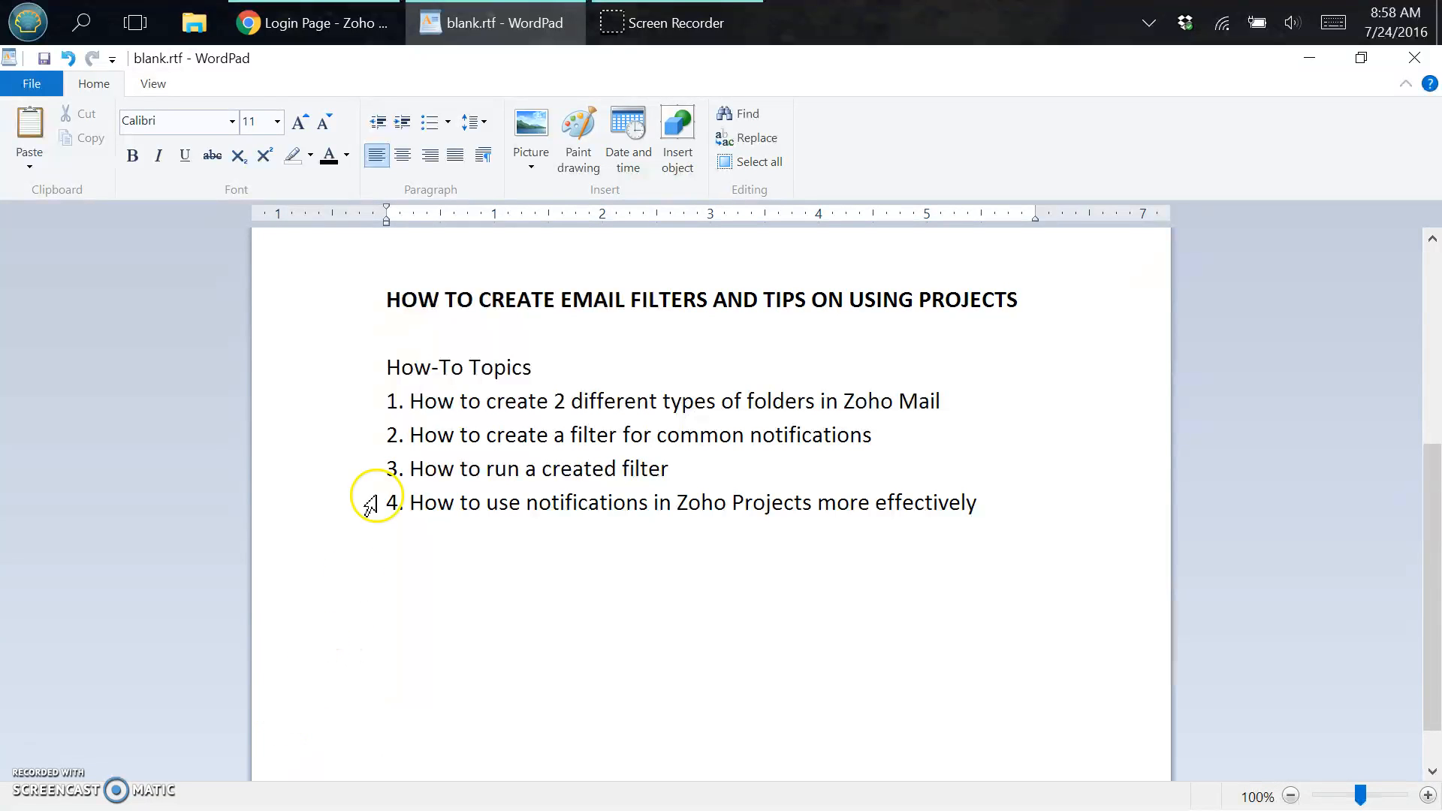
Step: Switch to Chrome, sign in to Zoho Mail, and update the profile time zone to (GMT -5:00) Ecuador Time (America/Guayaquil)
left_click(303, 34)
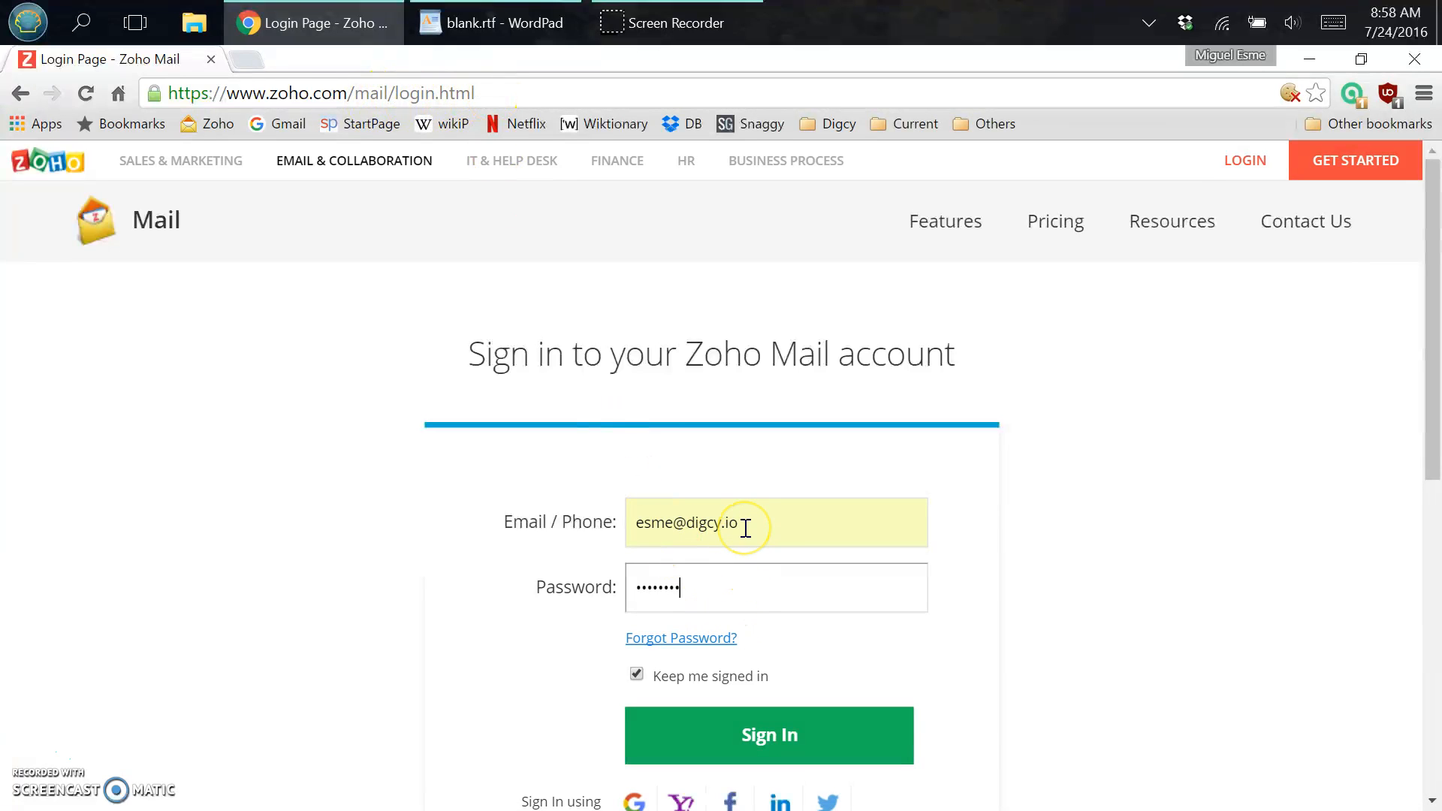
left_click(713, 733)
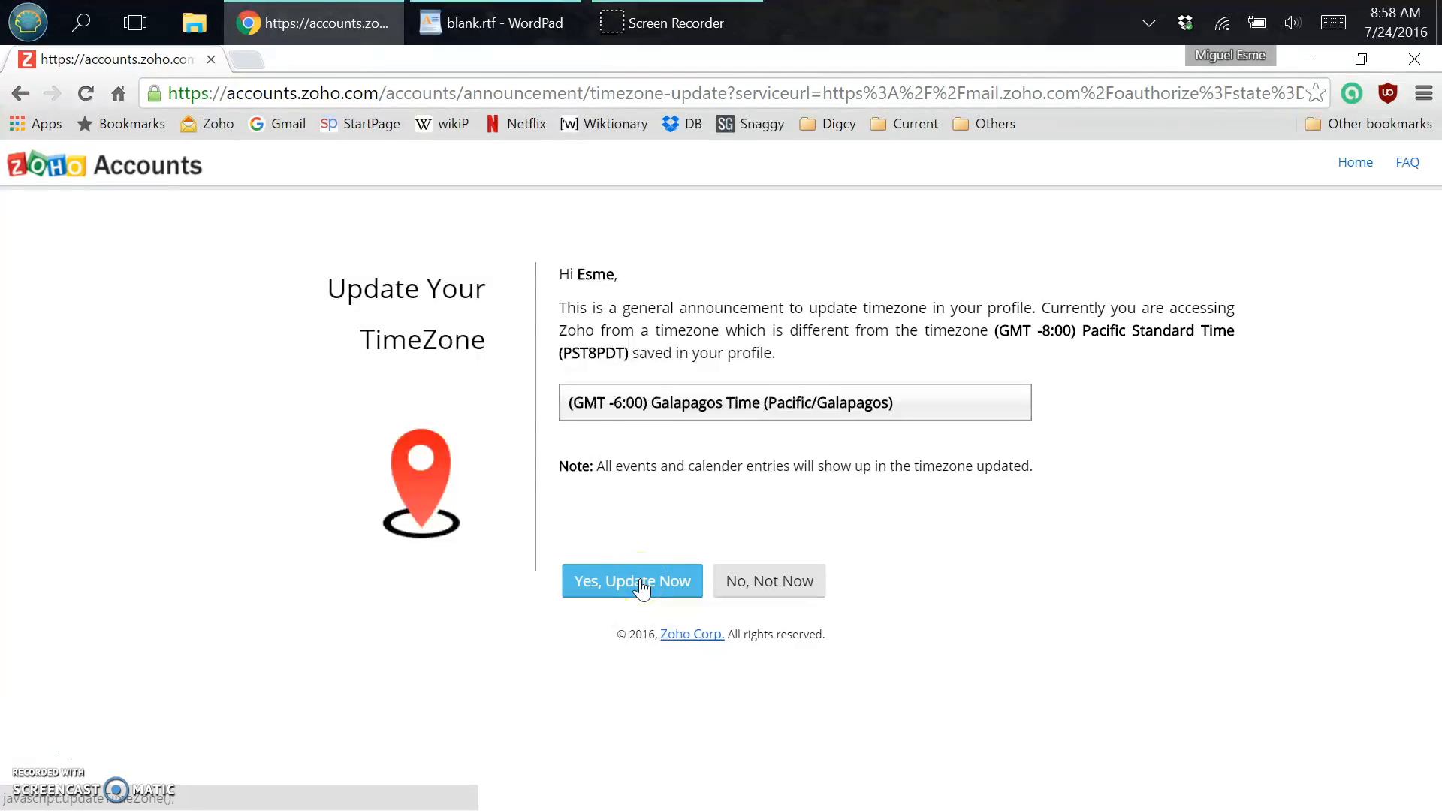
left_click(620, 408)
left_click(616, 404)
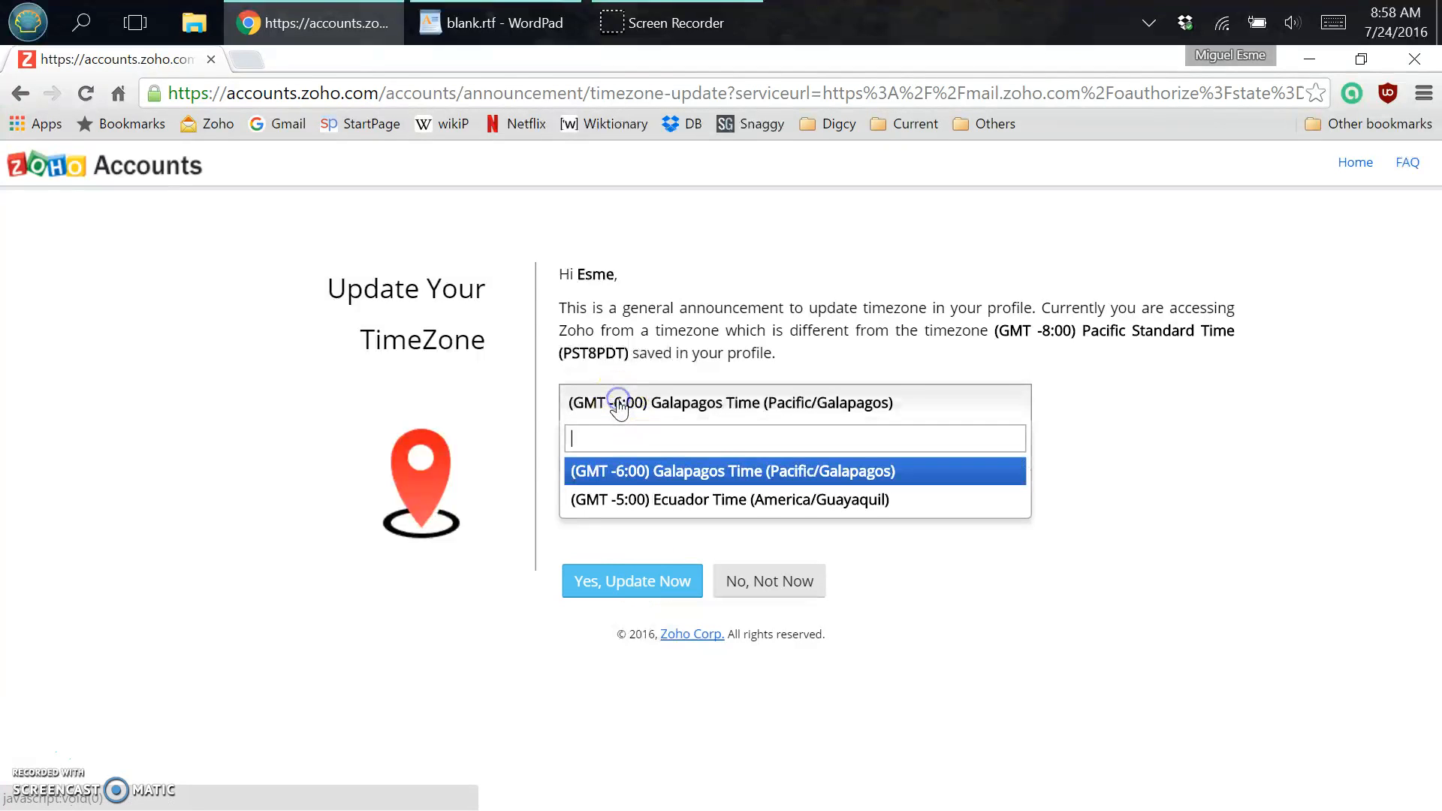
left_click(662, 502)
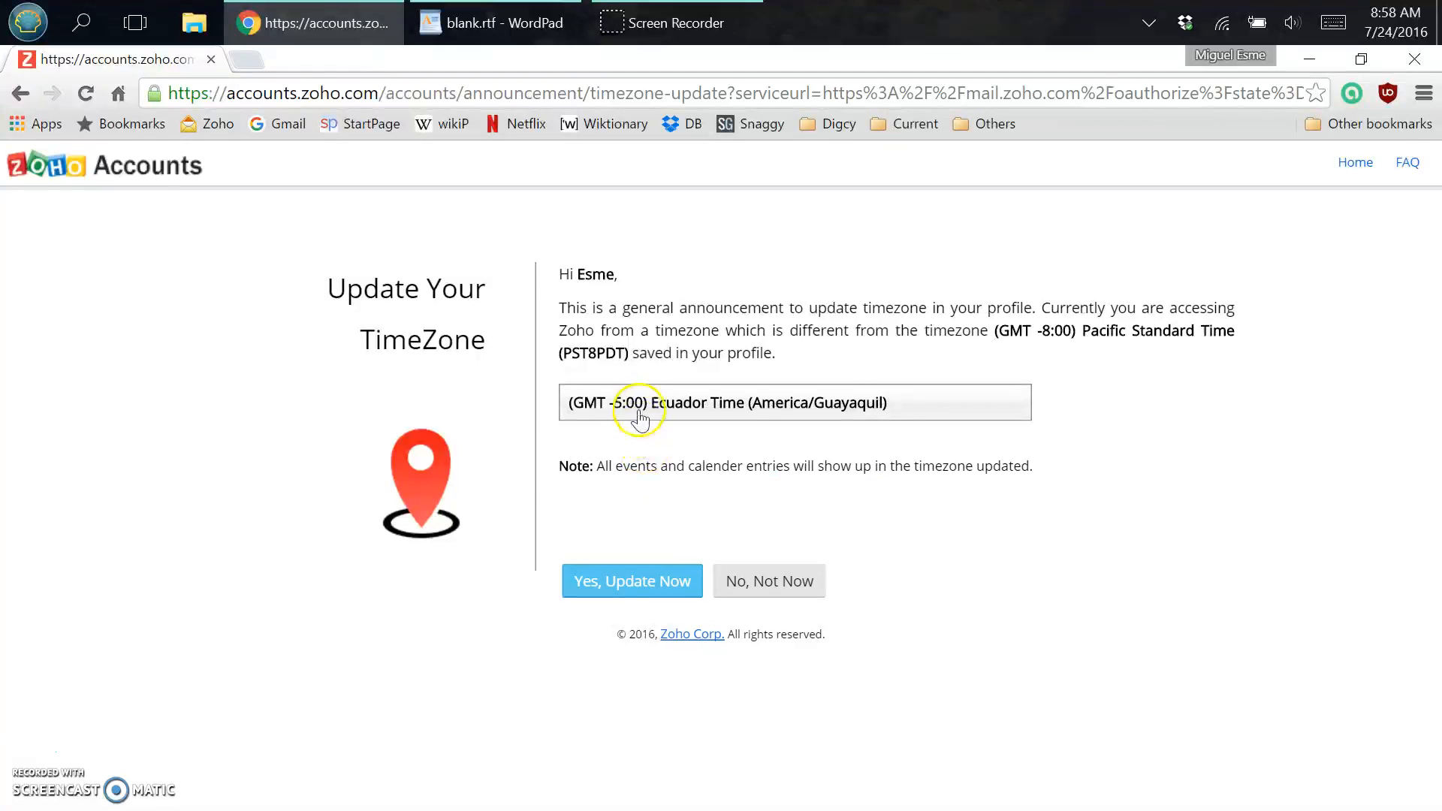
left_click(624, 583)
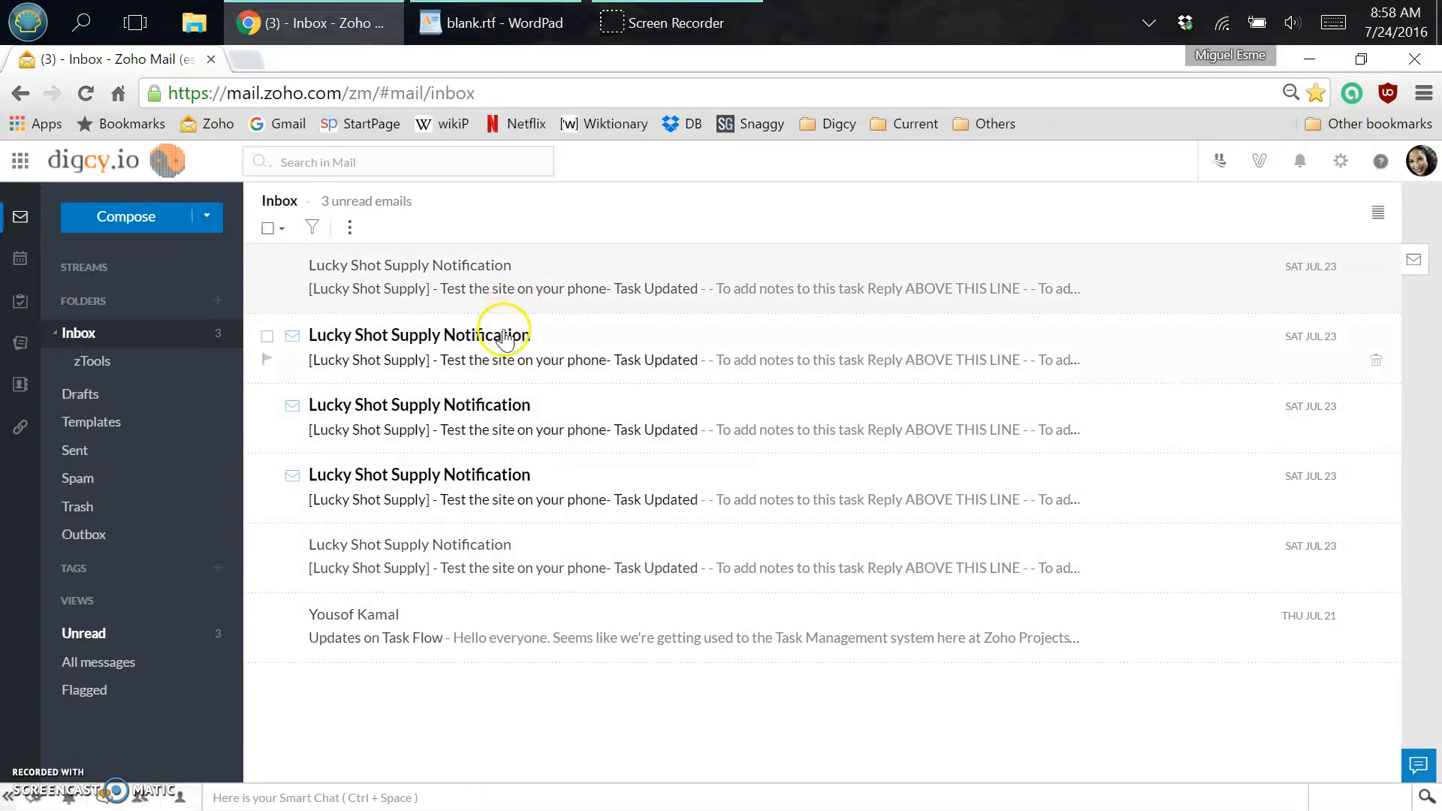
Step: Read through the Lucky Shot Supply task notifications in the Inbox, ending with the topmost one
left_click(478, 366)
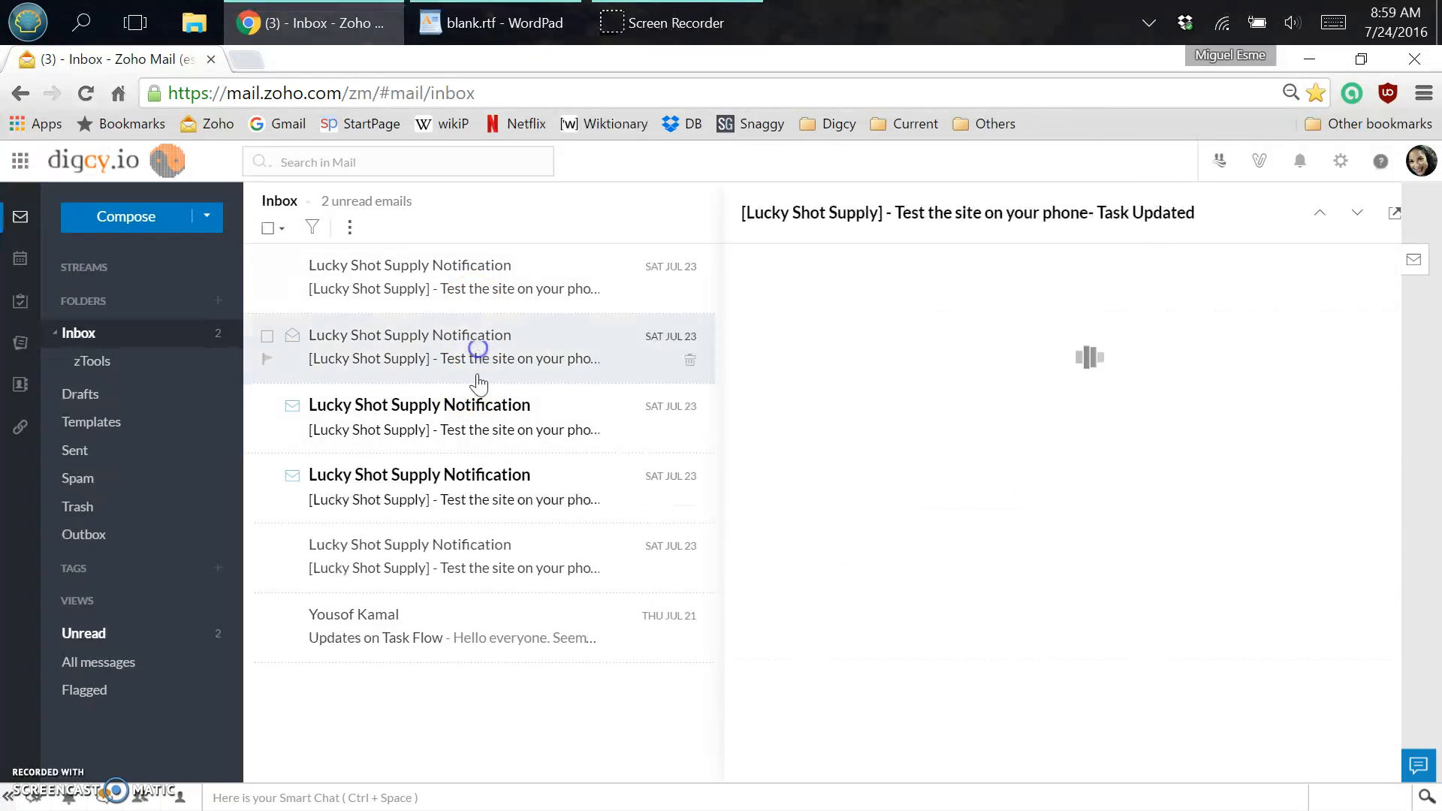
left_click(478, 414)
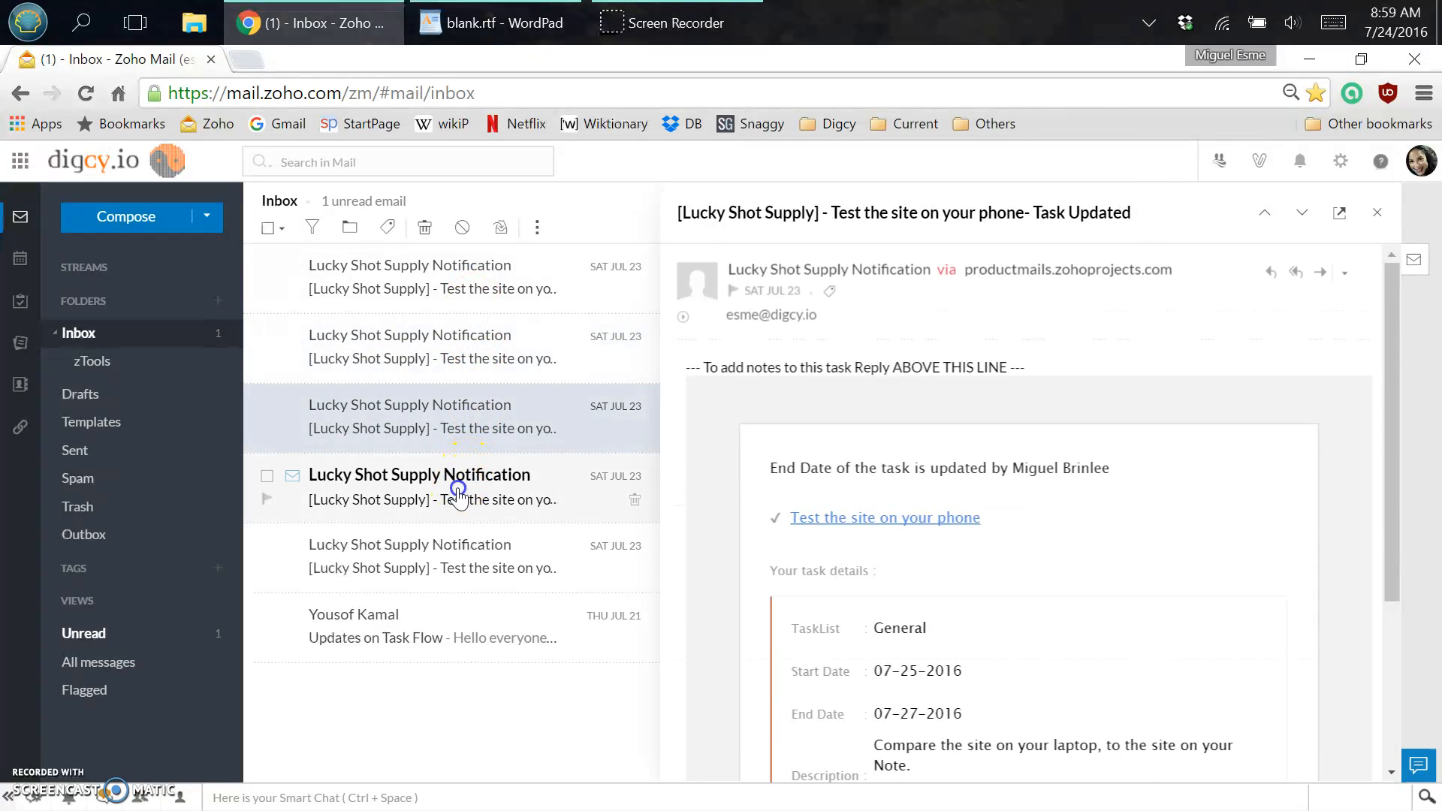
left_click(467, 478)
left_click(468, 295)
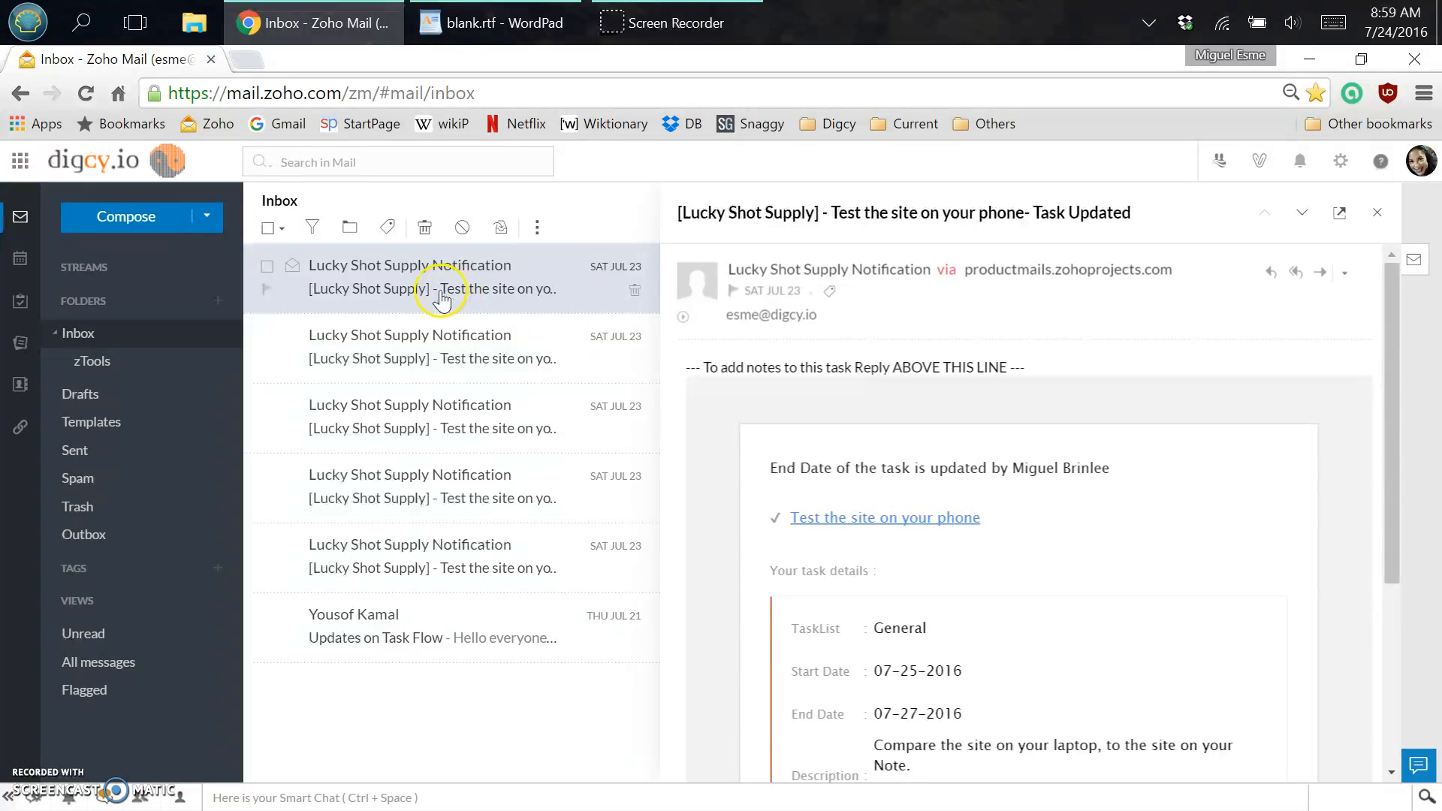
Step: Create a subfolder under Inbox named with the colleague's first name and reload the mailbox
right_click(99, 338)
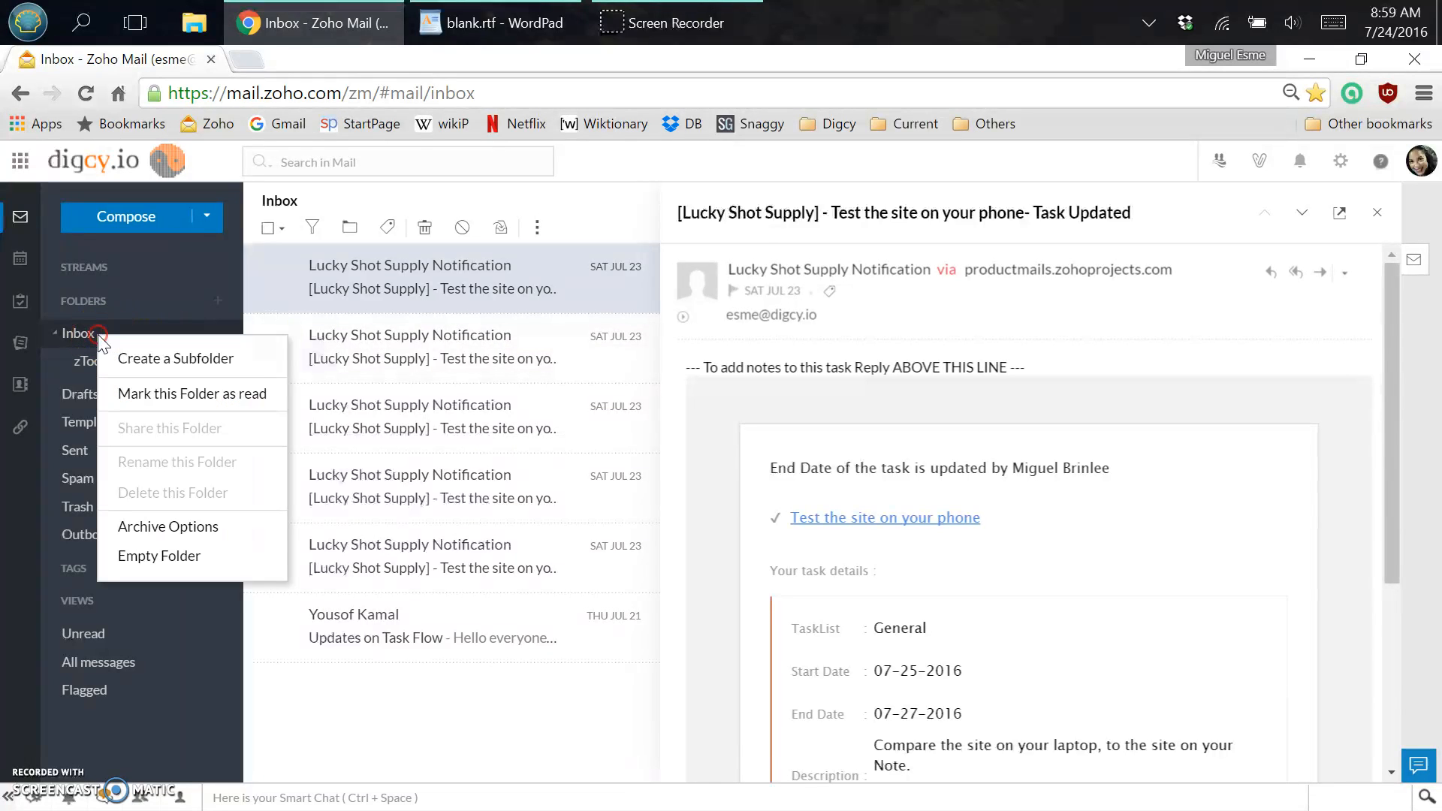
left_click(80, 339)
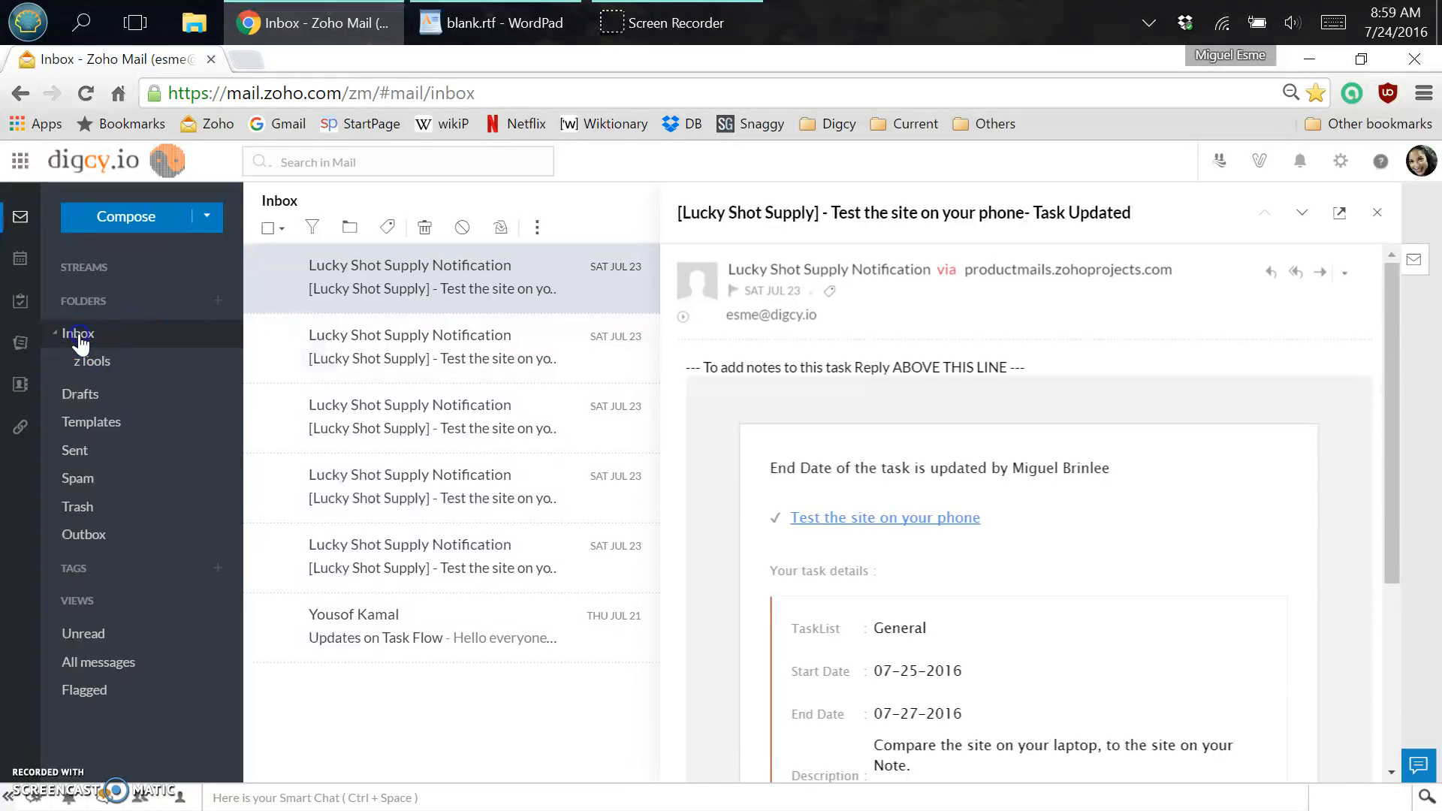
right_click(79, 340)
left_click(116, 356)
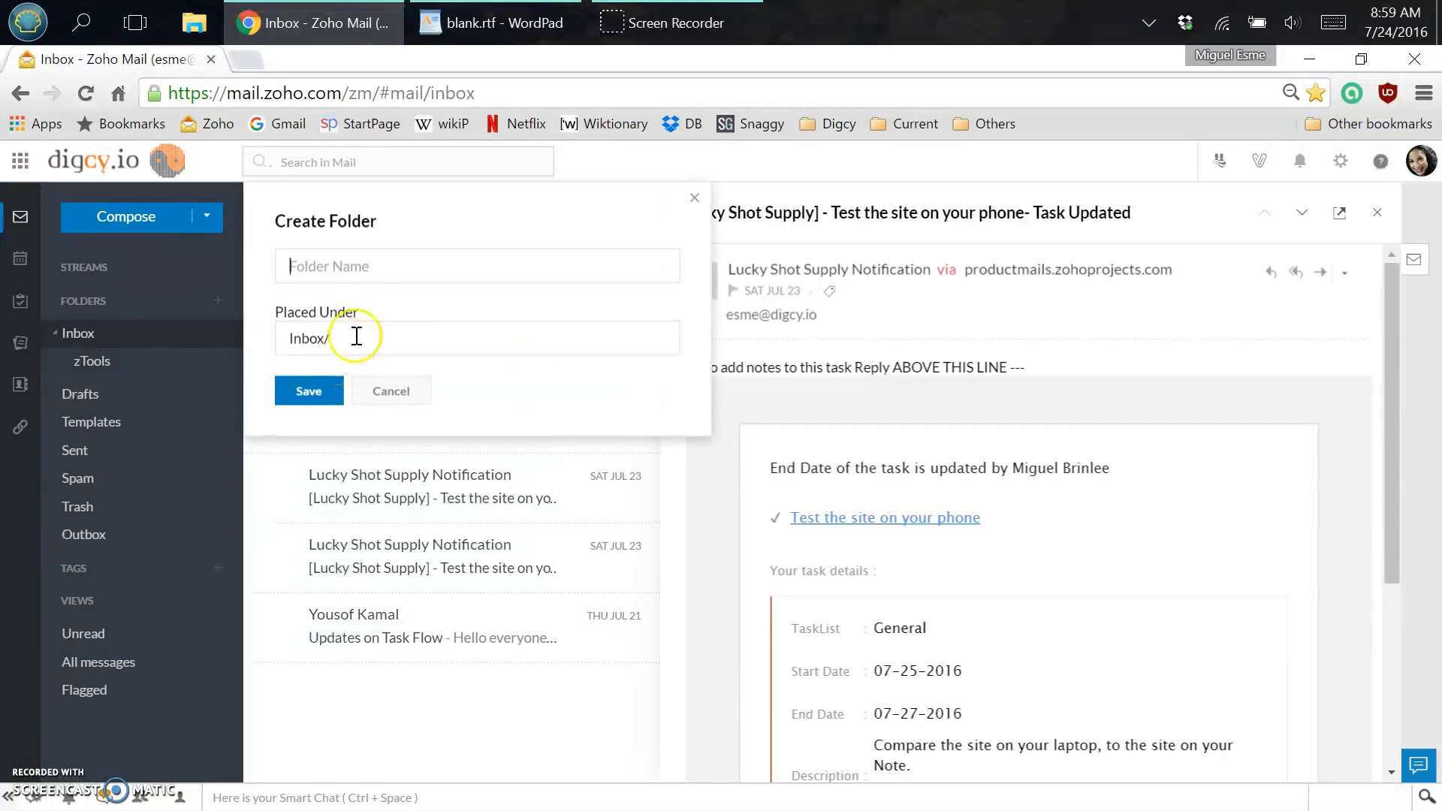
type("Yousof")
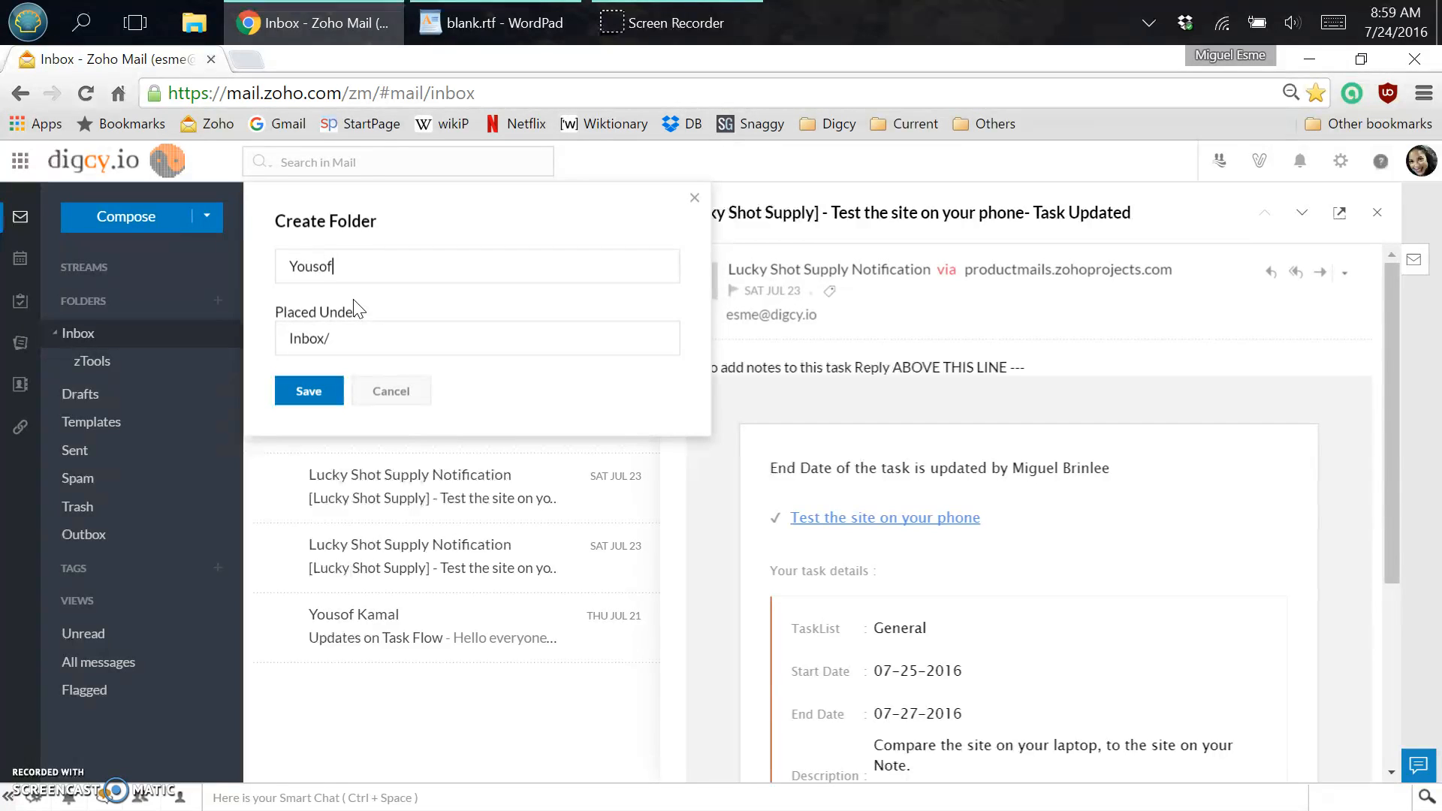
left_click(308, 390)
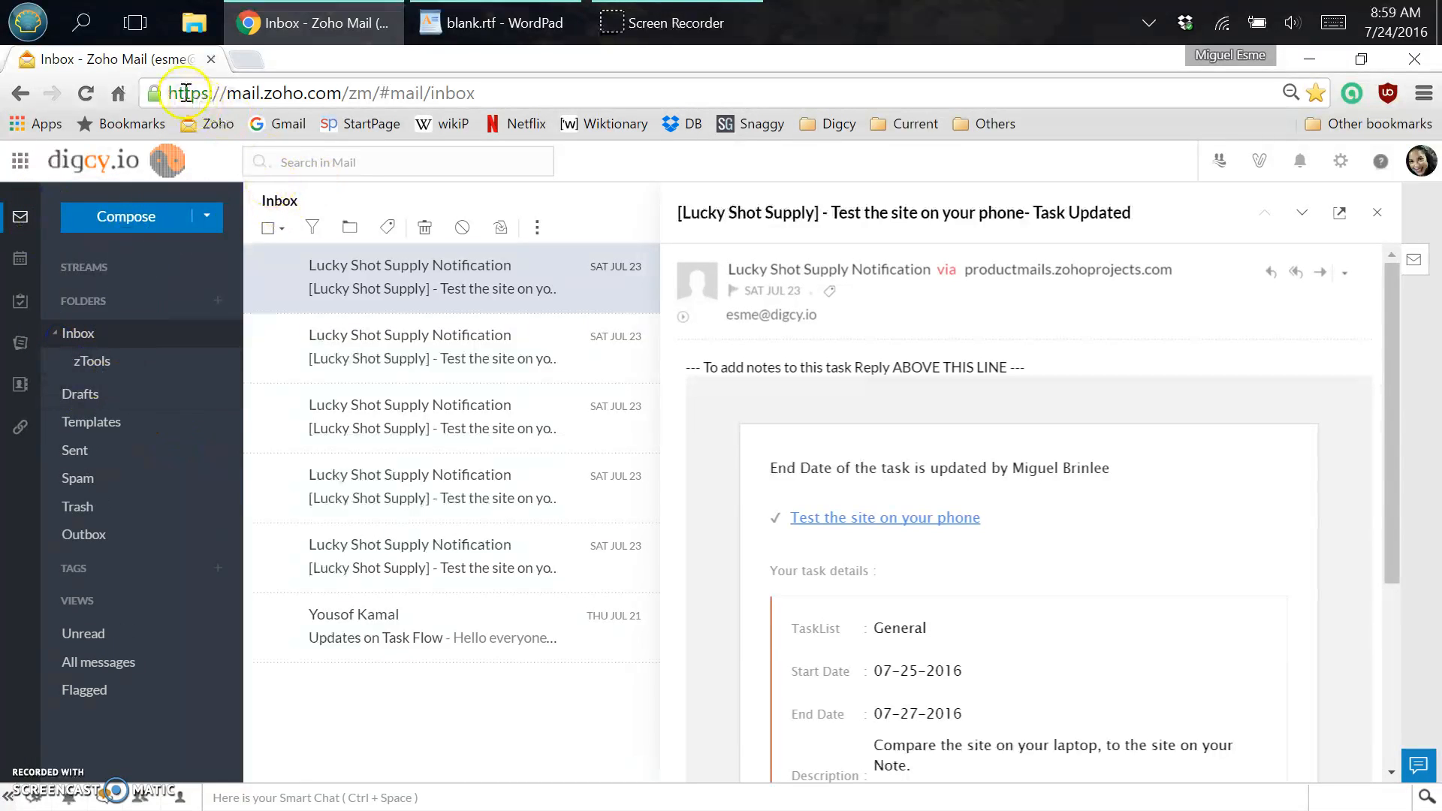
left_click(84, 92)
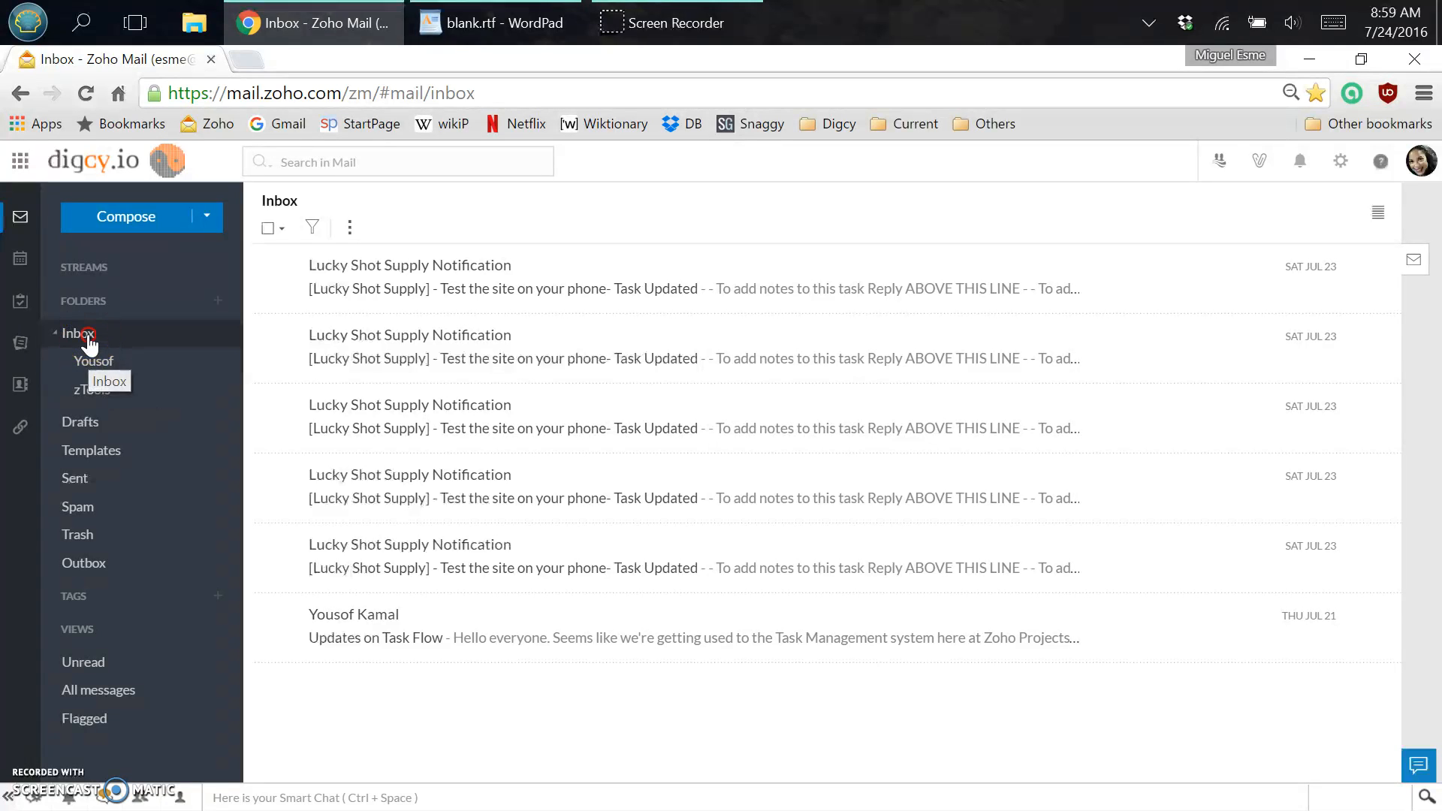
Step: Create a folder named Projects placed at the root level "/" instead of under Inbox
right_click(89, 335)
left_click(123, 362)
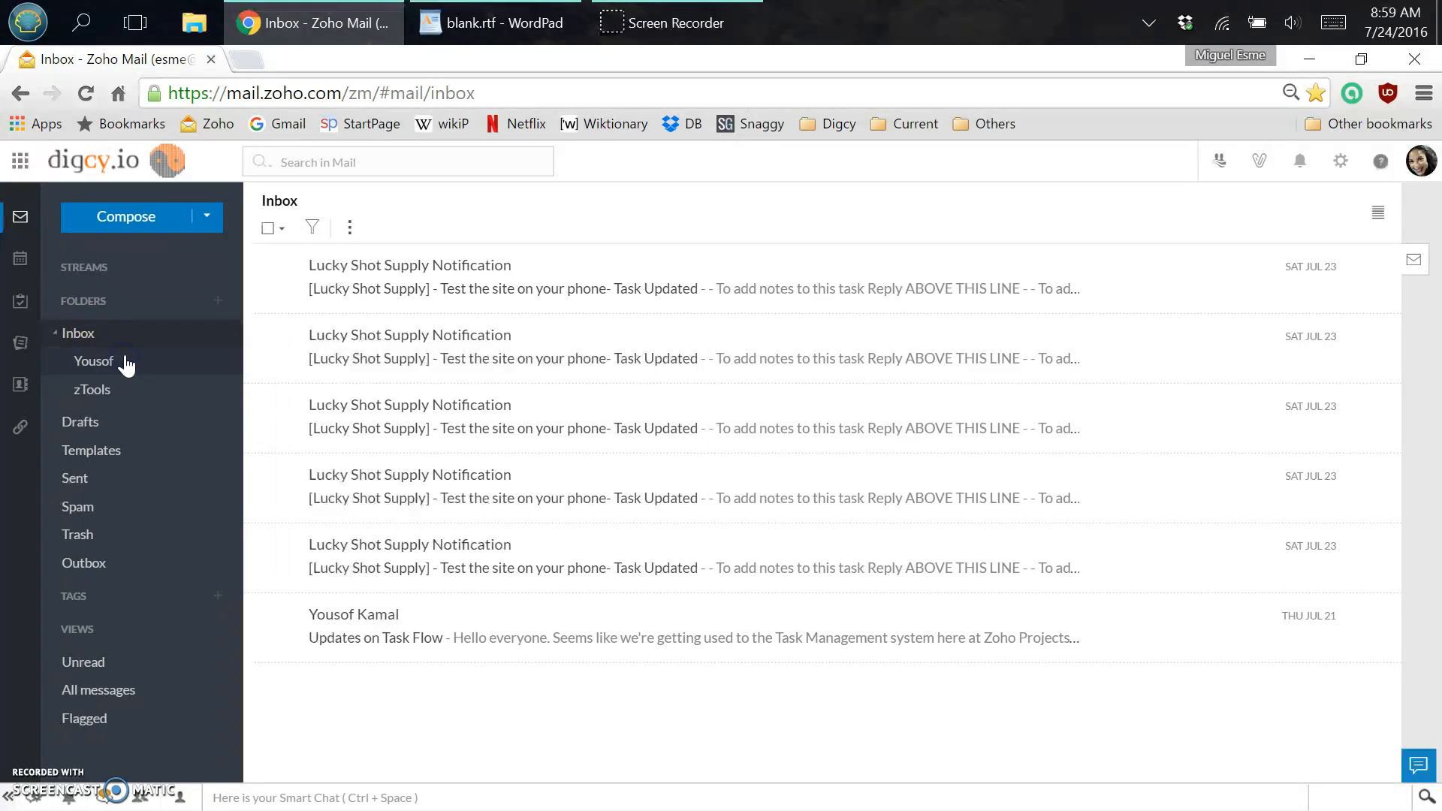
type("Projects")
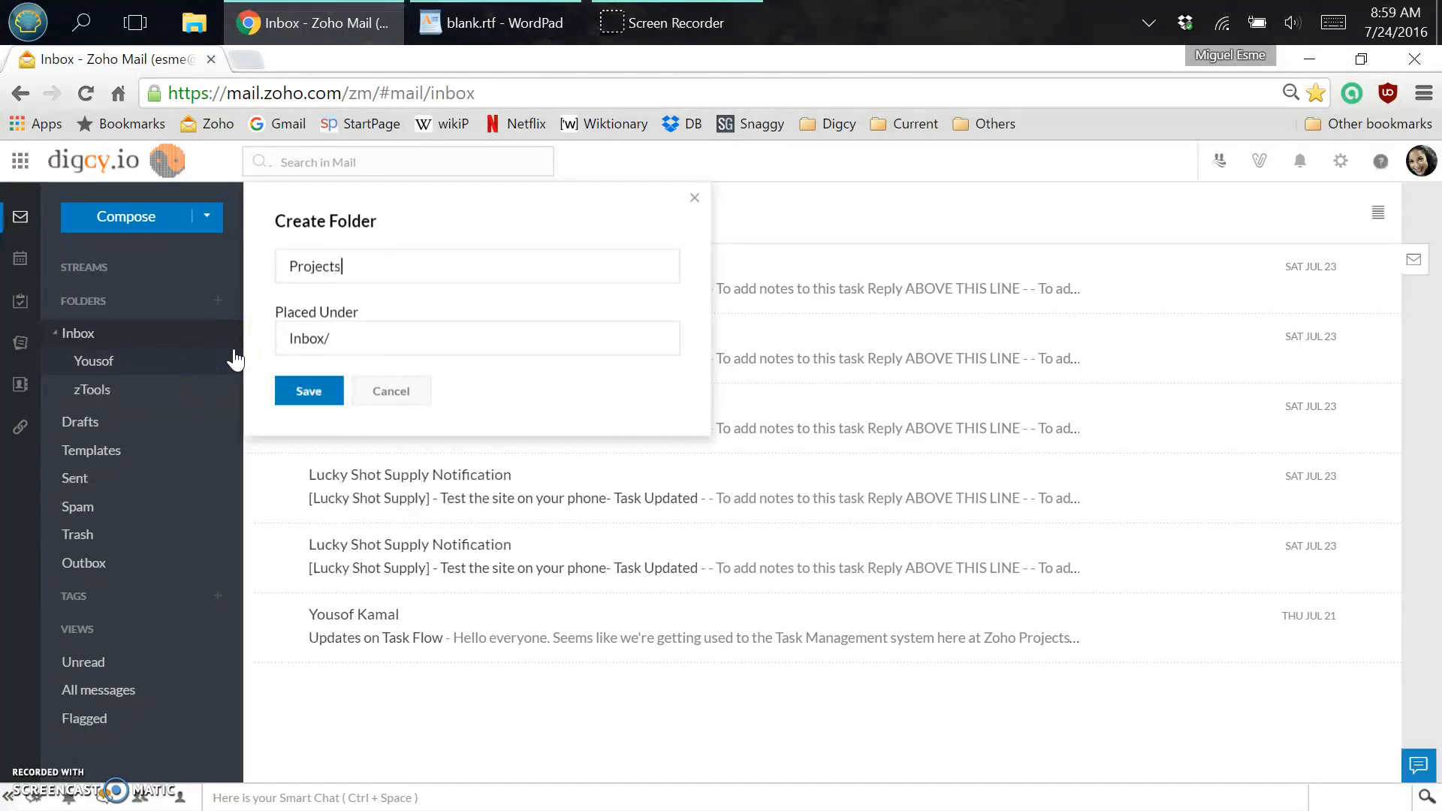
left_click(351, 337)
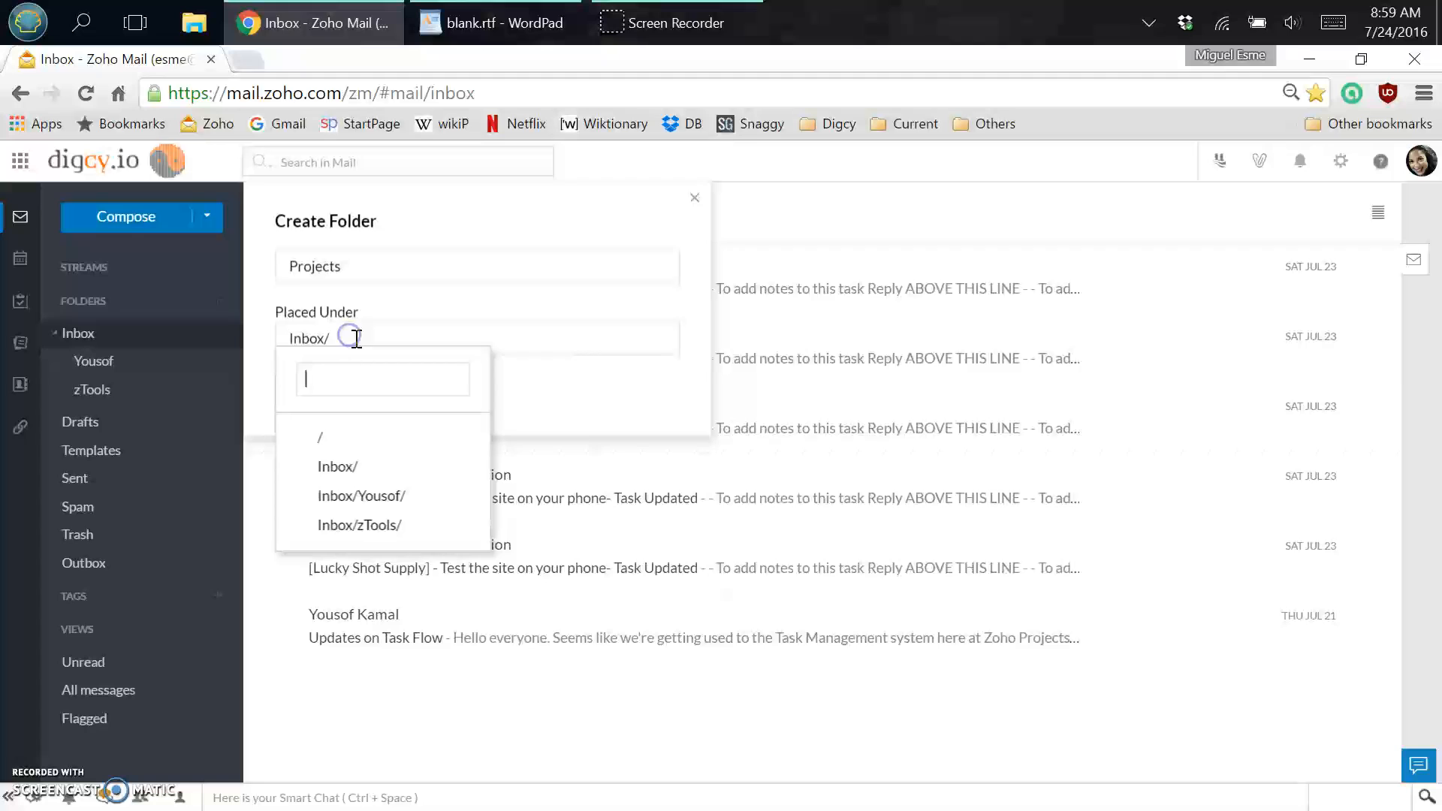
left_click(329, 443)
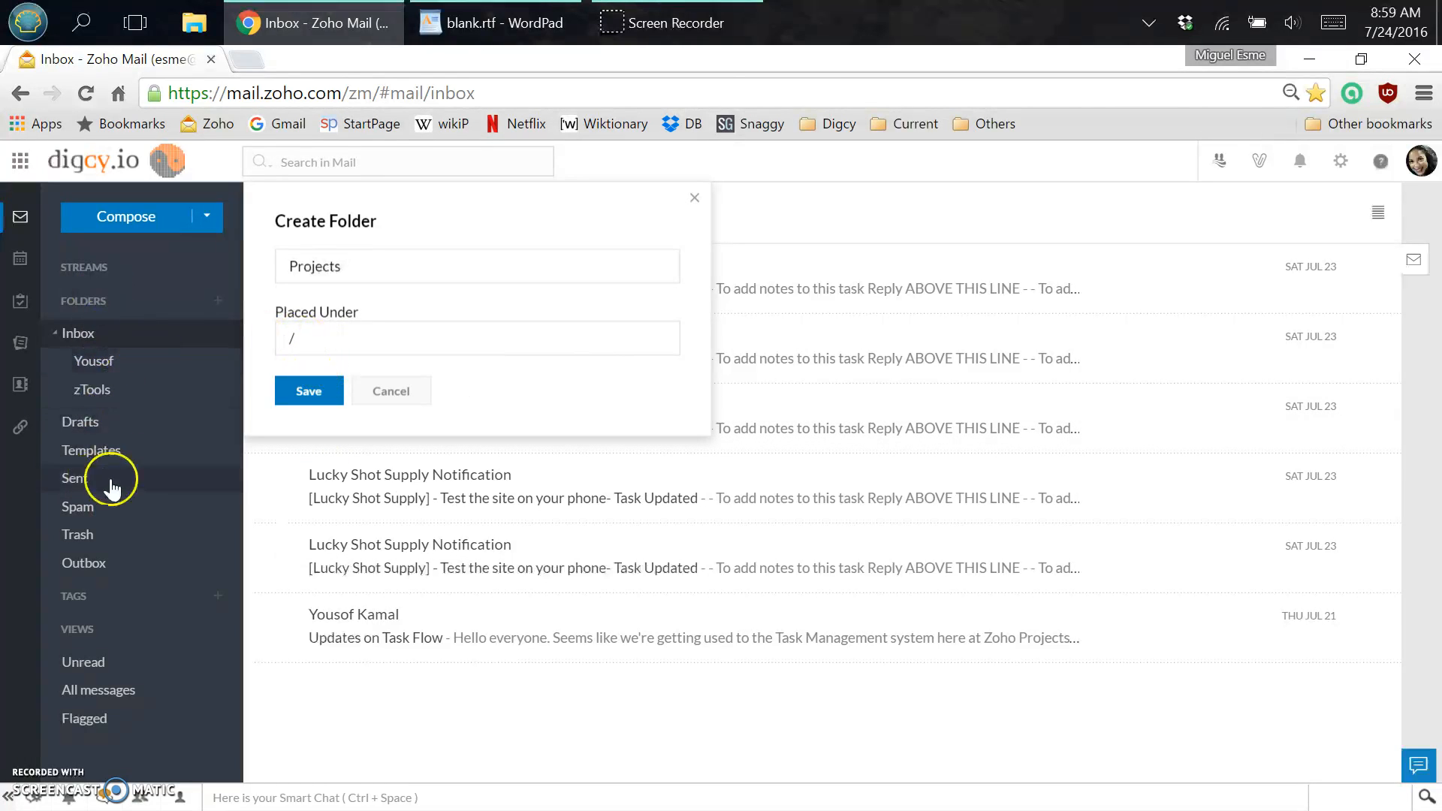
left_click(298, 392)
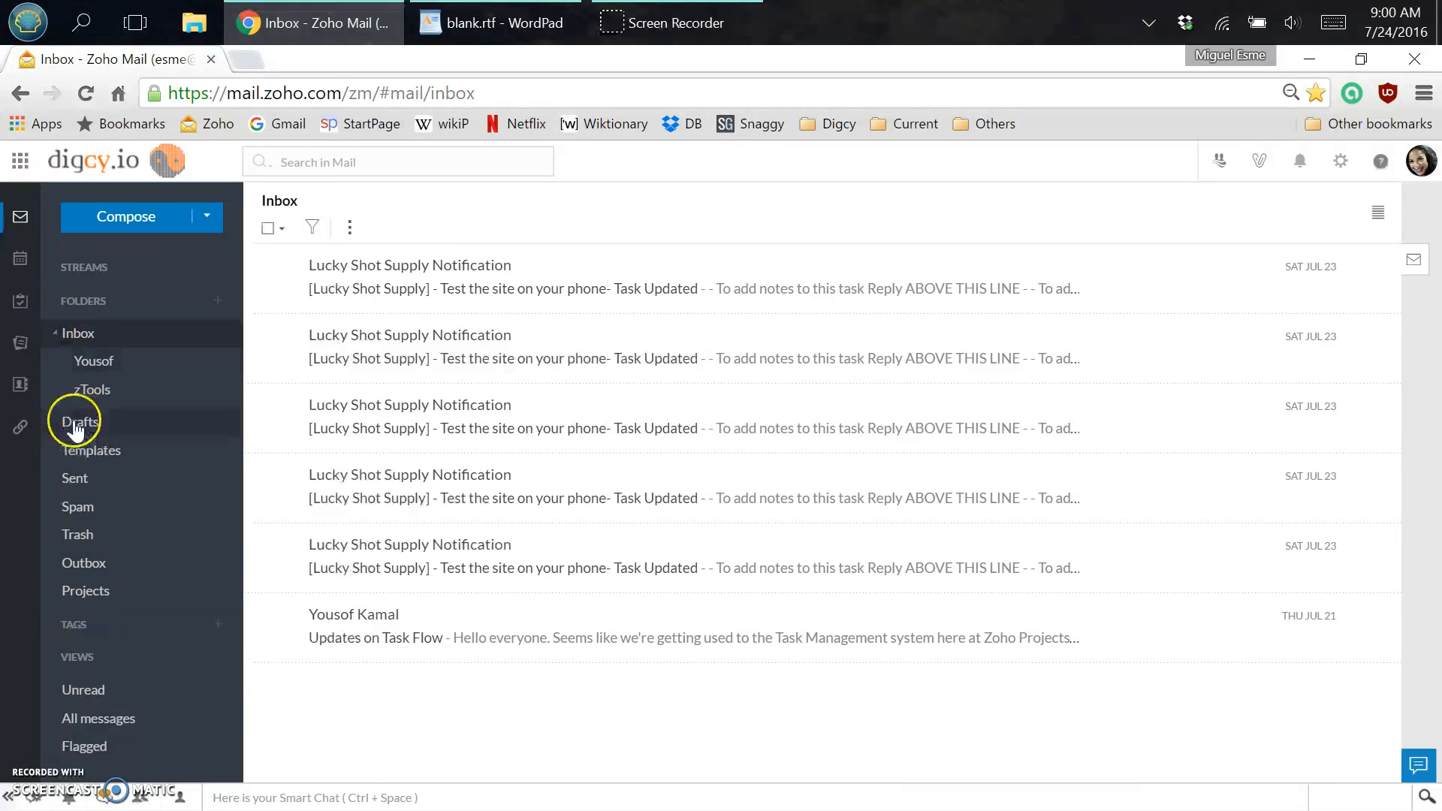
Step: Compare the Inbox subfolders with the standalone Projects folder and view the contents of the new colleague subfolder
left_click(56, 335)
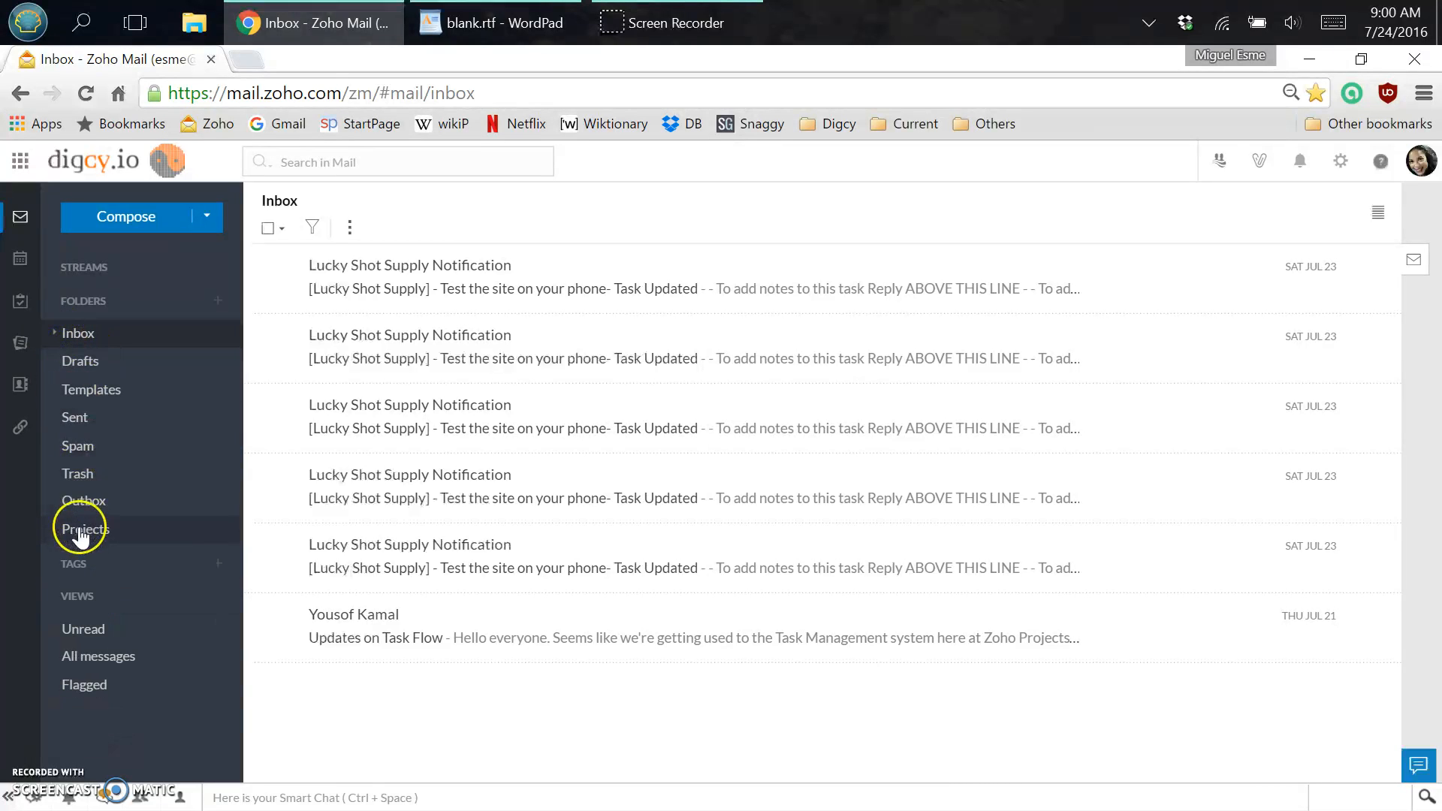
left_click(55, 333)
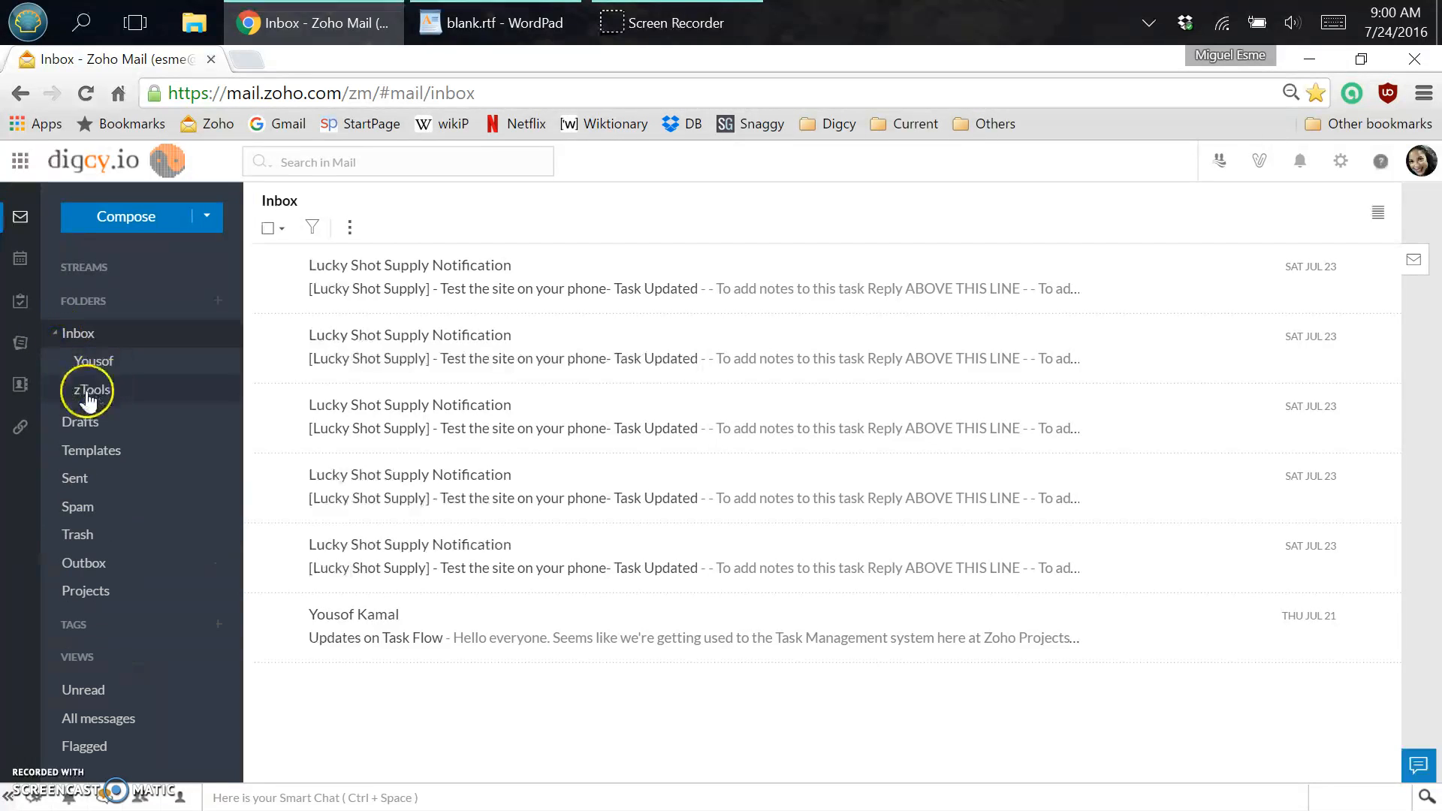
left_click(88, 364)
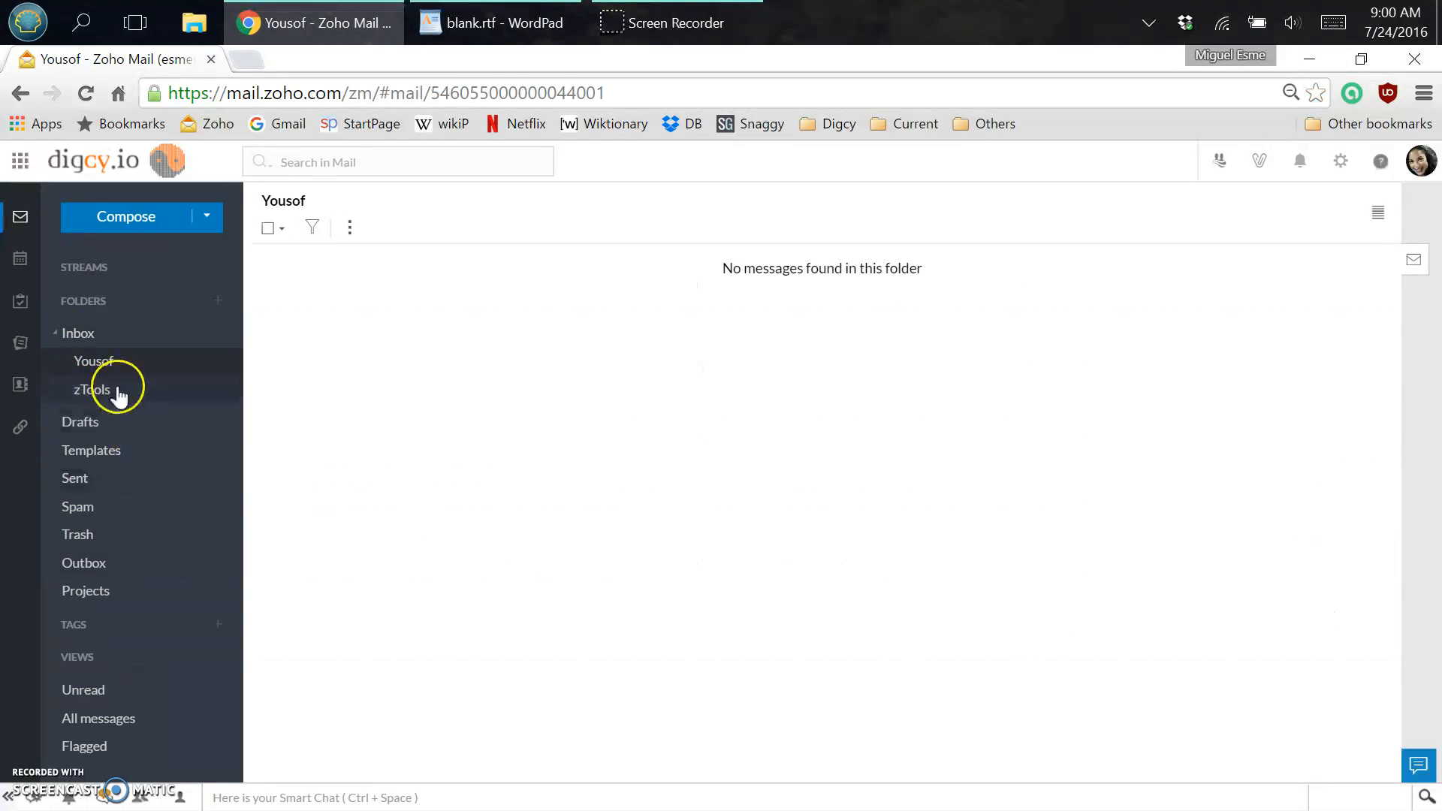
Step: Move the "Updates on Task Flow" email from the Inbox into the colleague's subfolder and open that subfolder
left_click(106, 346)
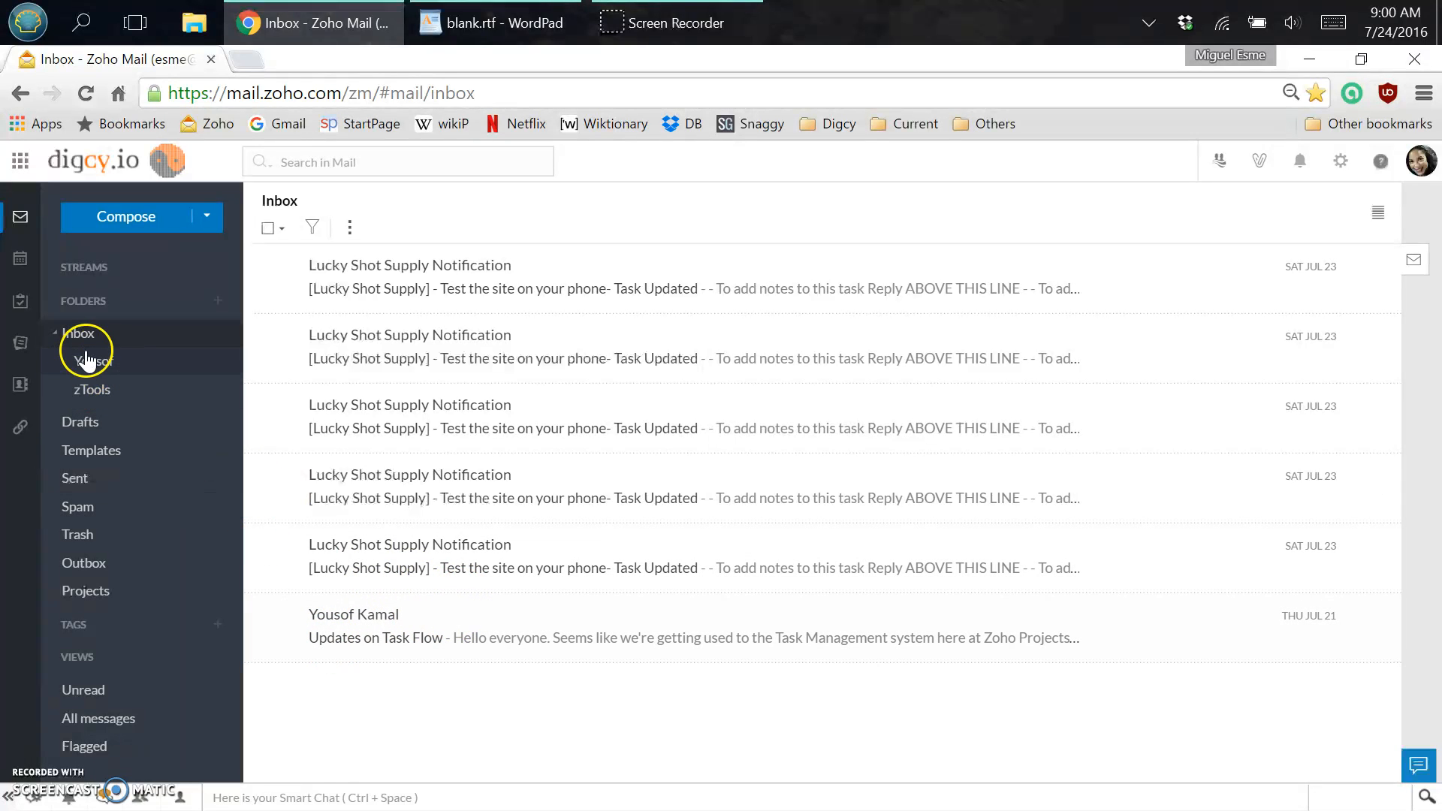
left_click_drag(448, 615, 103, 369)
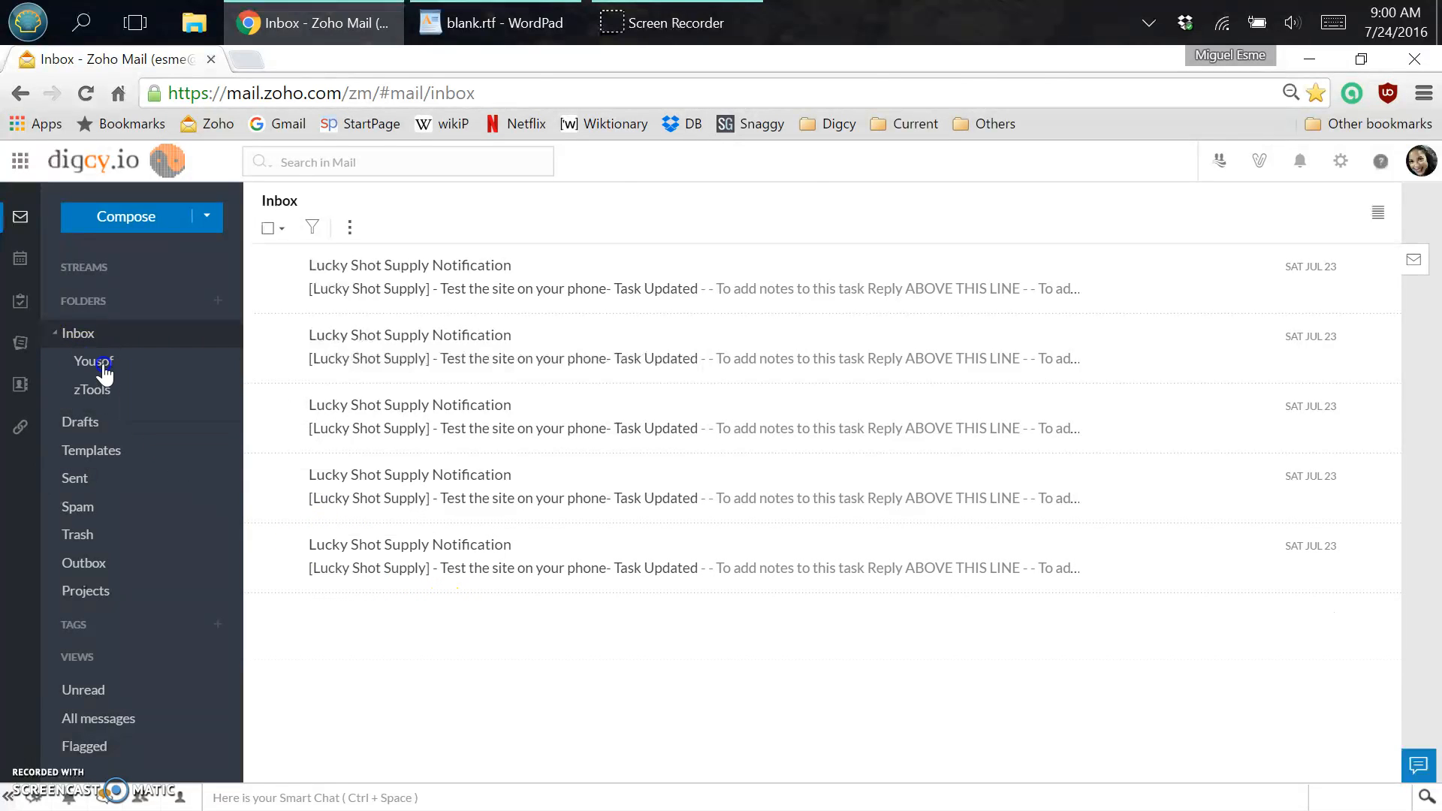
left_click(105, 368)
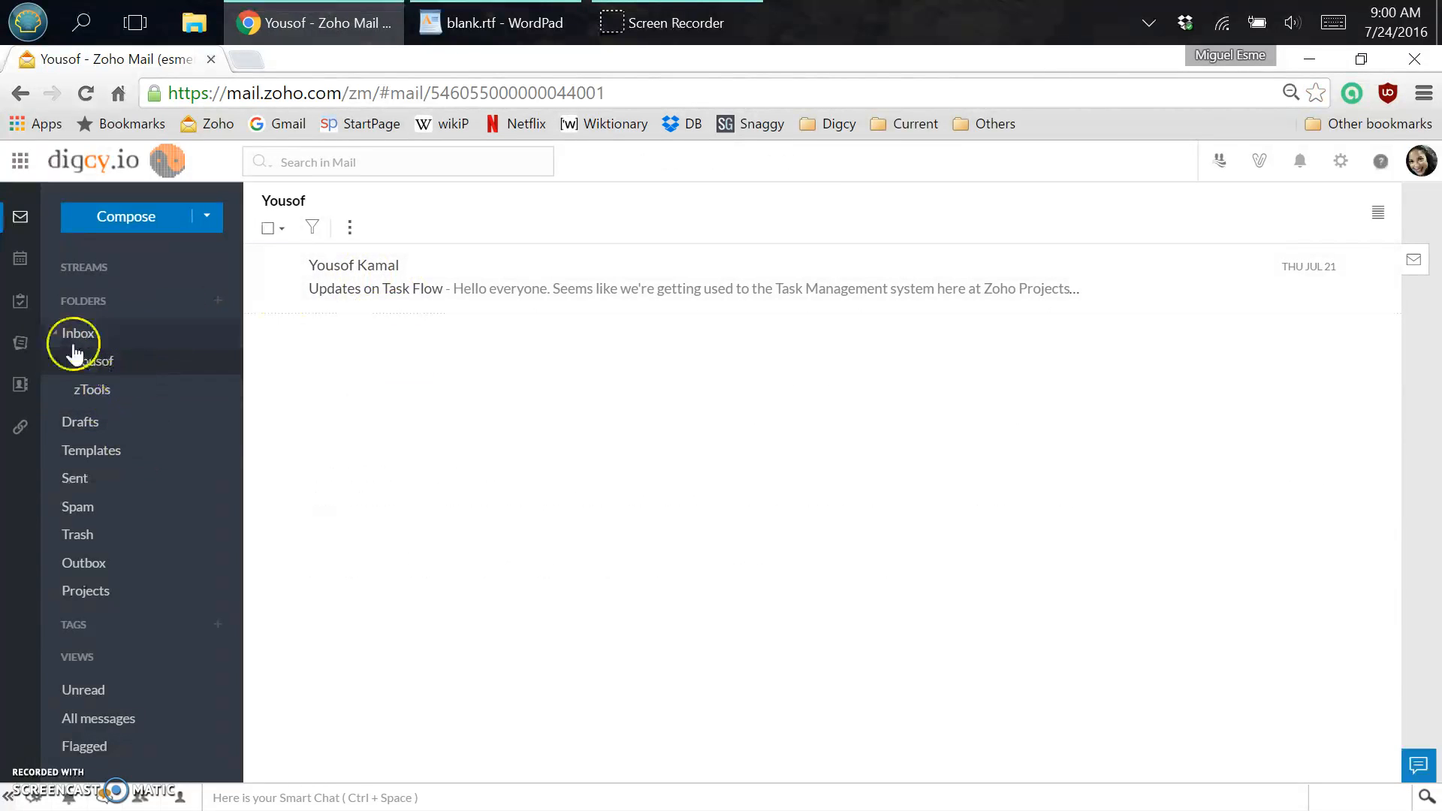
Step: Check how the Inbox subfolders collapse and expand, leave them collapsed, and view the Projects folder
left_click(55, 333)
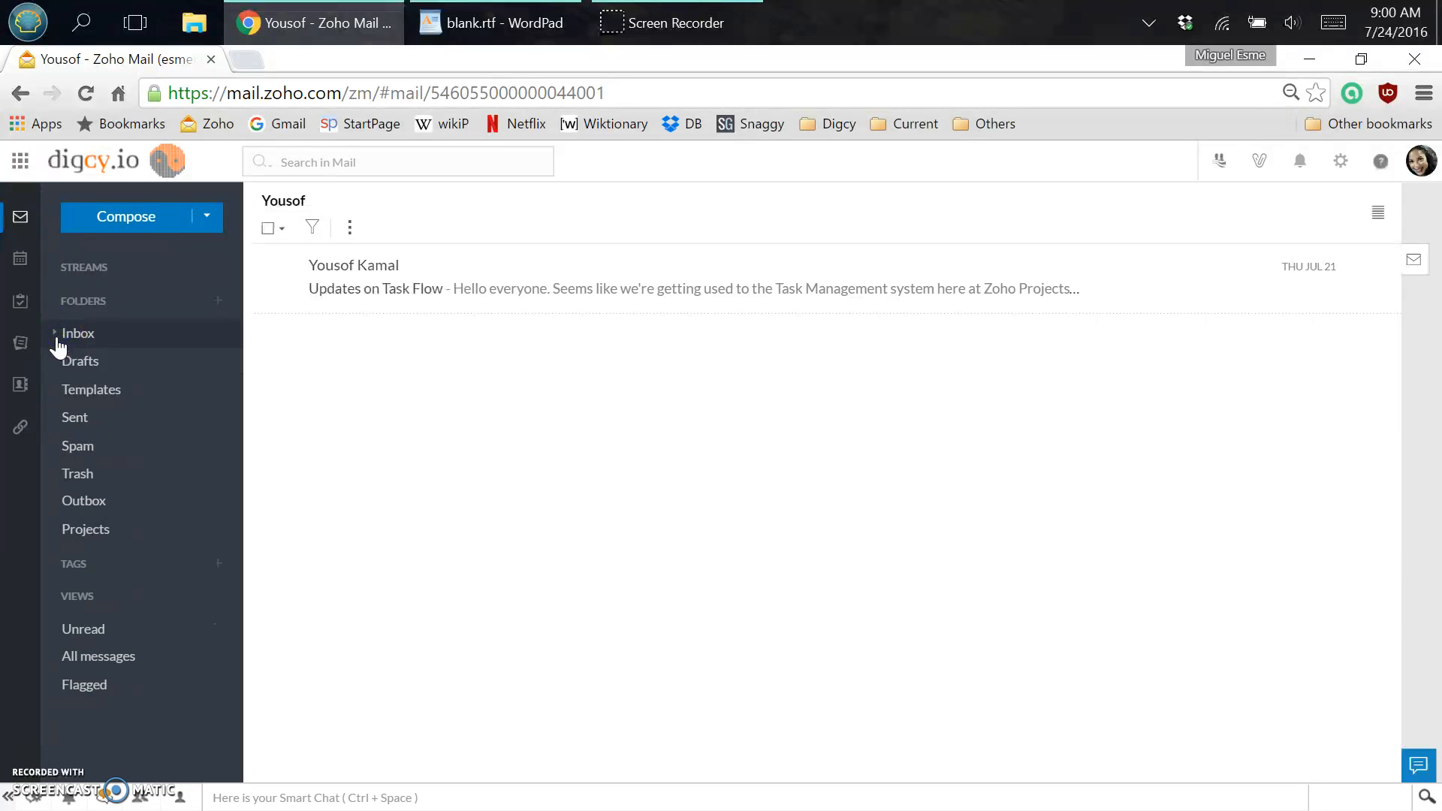
left_click(56, 336)
left_click(55, 333)
left_click(54, 333)
left_click(55, 334)
left_click(56, 335)
left_click(55, 333)
left_click(84, 533)
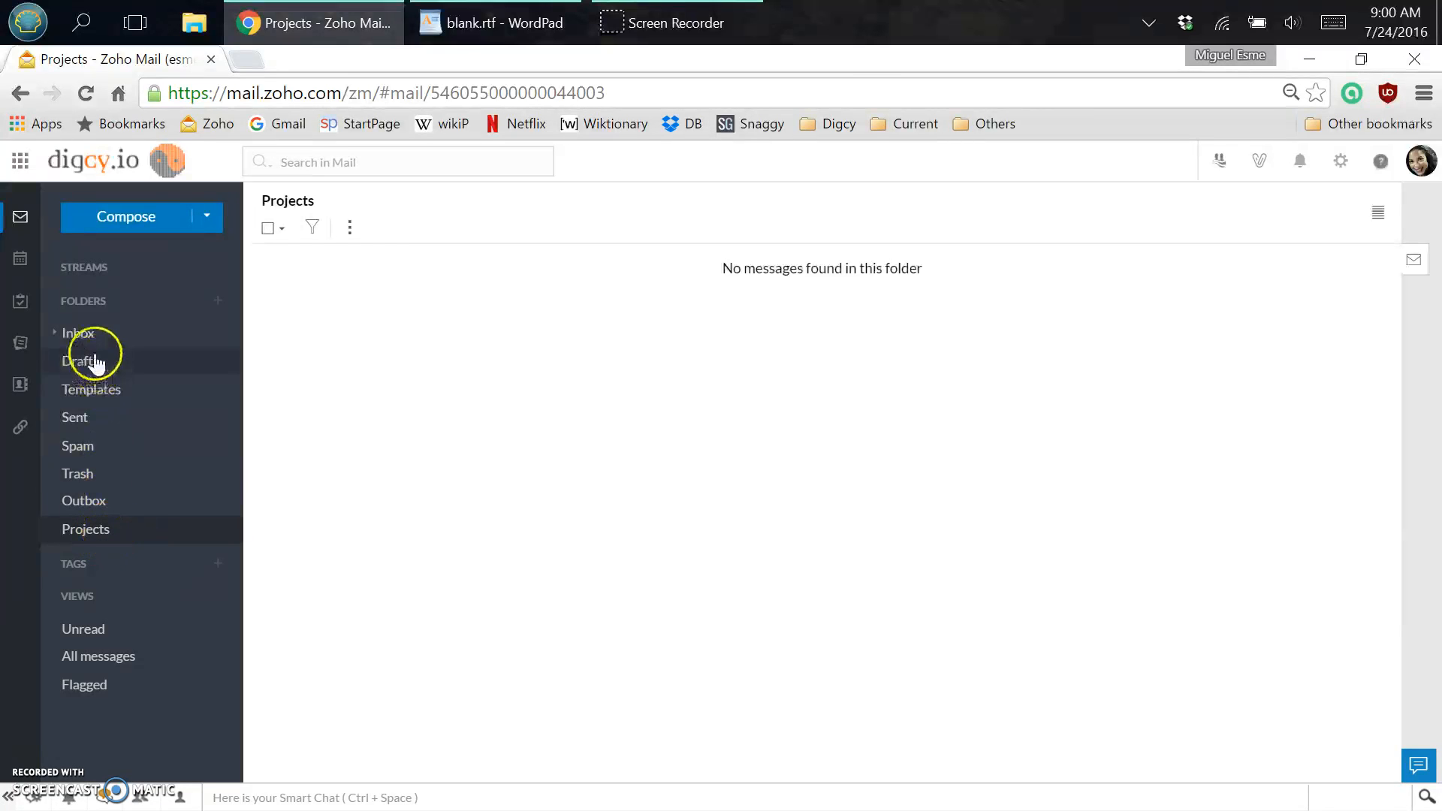
Step: Open the topmost Lucky Shot Supply notification in the Inbox and start a new filter from it
left_click(80, 334)
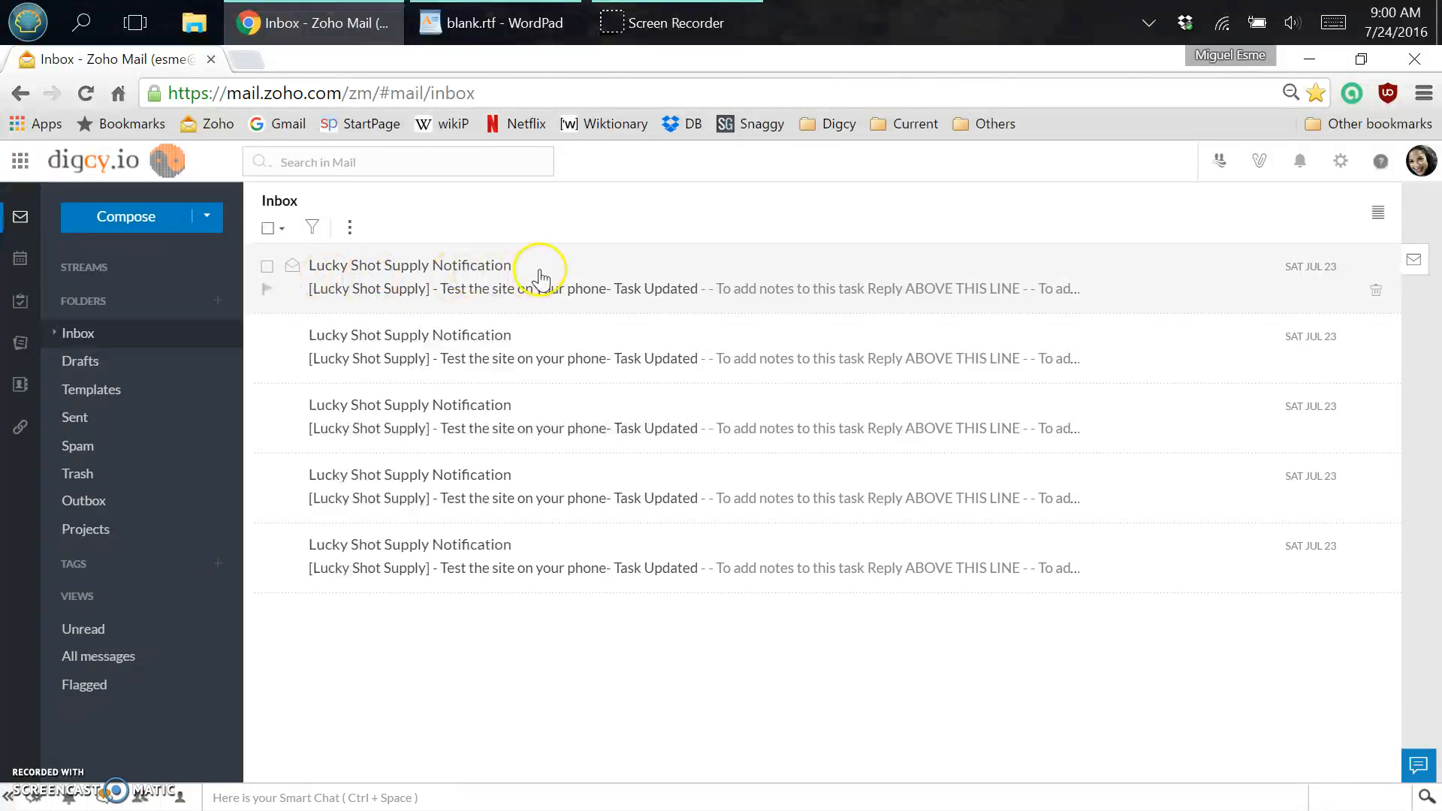
left_click(267, 267)
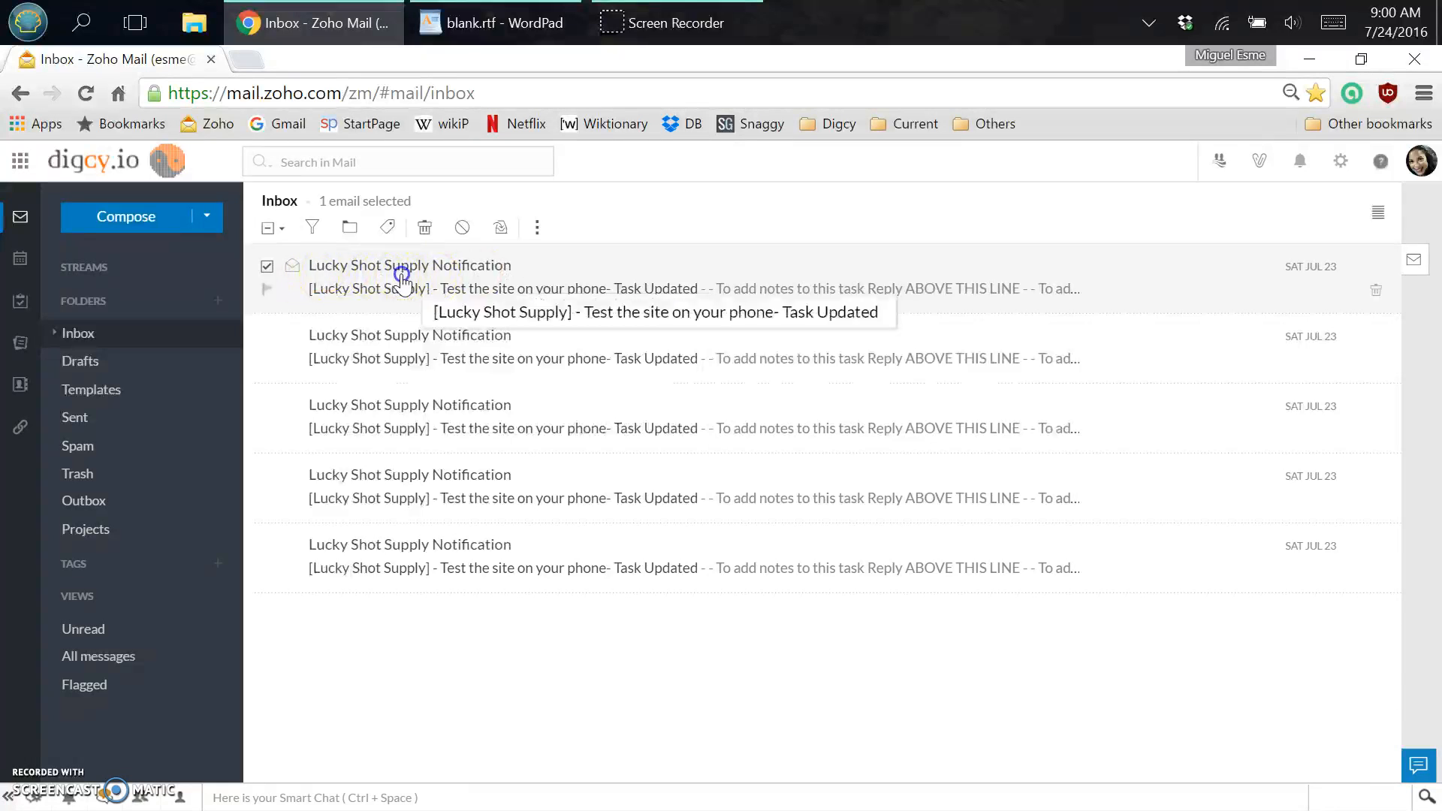
left_click(361, 277)
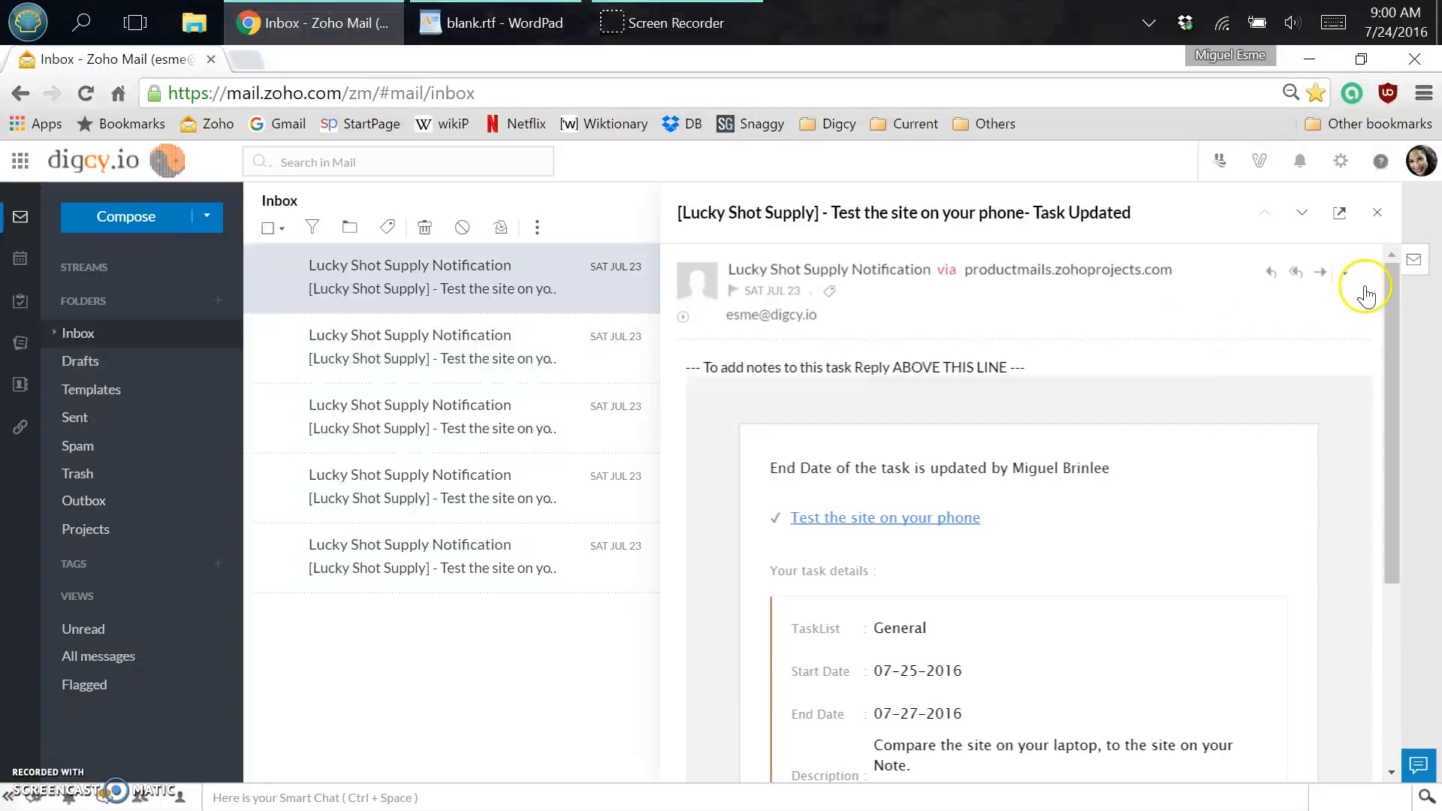
left_click(1345, 272)
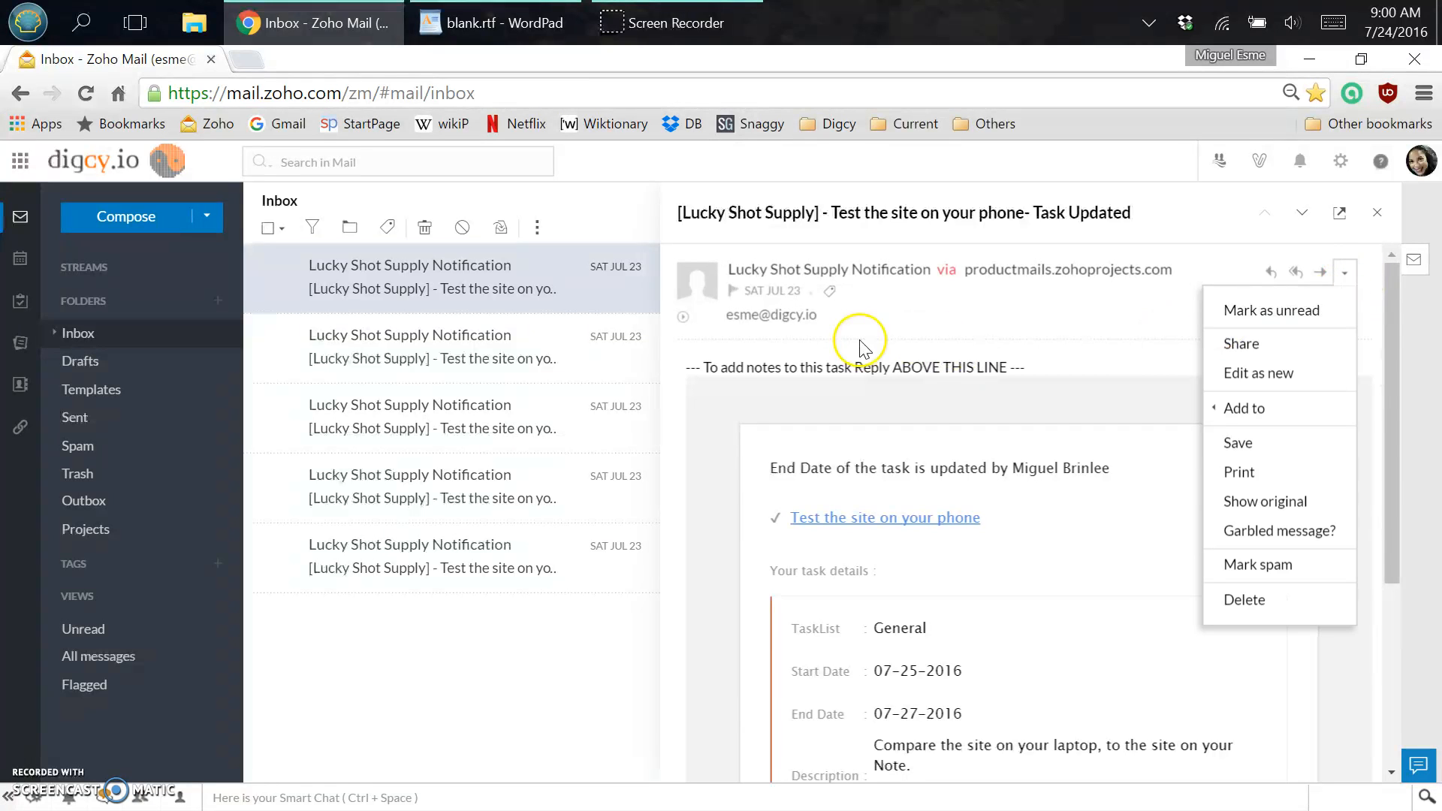
right_click(457, 276)
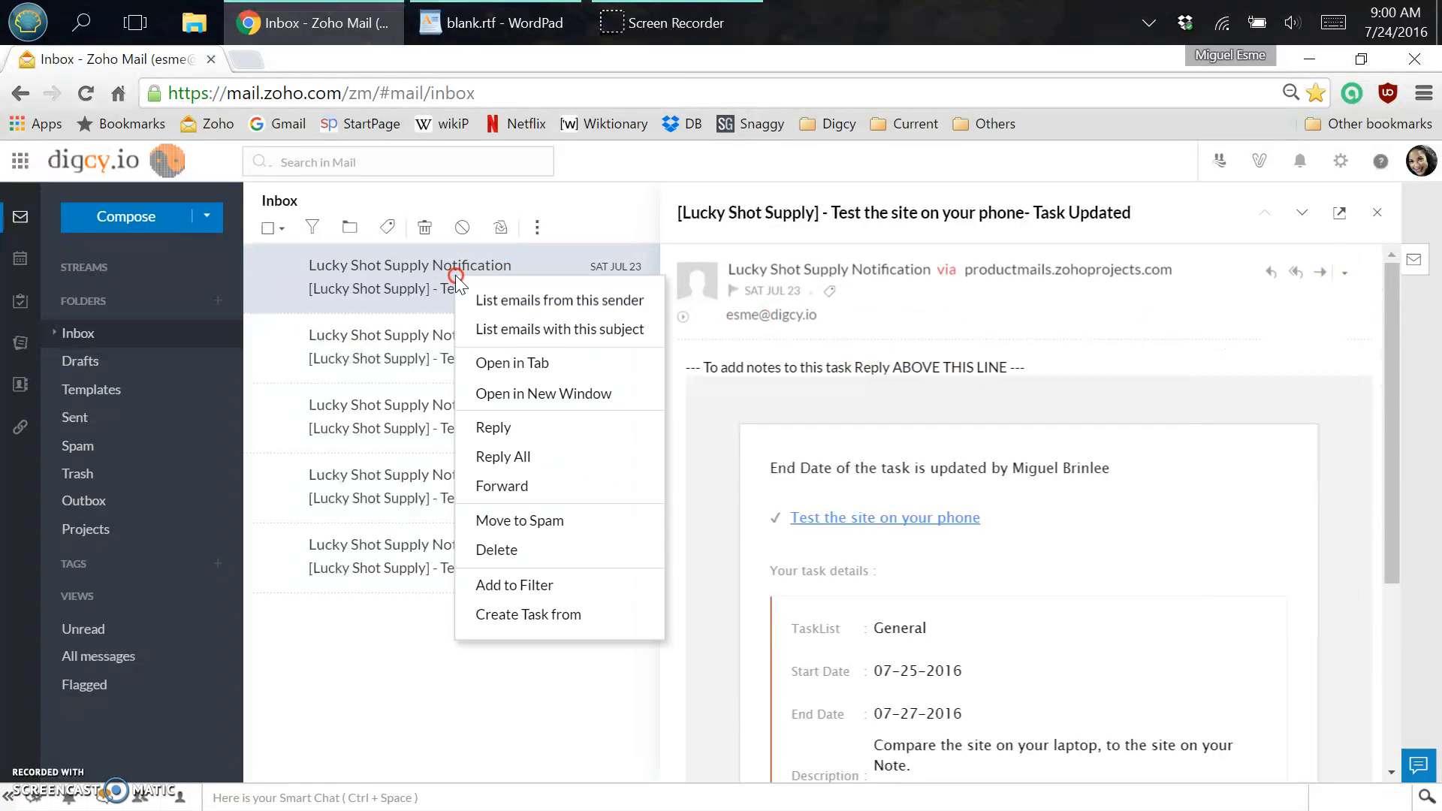
left_click(379, 286)
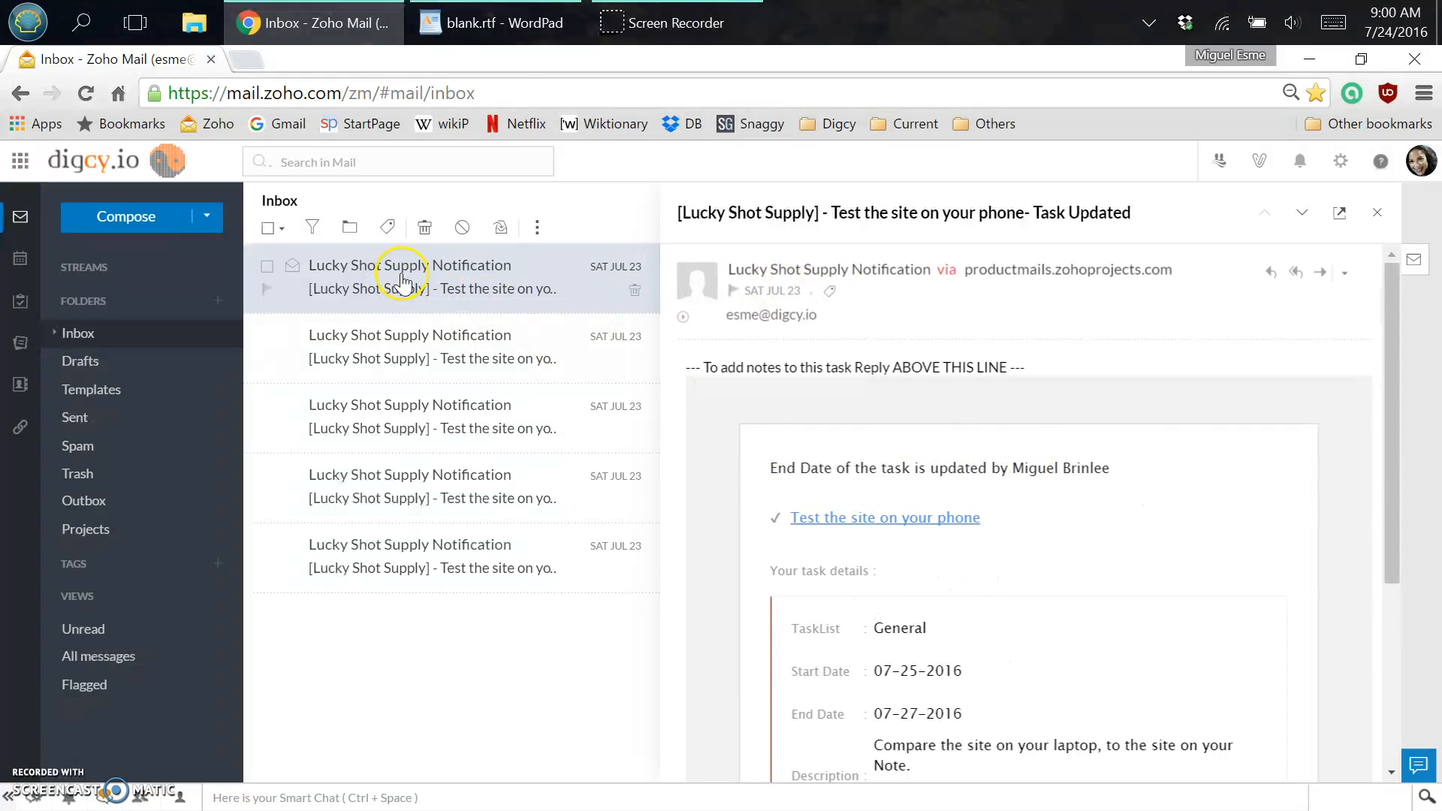
right_click(354, 271)
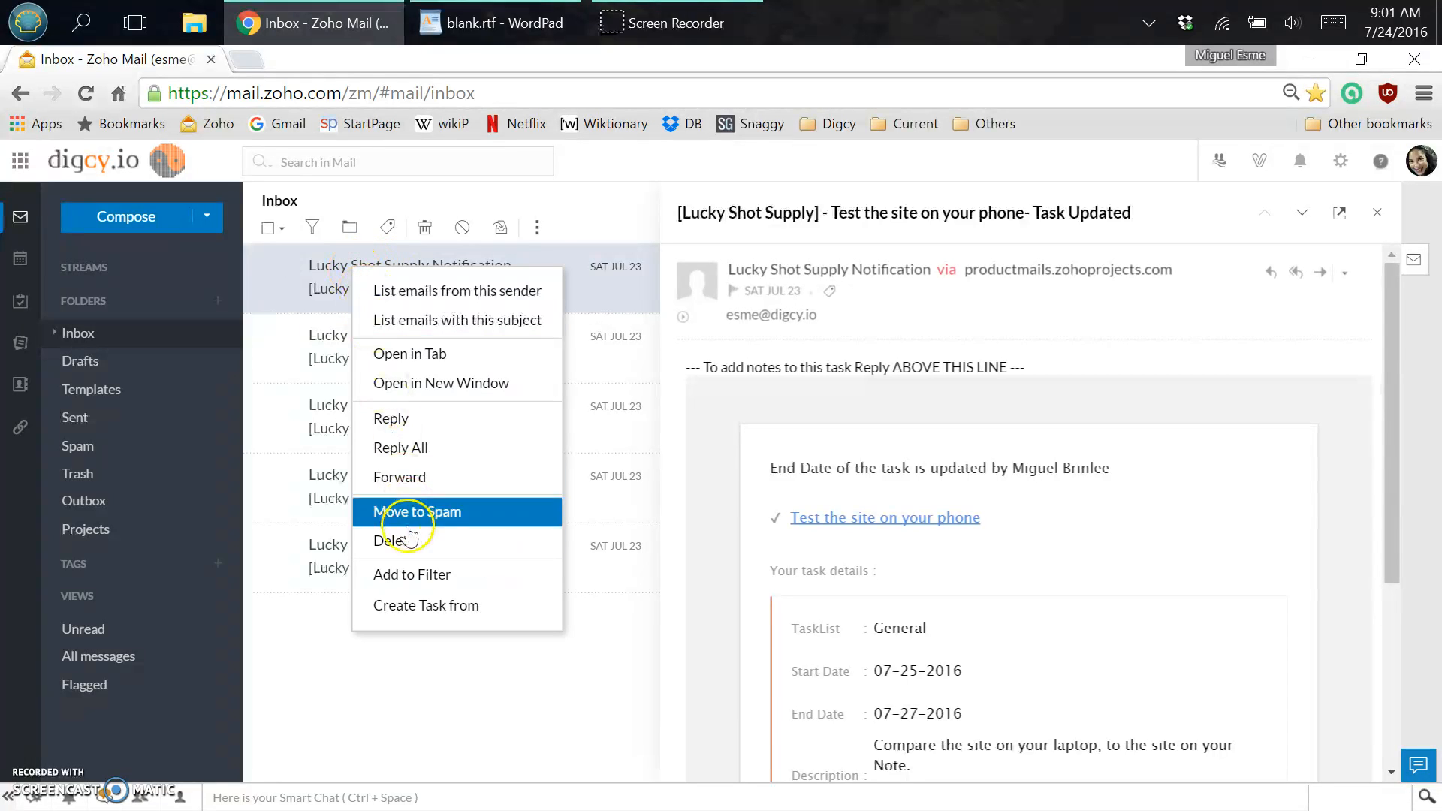
left_click(406, 579)
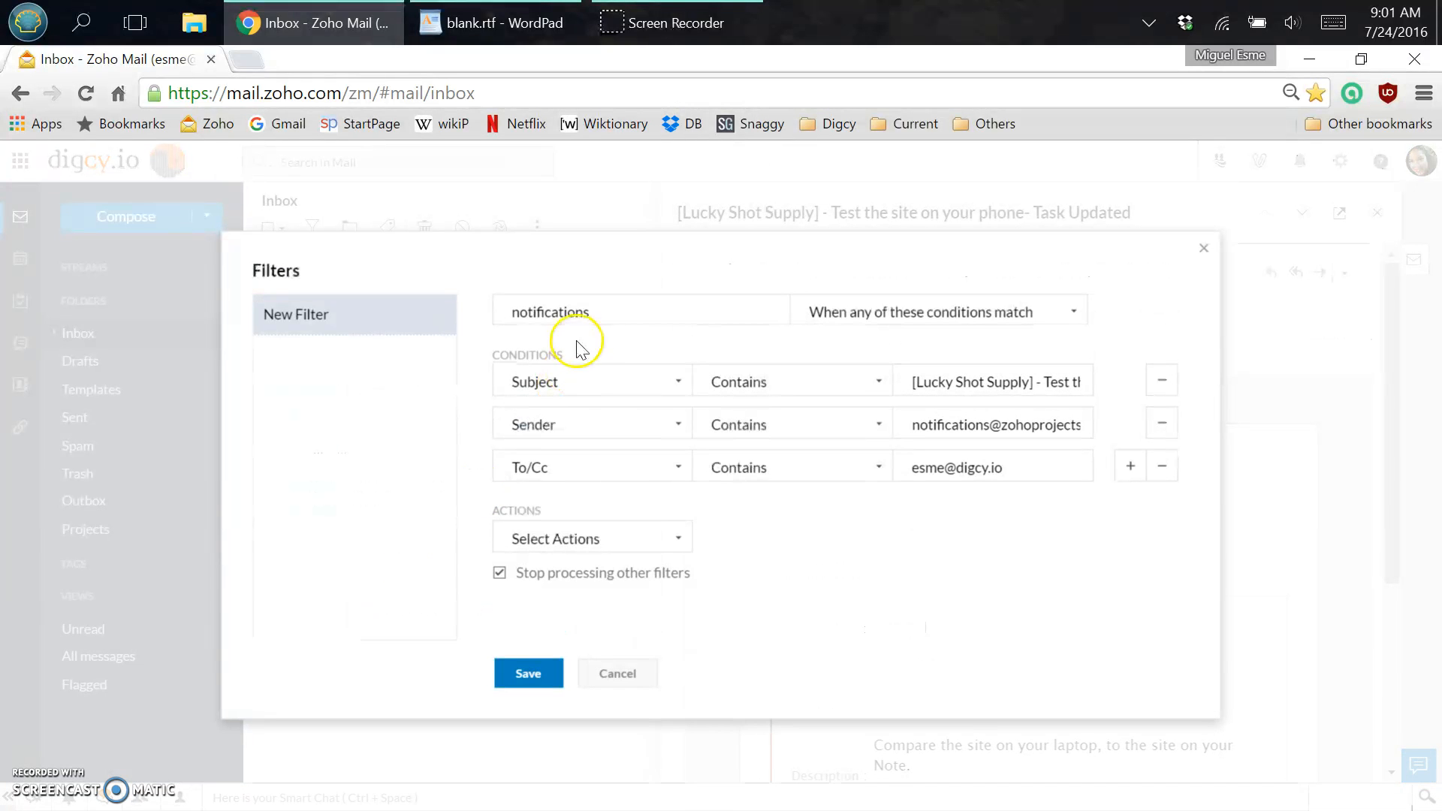
Step: Name the new filter Projects and make it apply when all the conditions match
left_click_drag(628, 312, 457, 312)
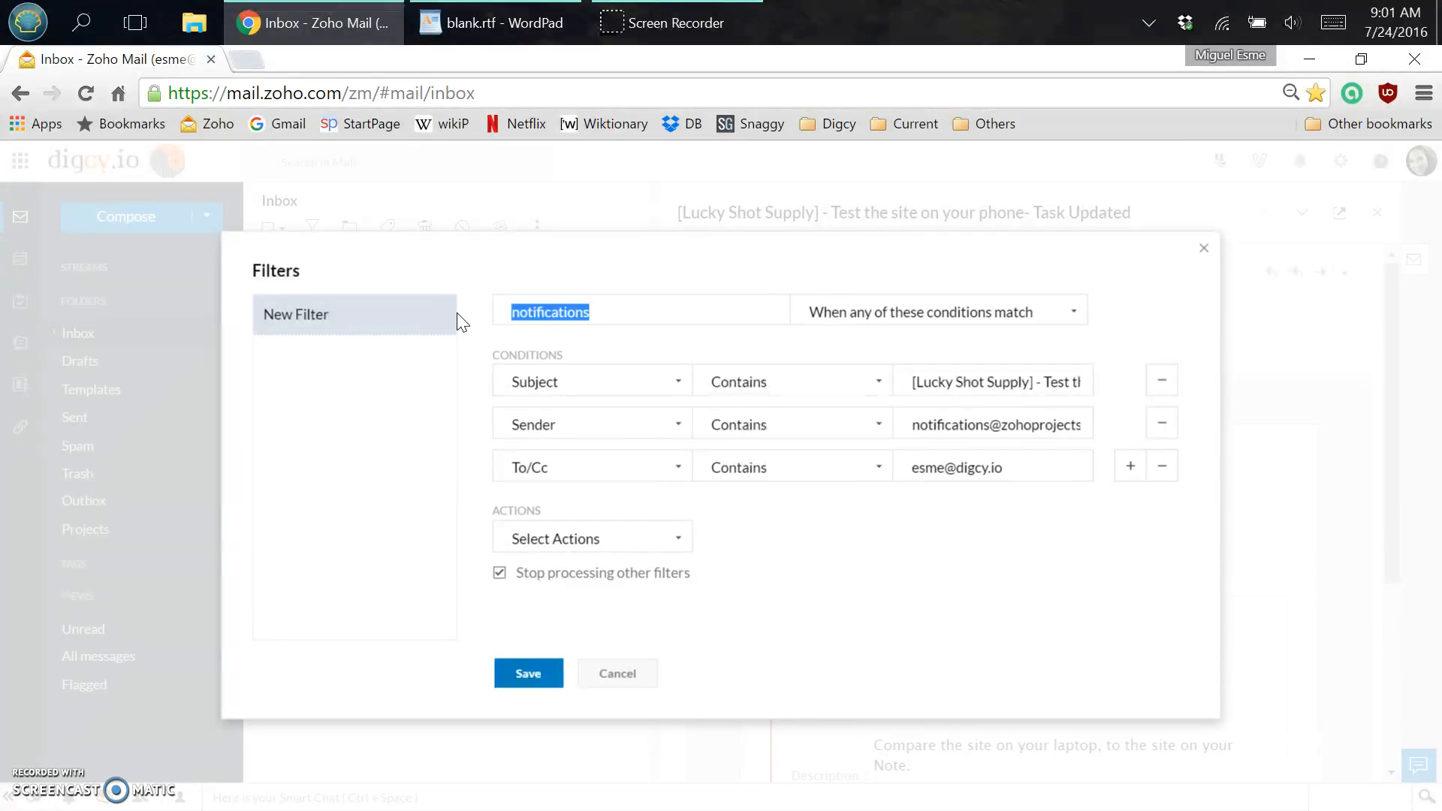
type("Projects")
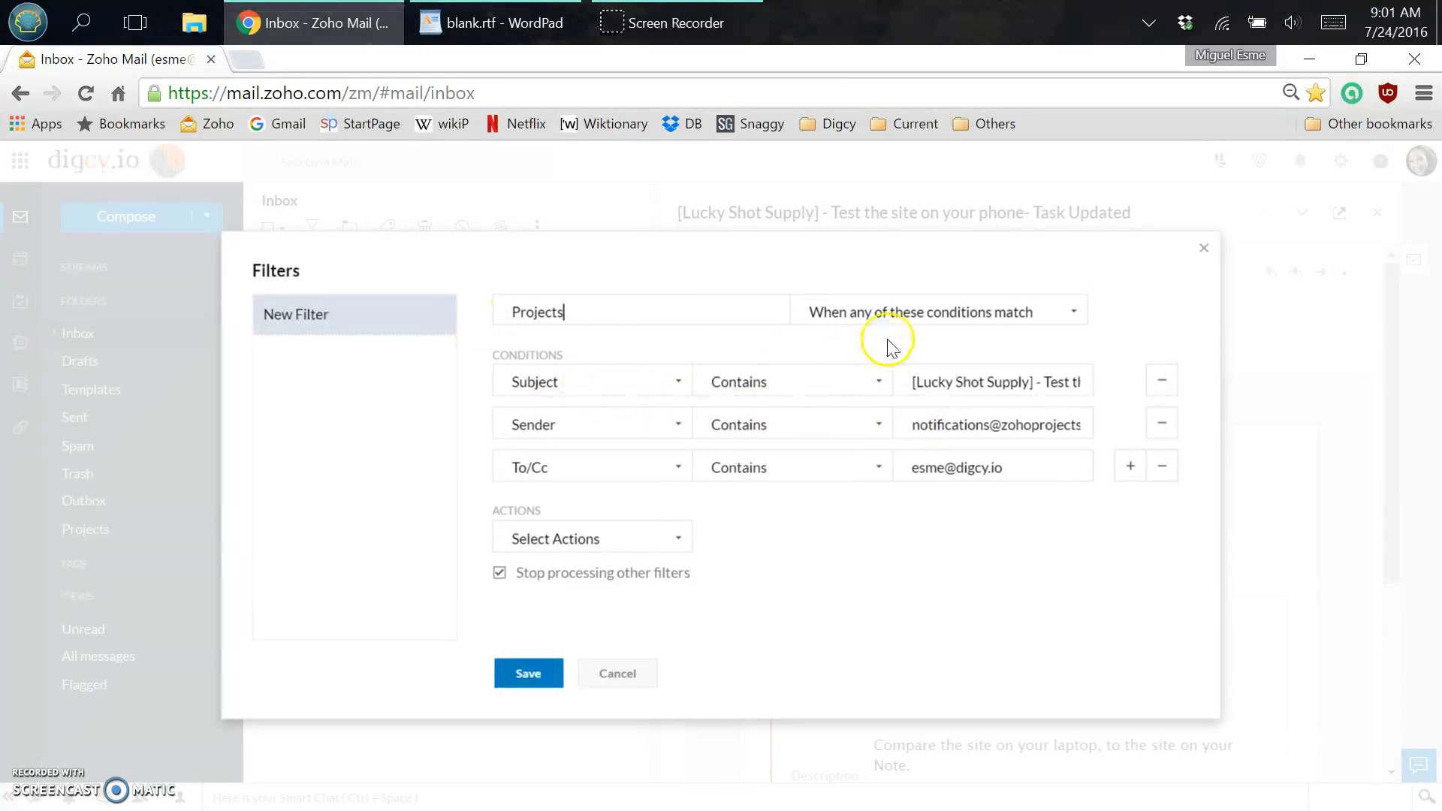
left_click(889, 317)
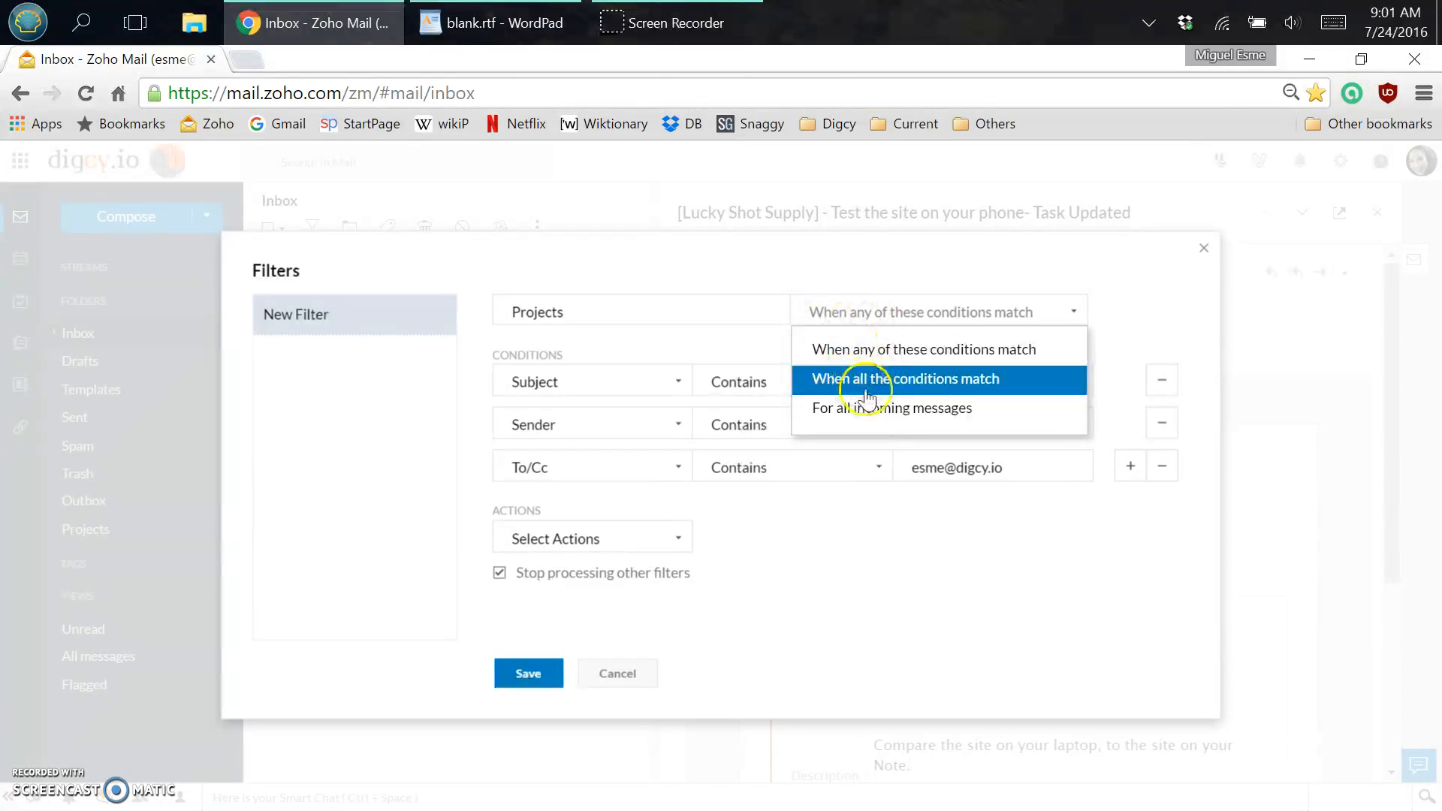
left_click(906, 385)
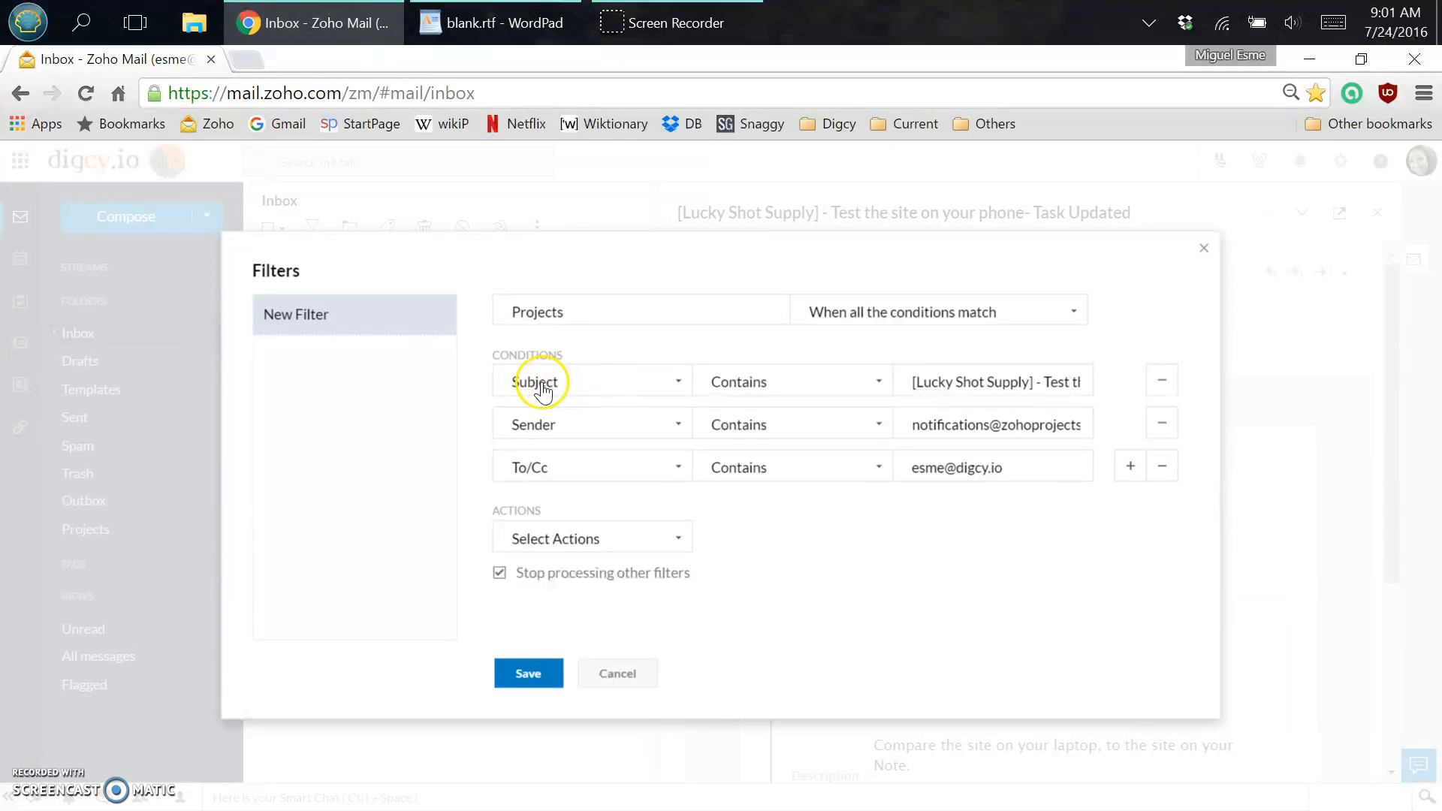
Step: Review the full subject text, remove the Subject condition from the filter, and check the remaining sender and recipient conditions
left_click(927, 385)
key("Right")
key("Right")
key("Right")
key("Right")
key("Right")
key("Right")
key("Right")
key("Right")
key("Right")
key("Right")
key("Right")
key("Right")
key("Right")
key("Right")
key("Right")
key("Right")
key("Right")
key("Right")
key("Right")
key("Right")
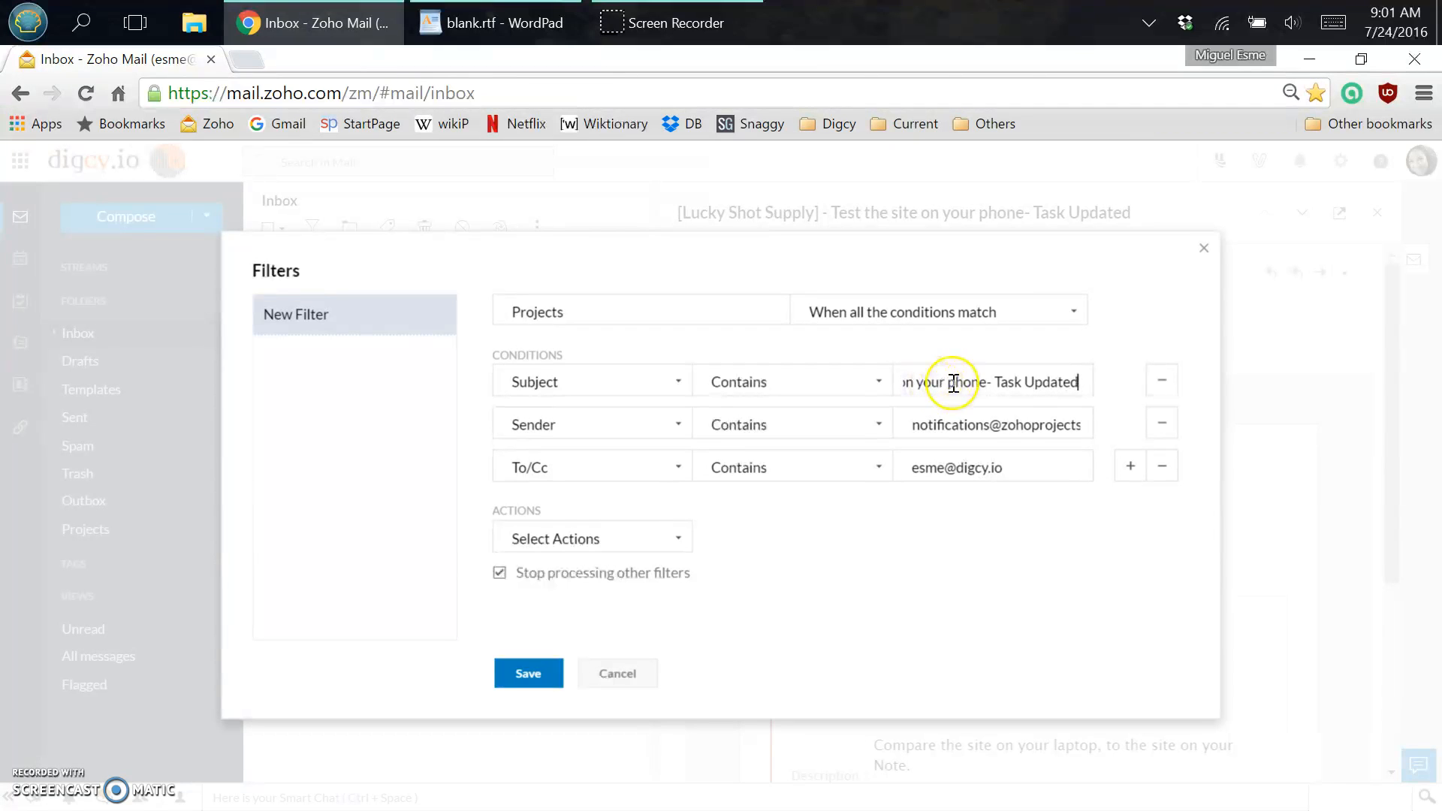
key("Home")
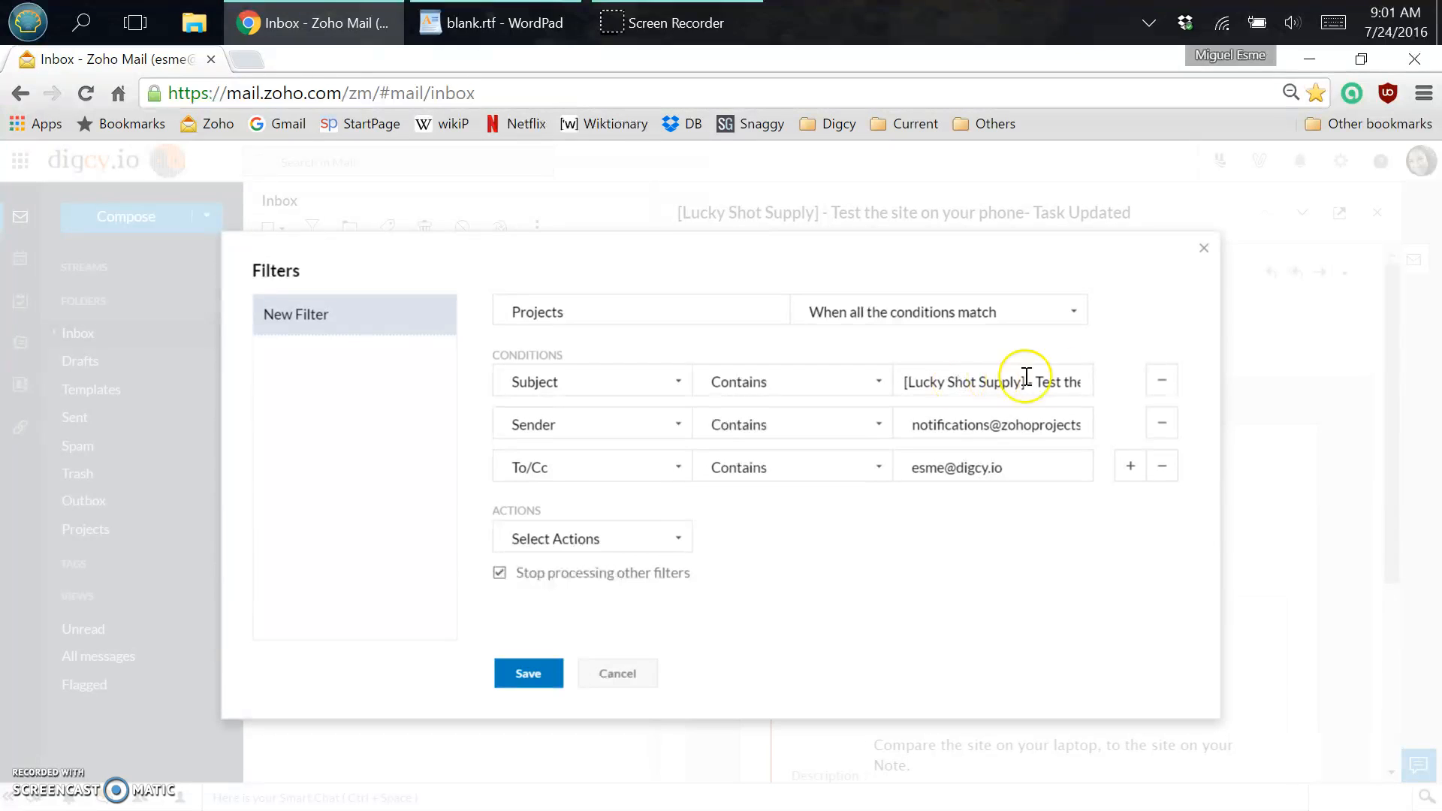
left_click(1163, 382)
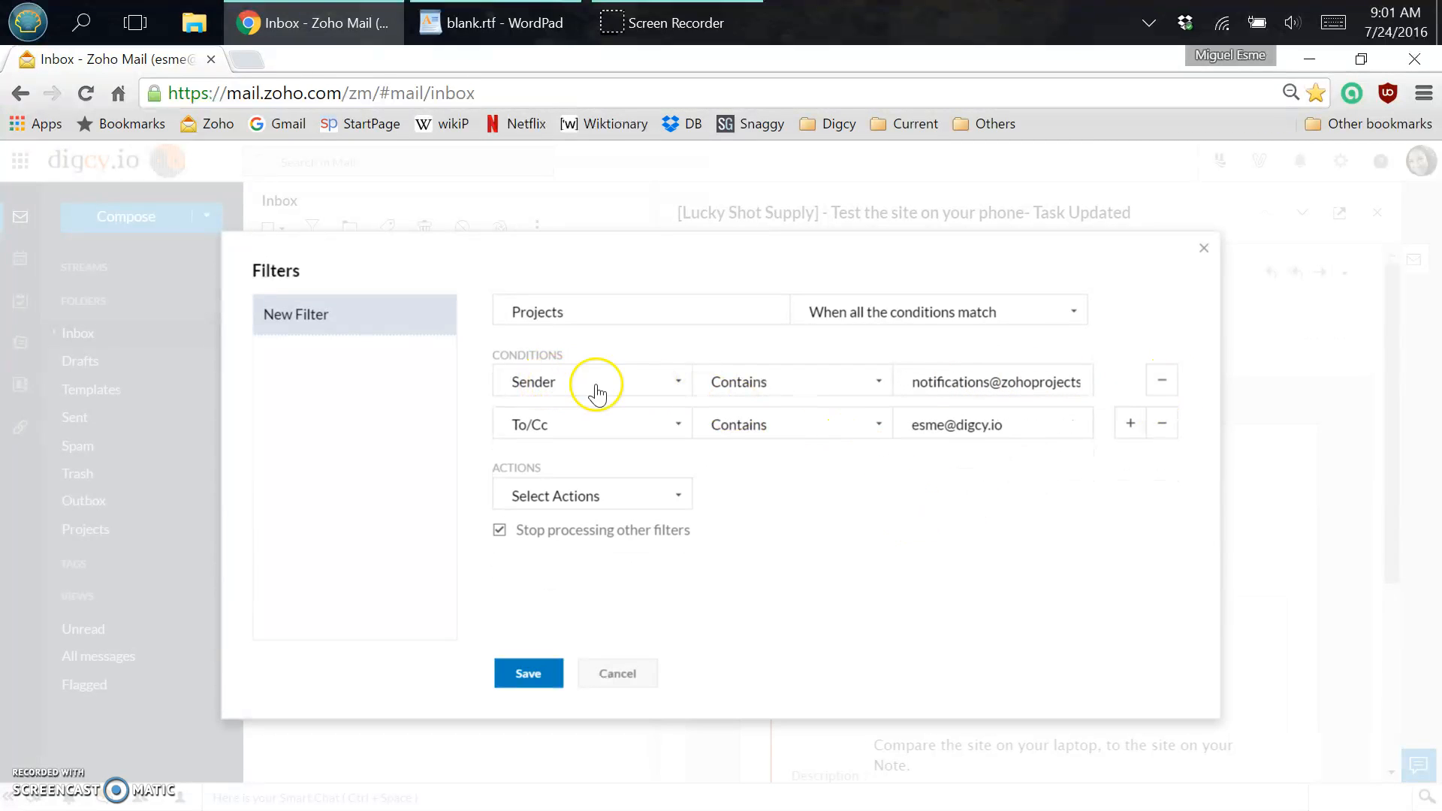
left_click_drag(914, 385, 1131, 387)
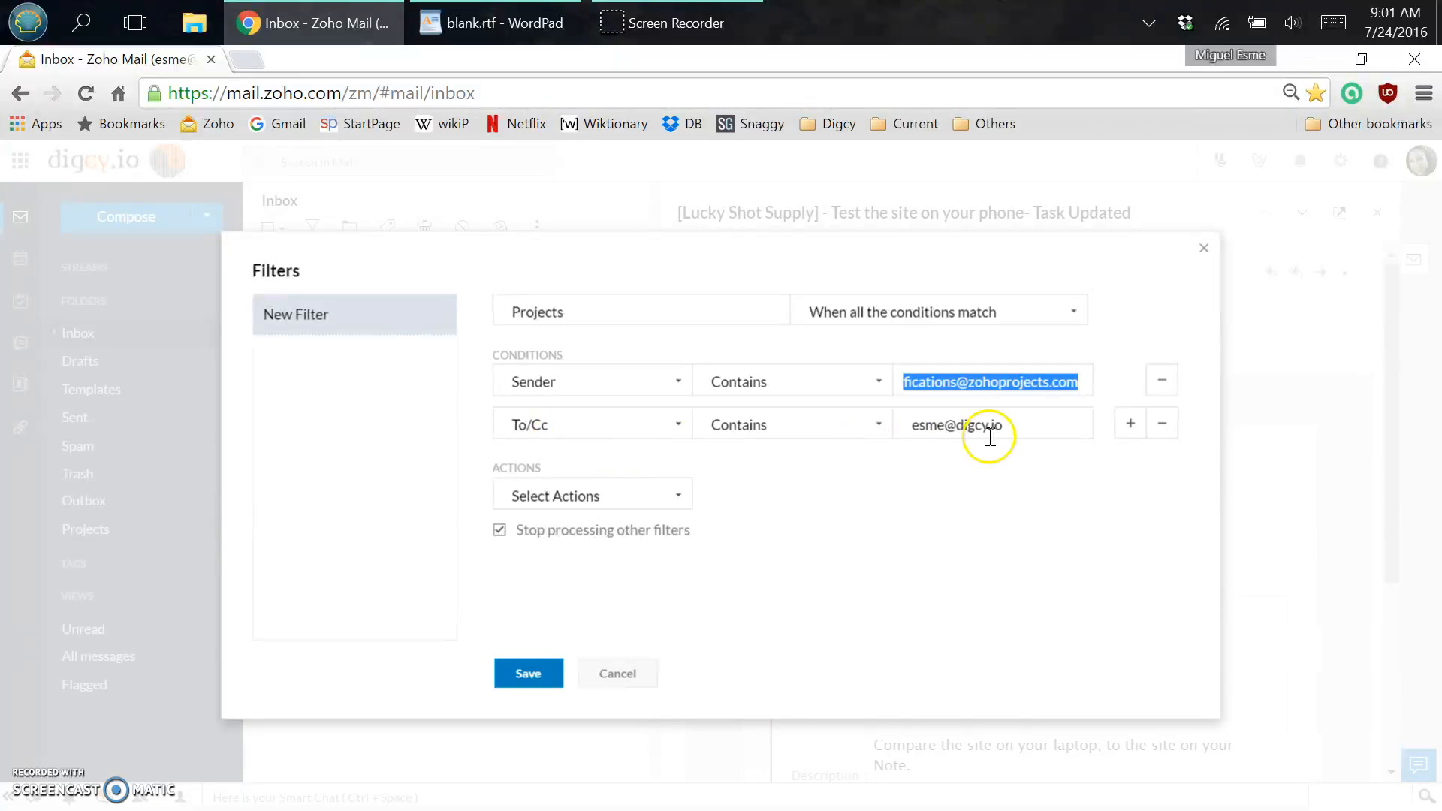
left_click_drag(1017, 428, 910, 432)
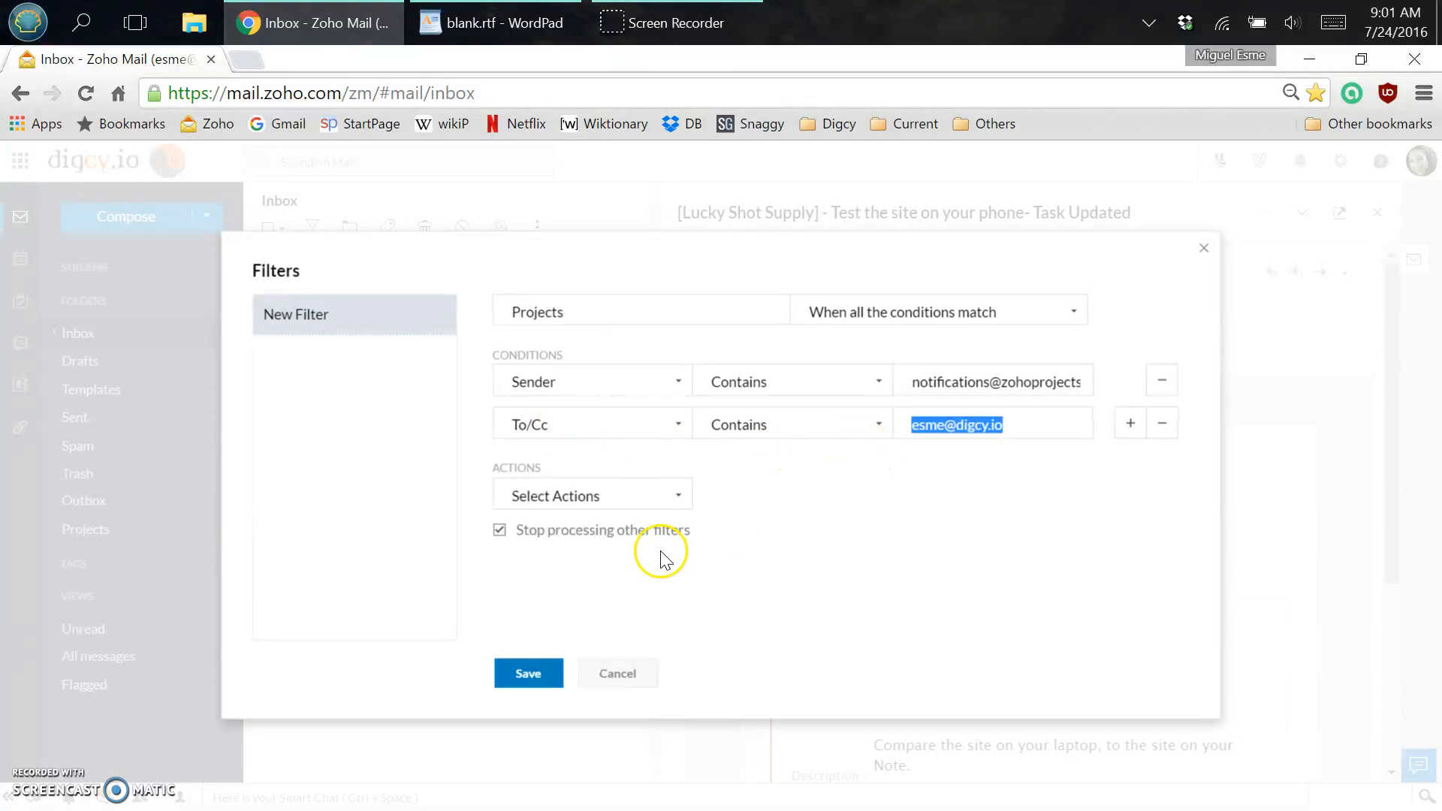
Step: Set the filter's action to Move To Folder with Projects as the destination, and save the filter
left_click(645, 506)
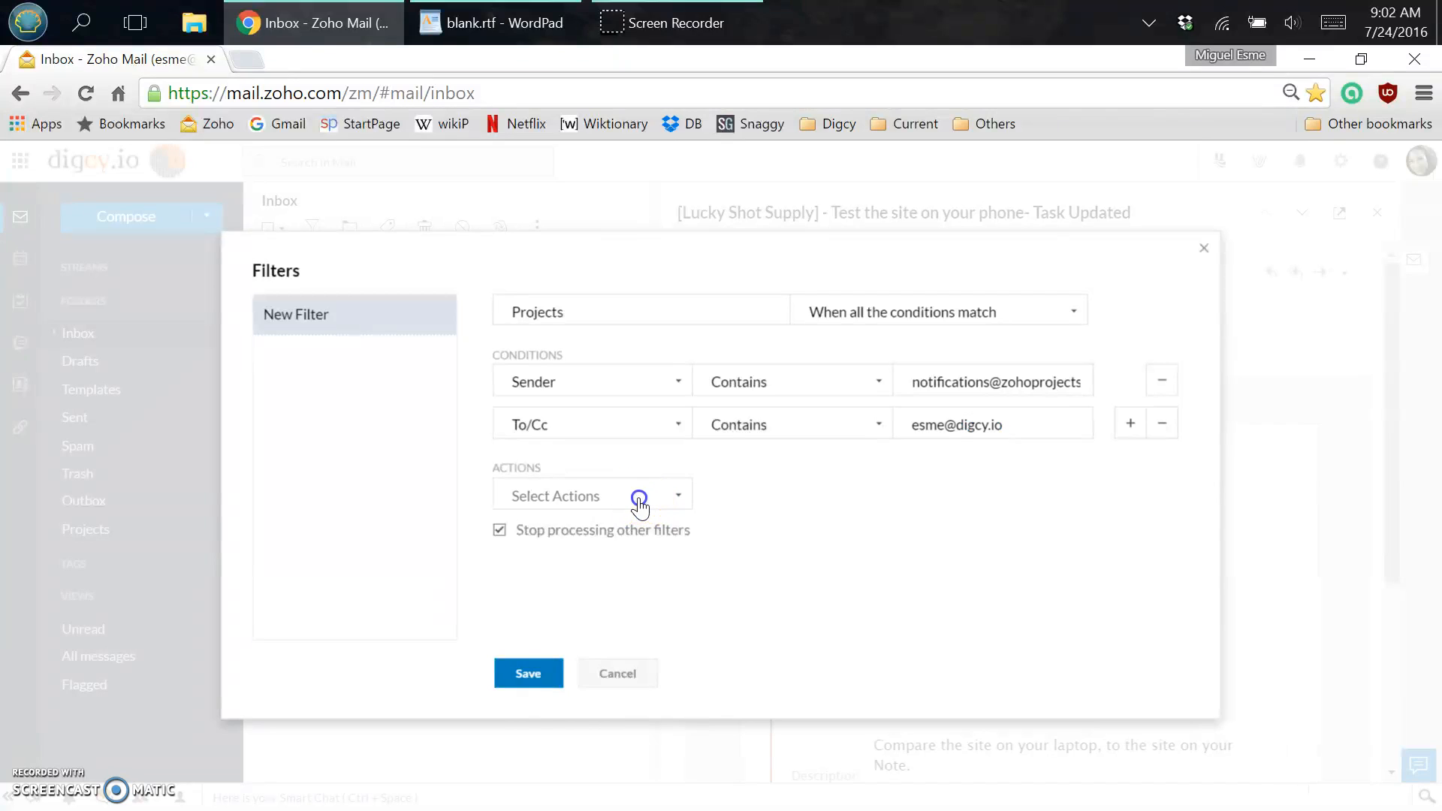
left_click(613, 544)
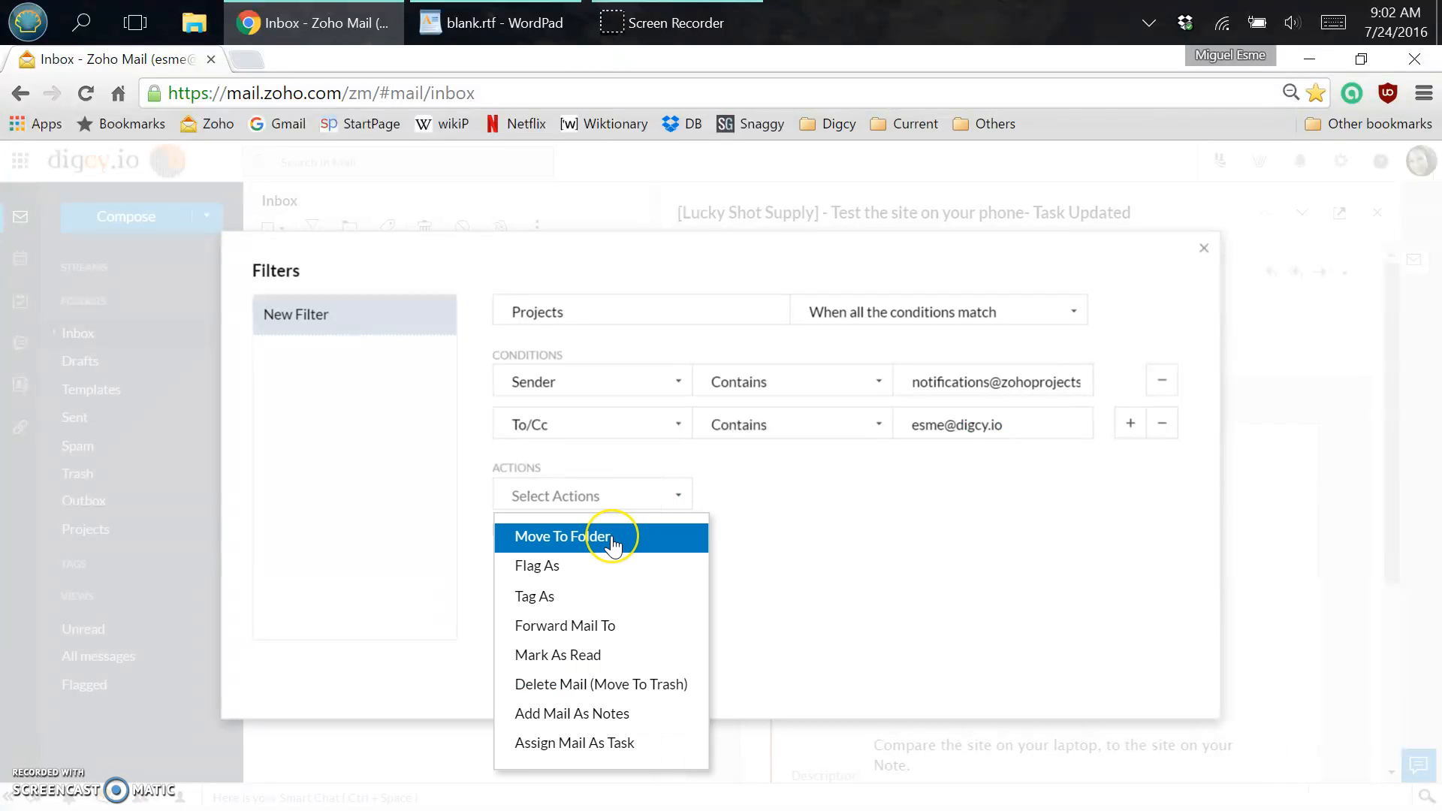
left_click(614, 544)
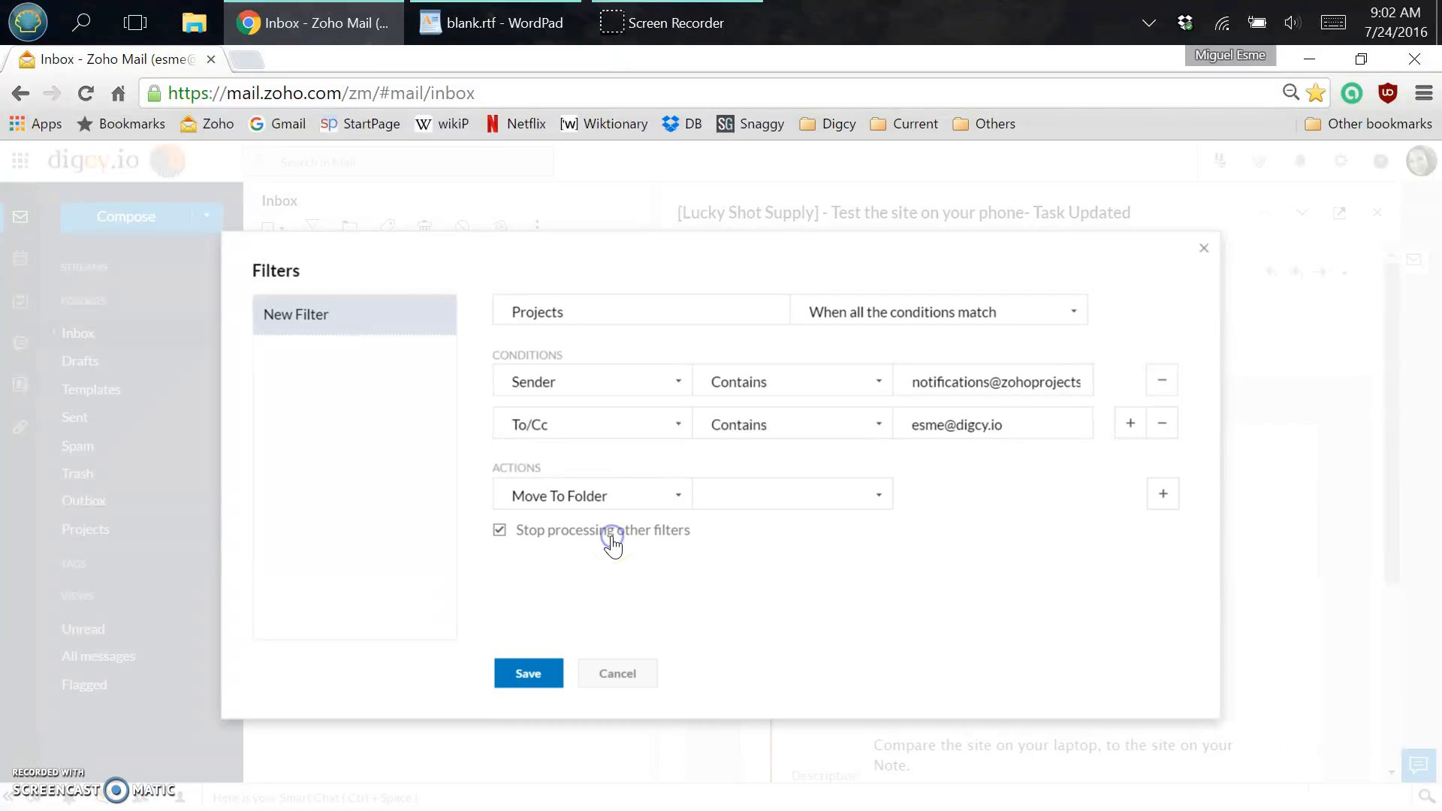
left_click(746, 498)
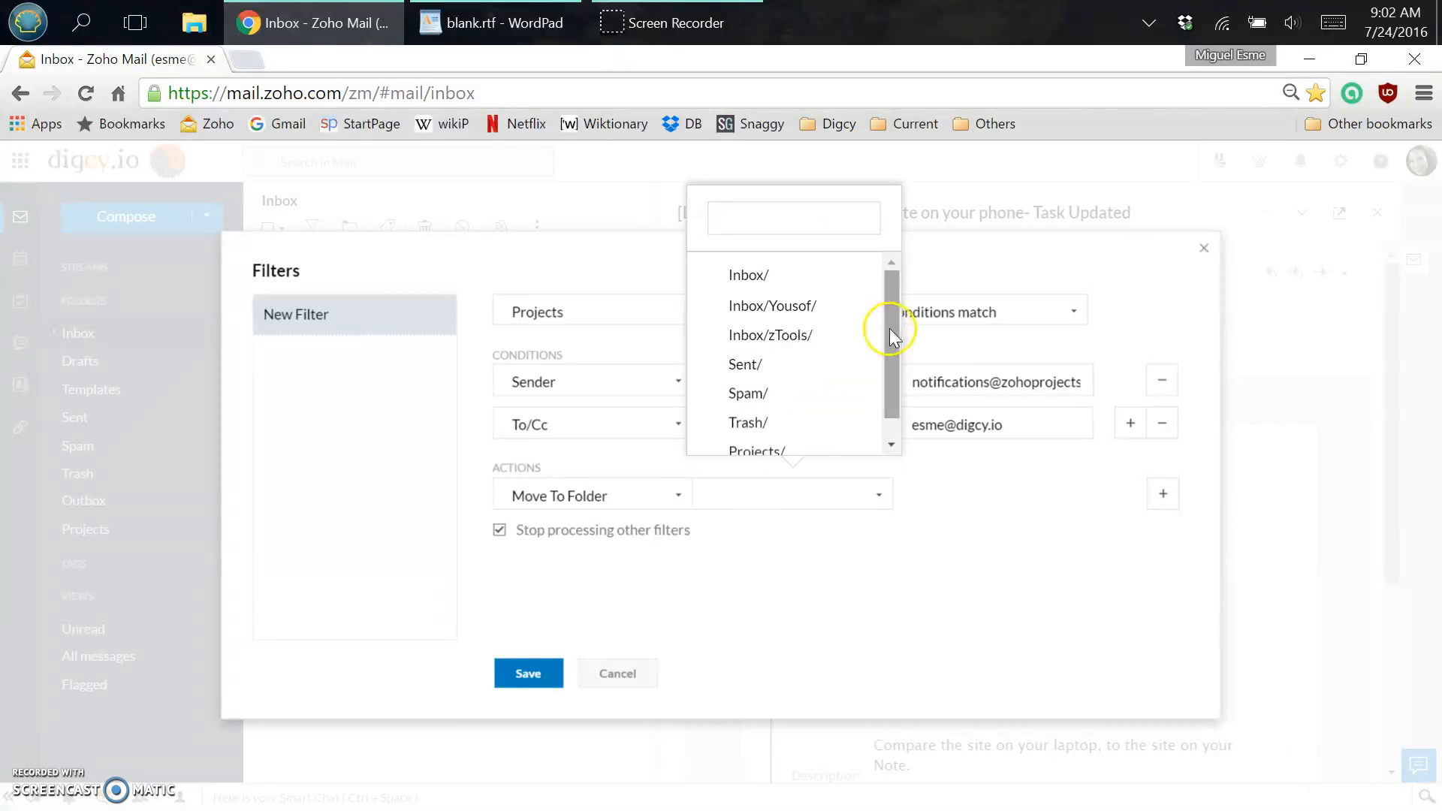
left_click_drag(892, 329, 901, 403)
left_click(781, 429)
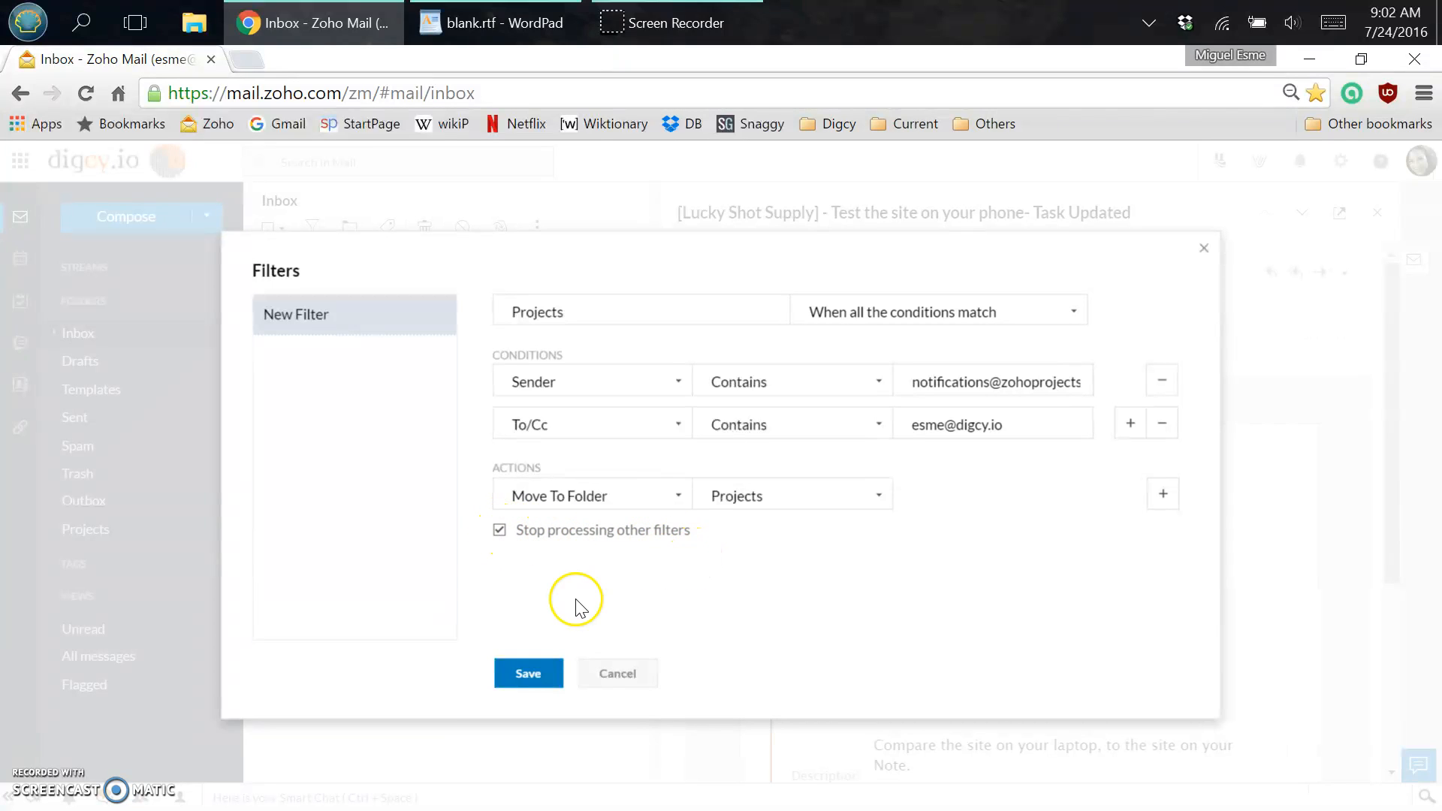
left_click(530, 676)
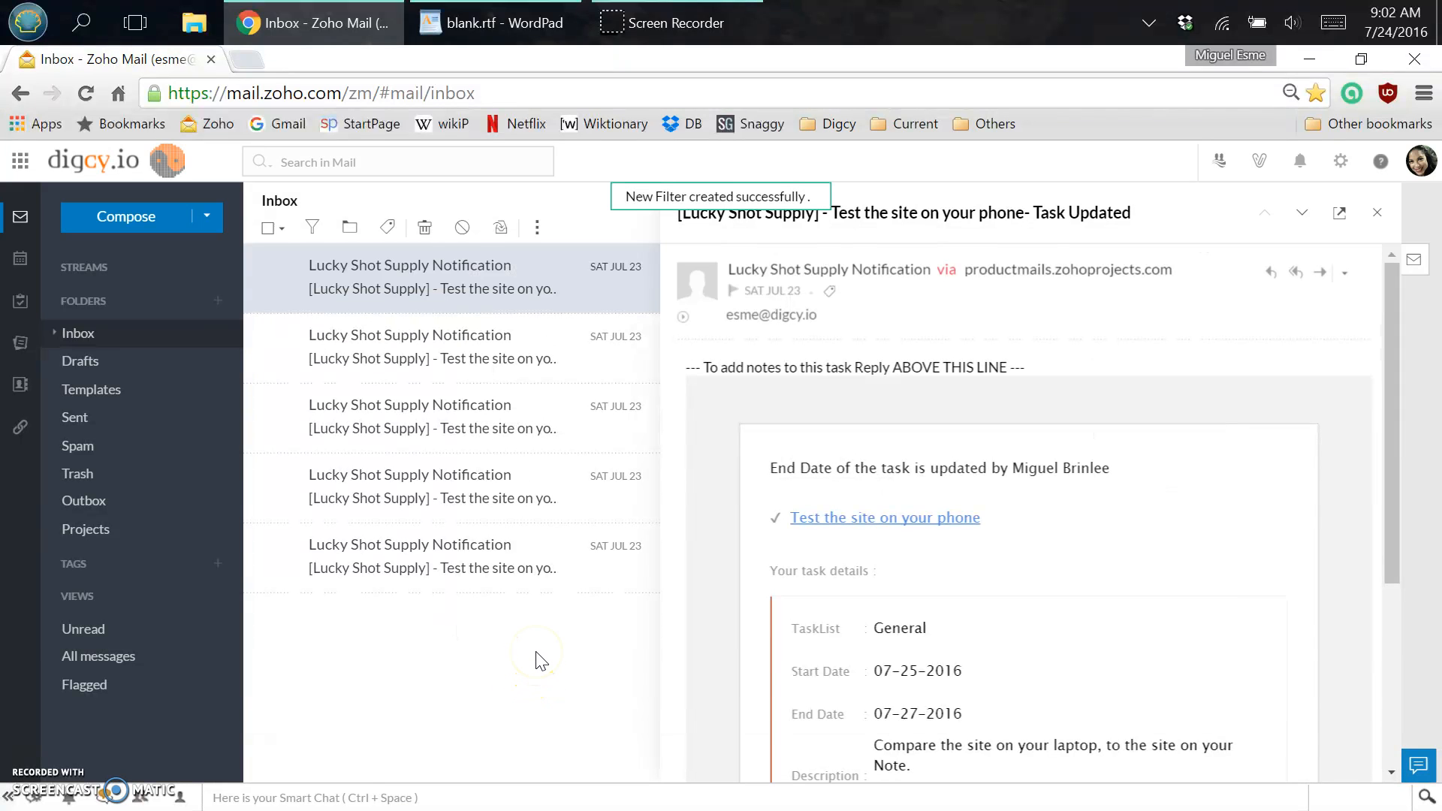
Step: Leave and reopen the Inbox to check its messages, viewing the topmost Lucky Shot Supply notification before closing it
left_click(115, 362)
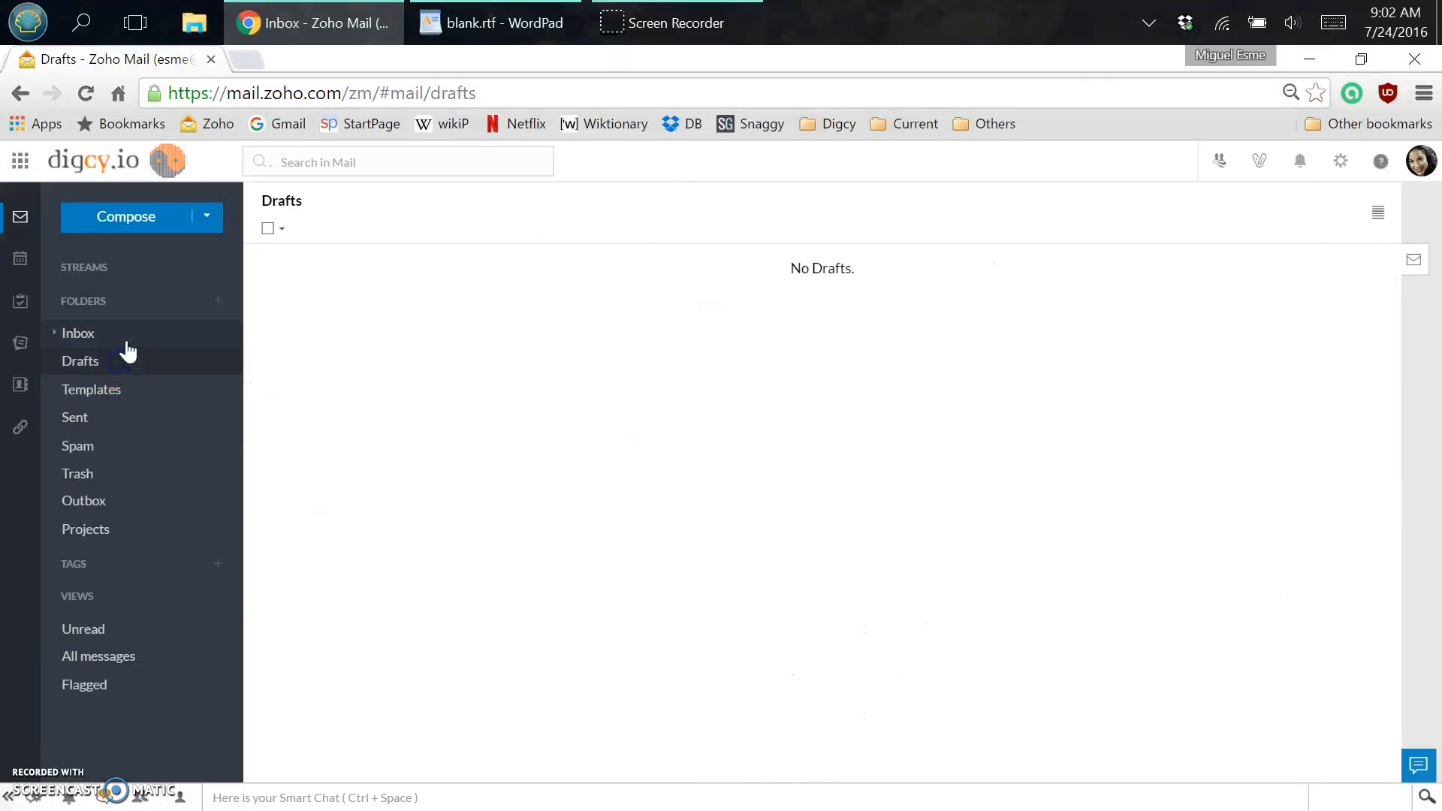
left_click(112, 337)
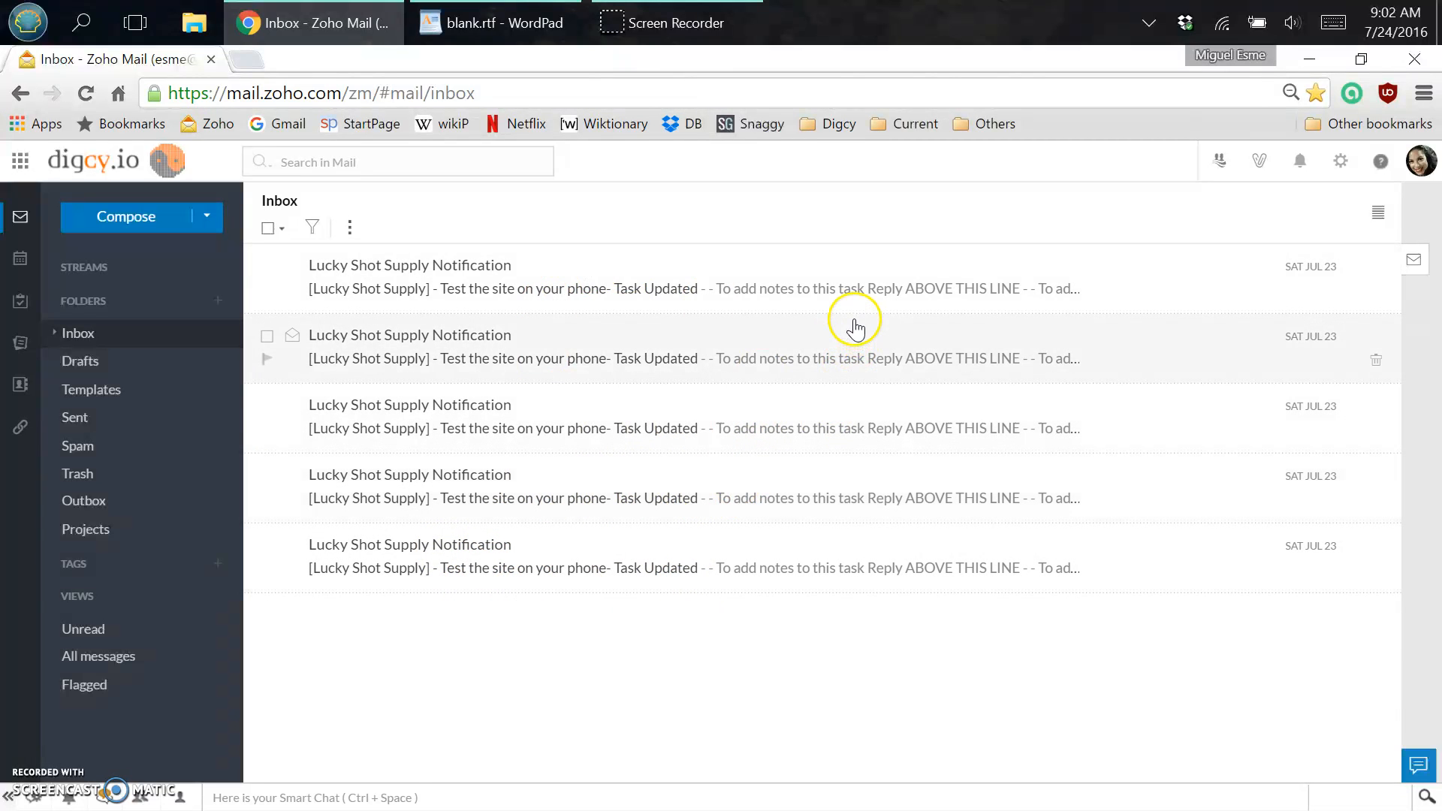
left_click(634, 280)
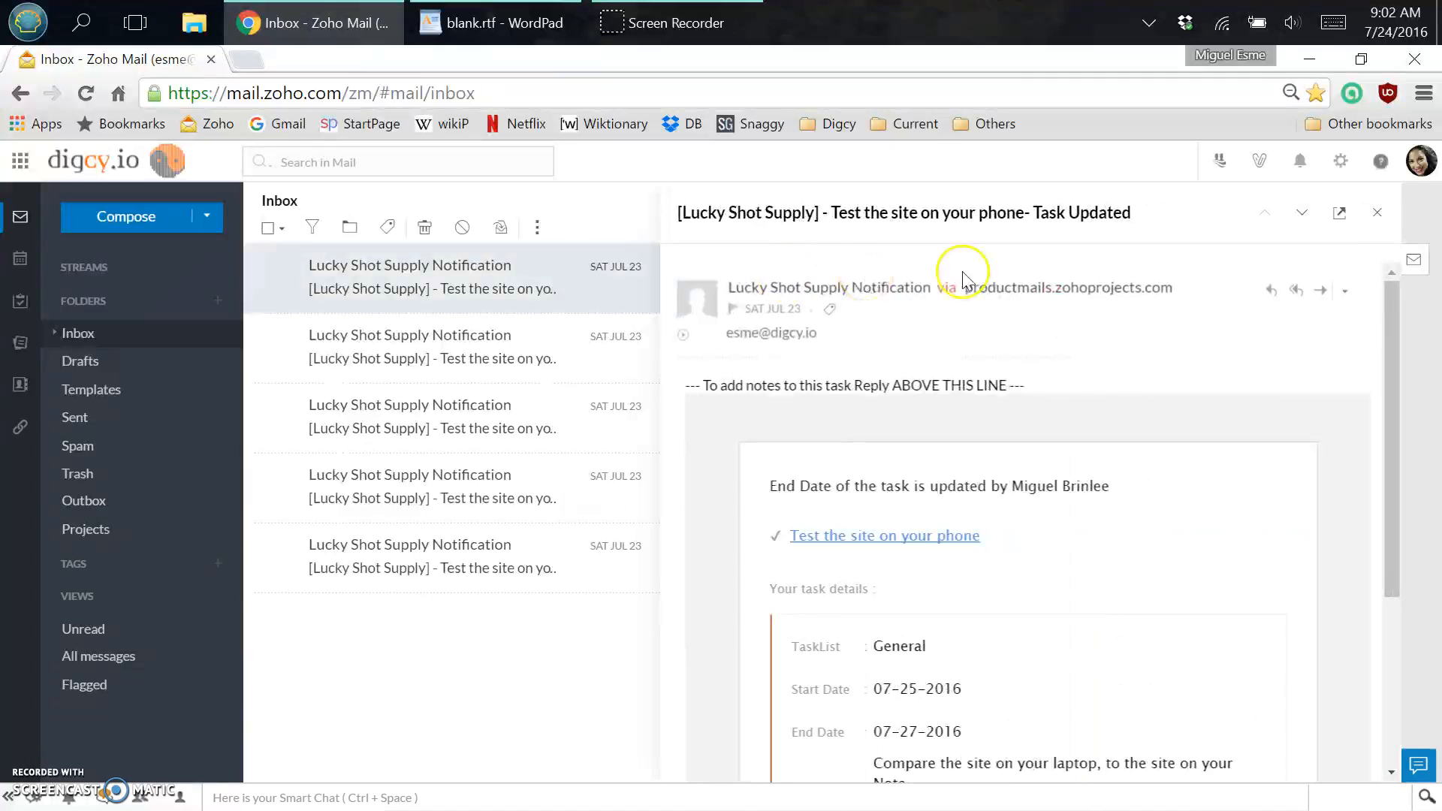
left_click(1378, 214)
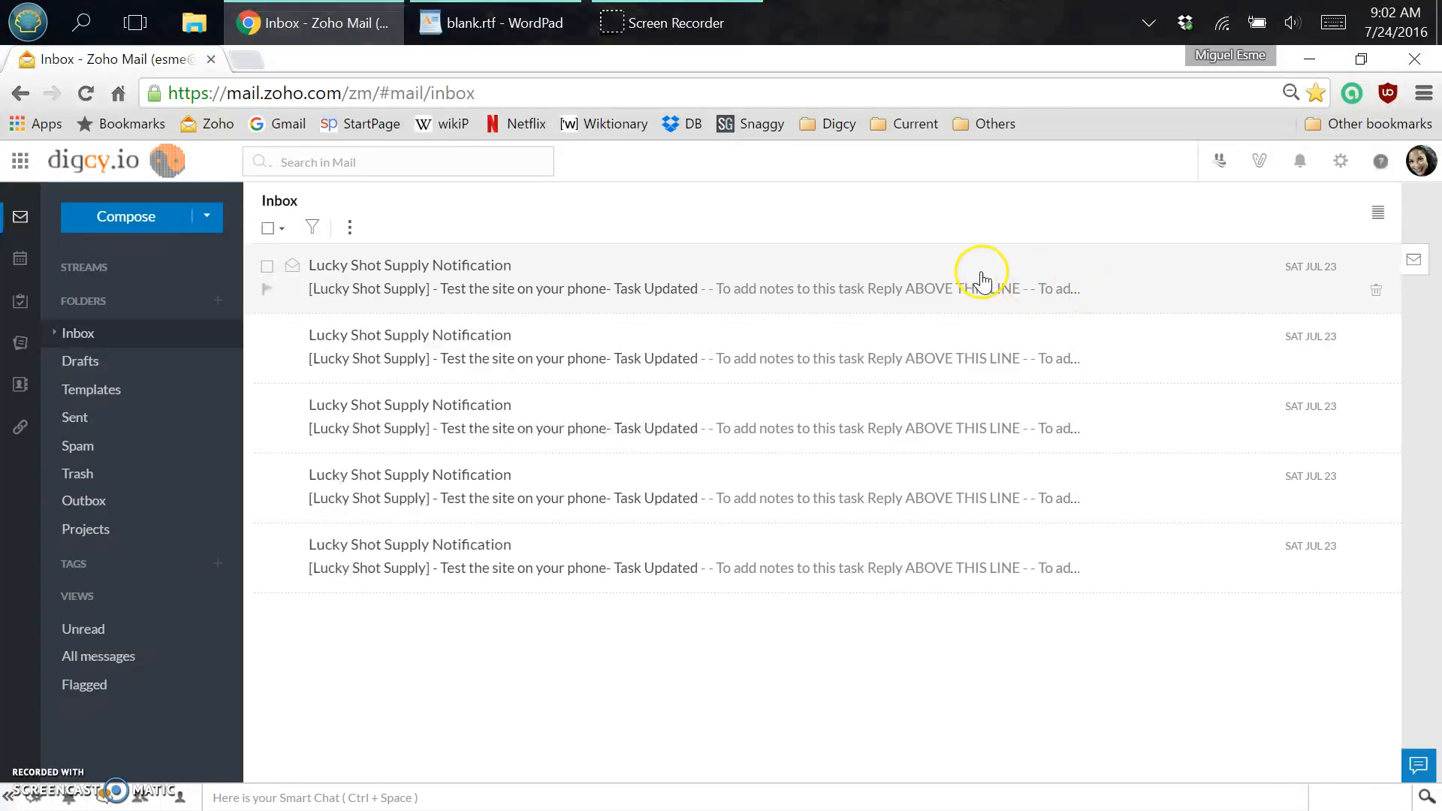
Step: Select the Projects filter in the mail filter settings and run it through the existing Inbox messages
left_click(1341, 162)
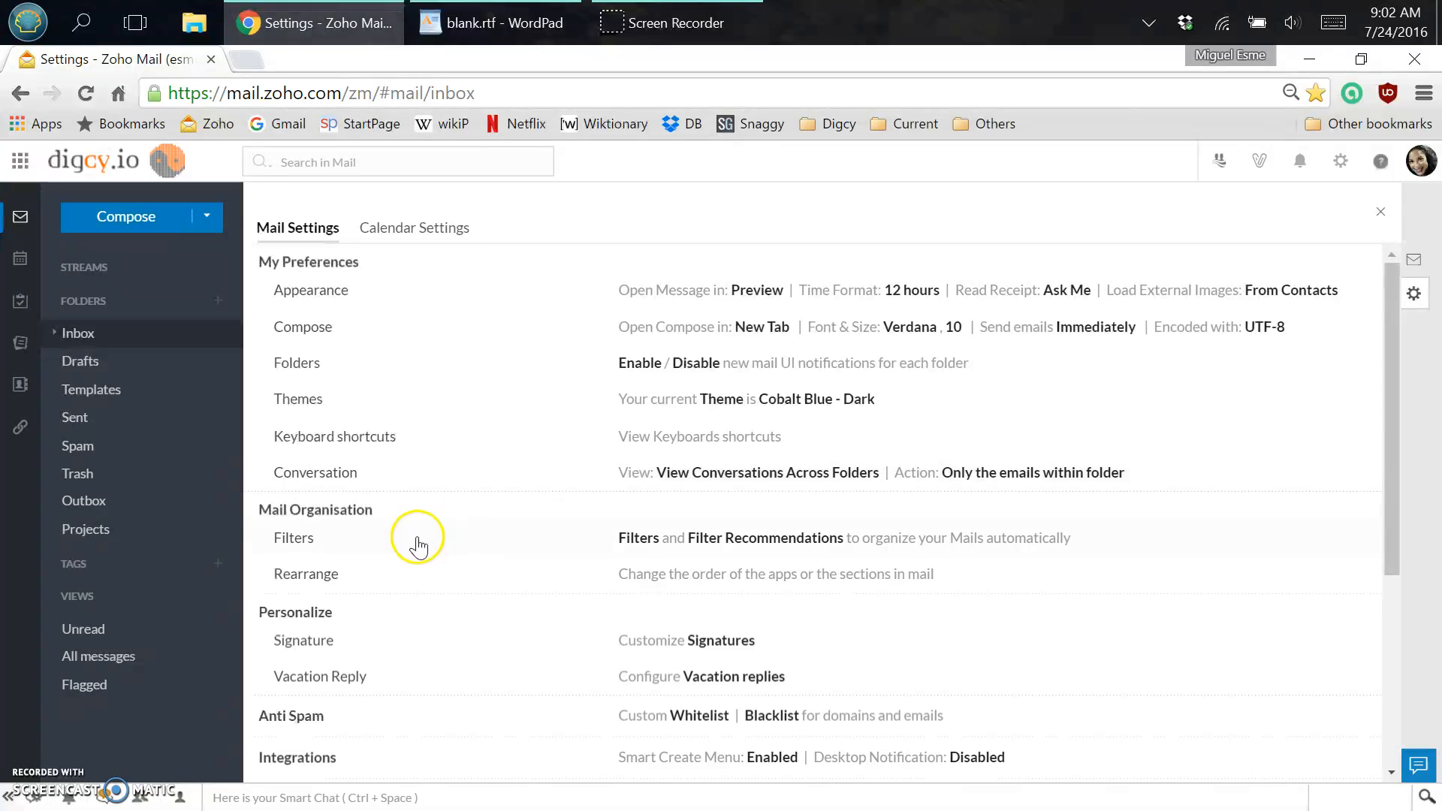
left_click(322, 546)
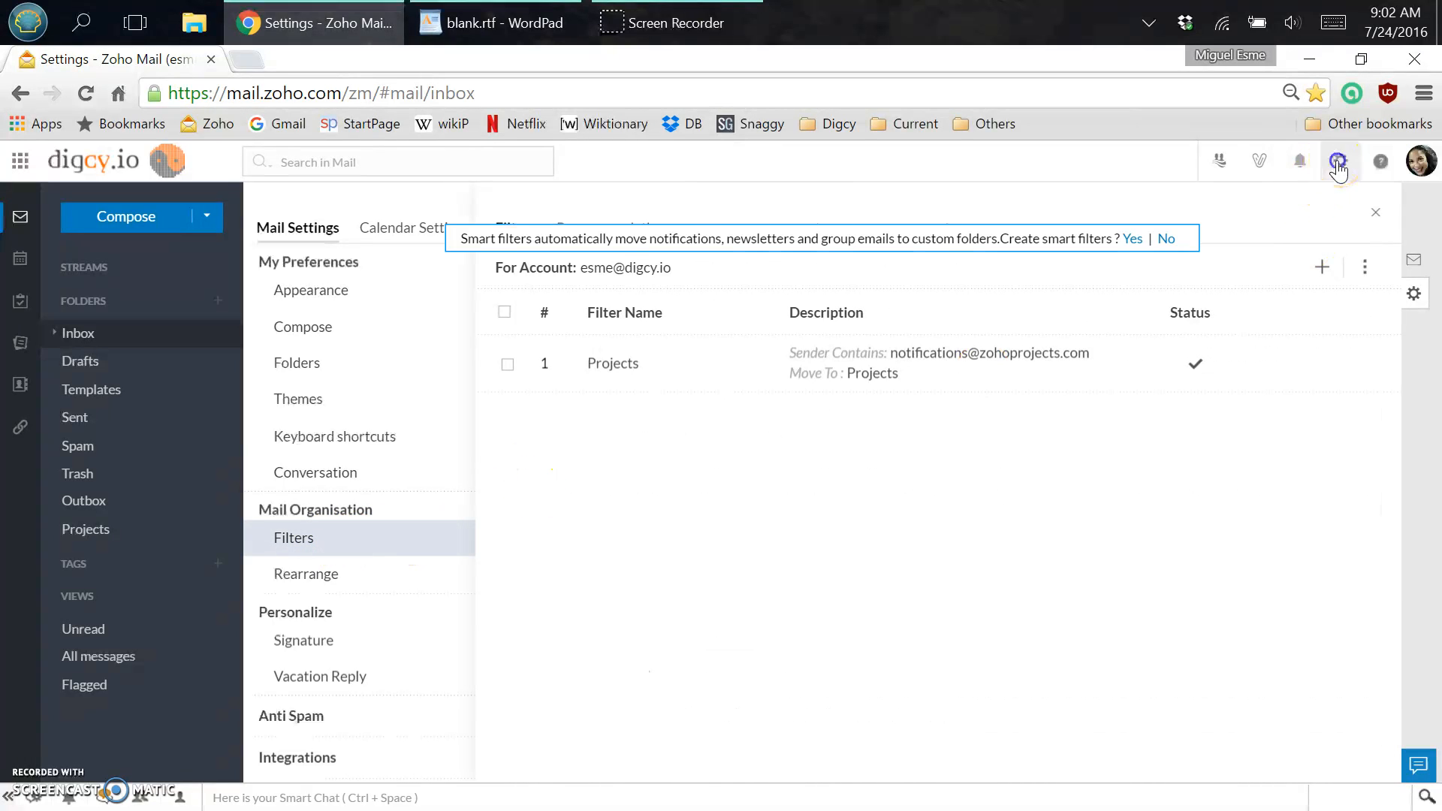
left_click(353, 556)
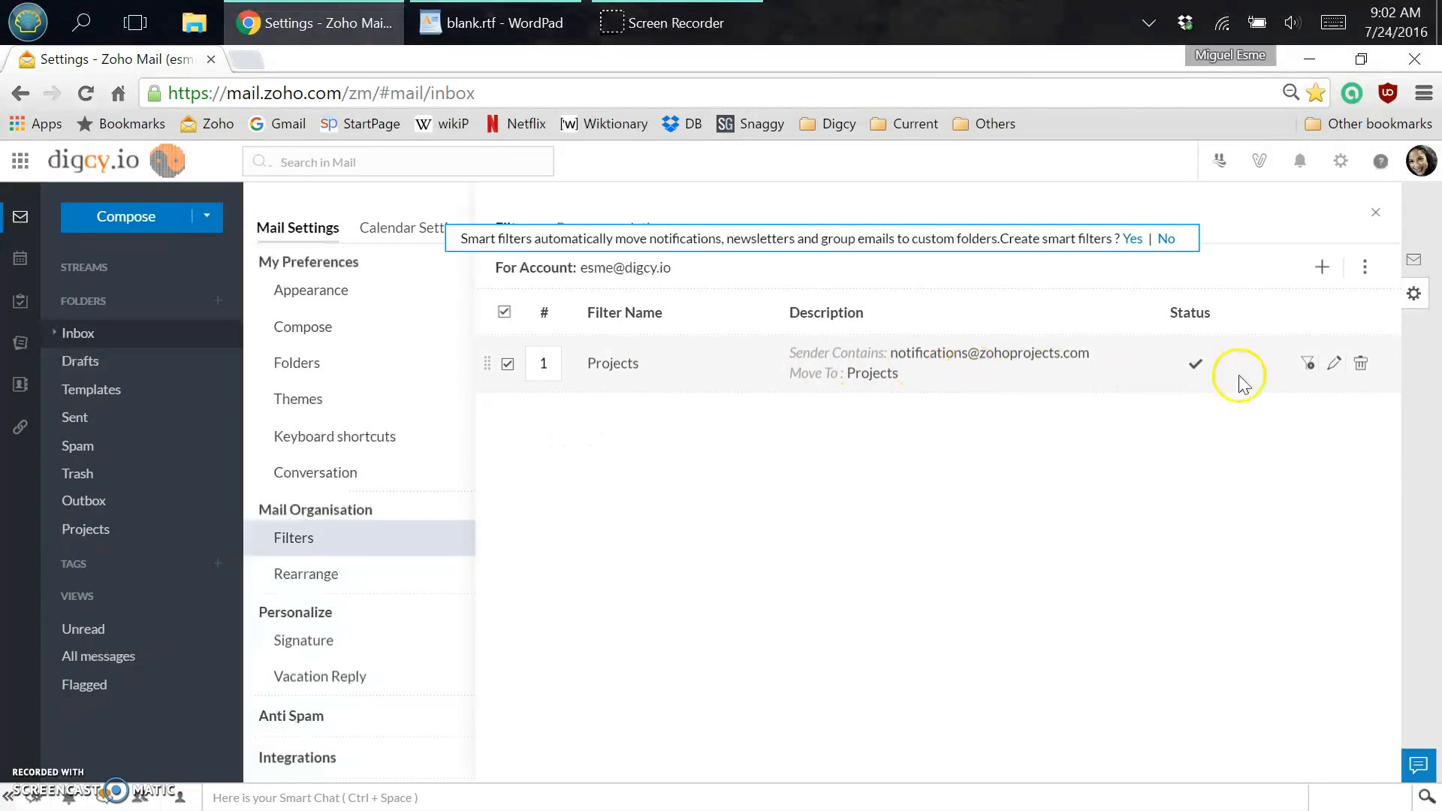
left_click(1298, 365)
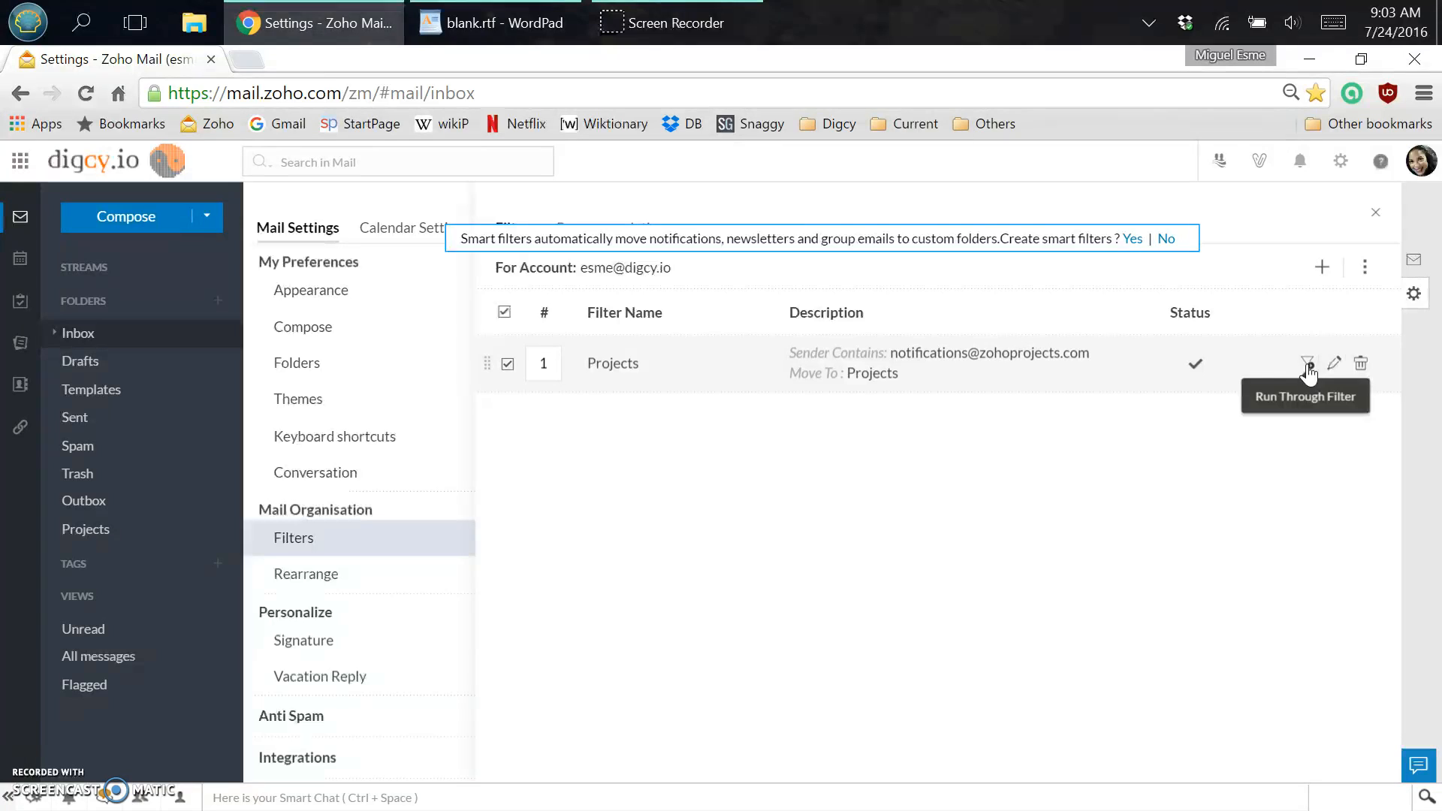
left_click(1309, 365)
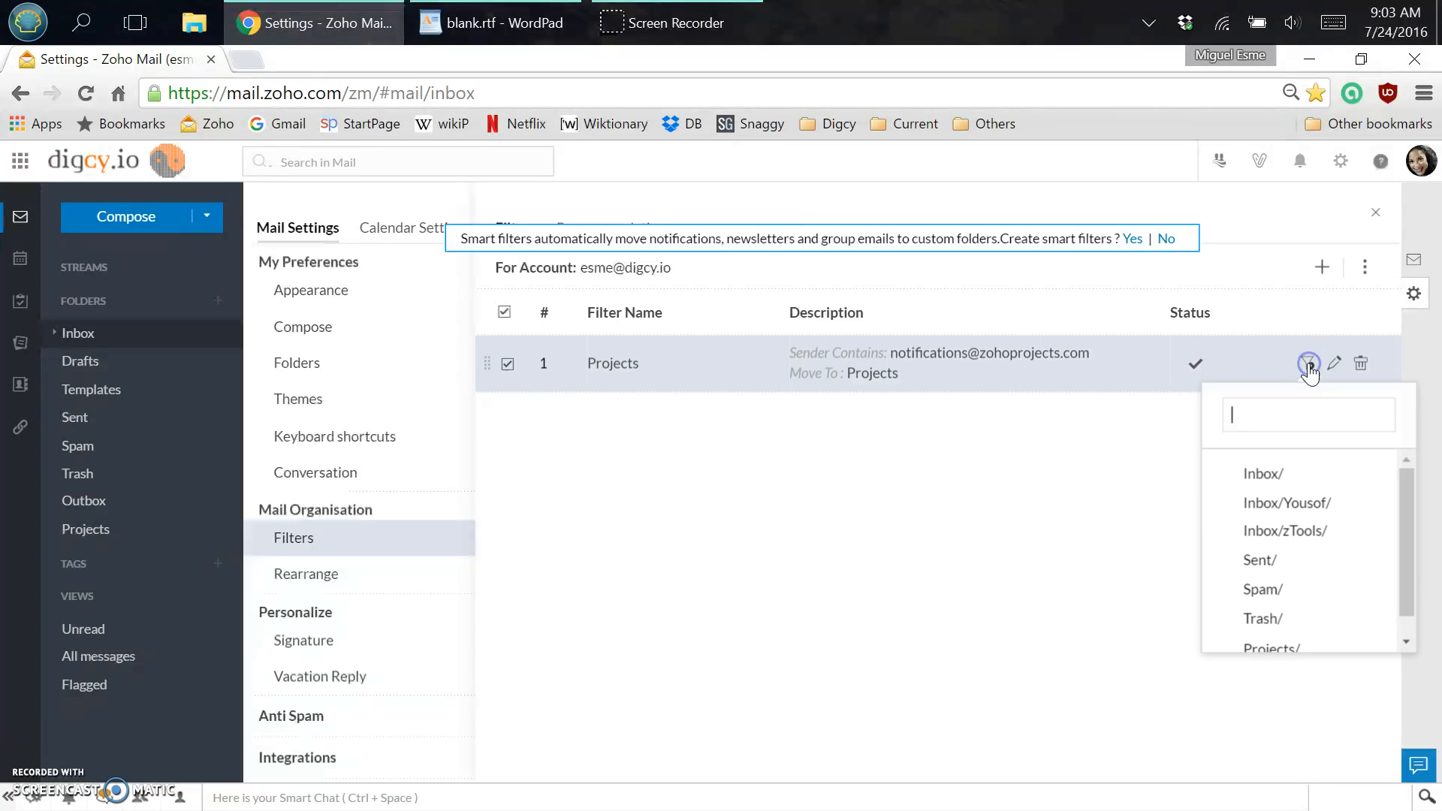
left_click(1311, 475)
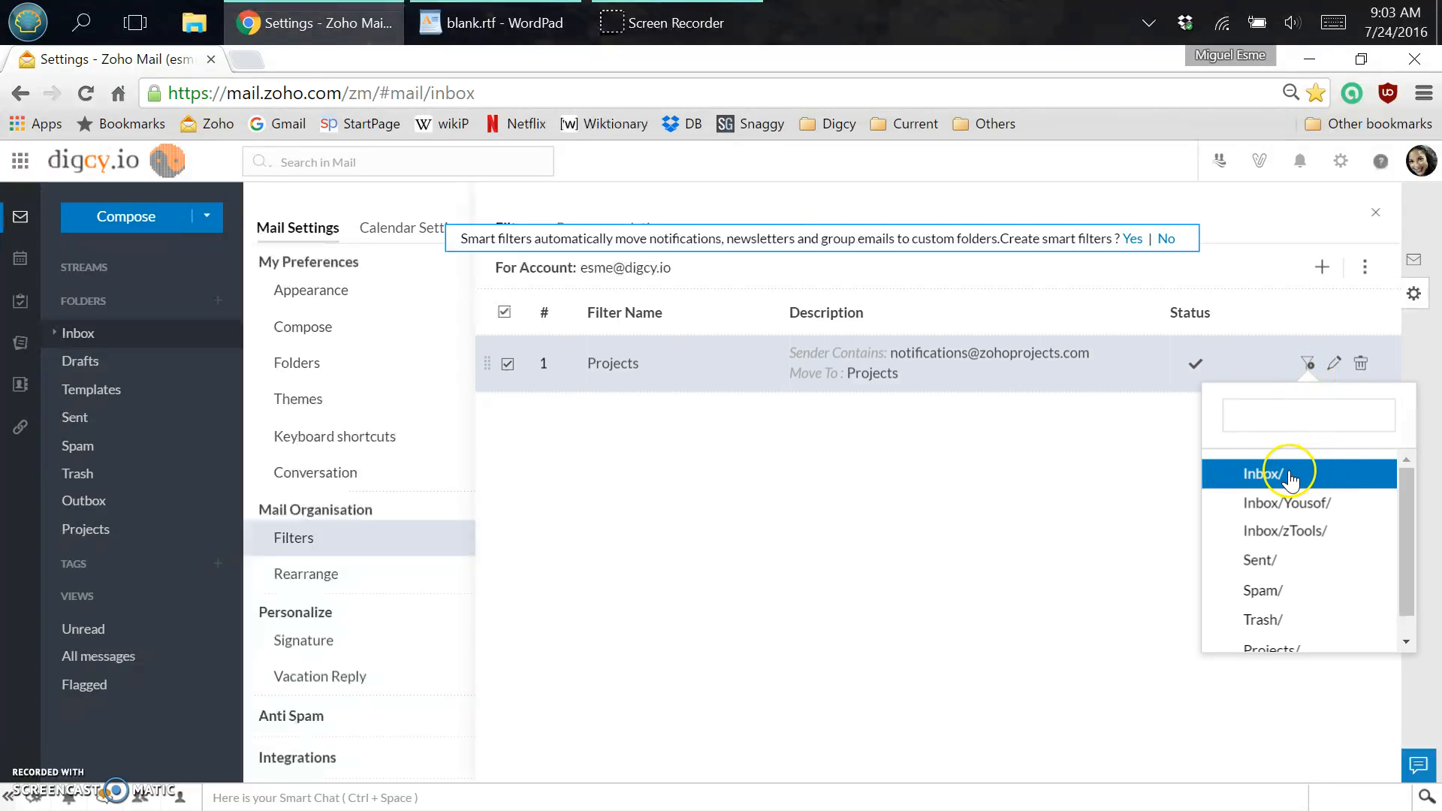
left_click(1280, 476)
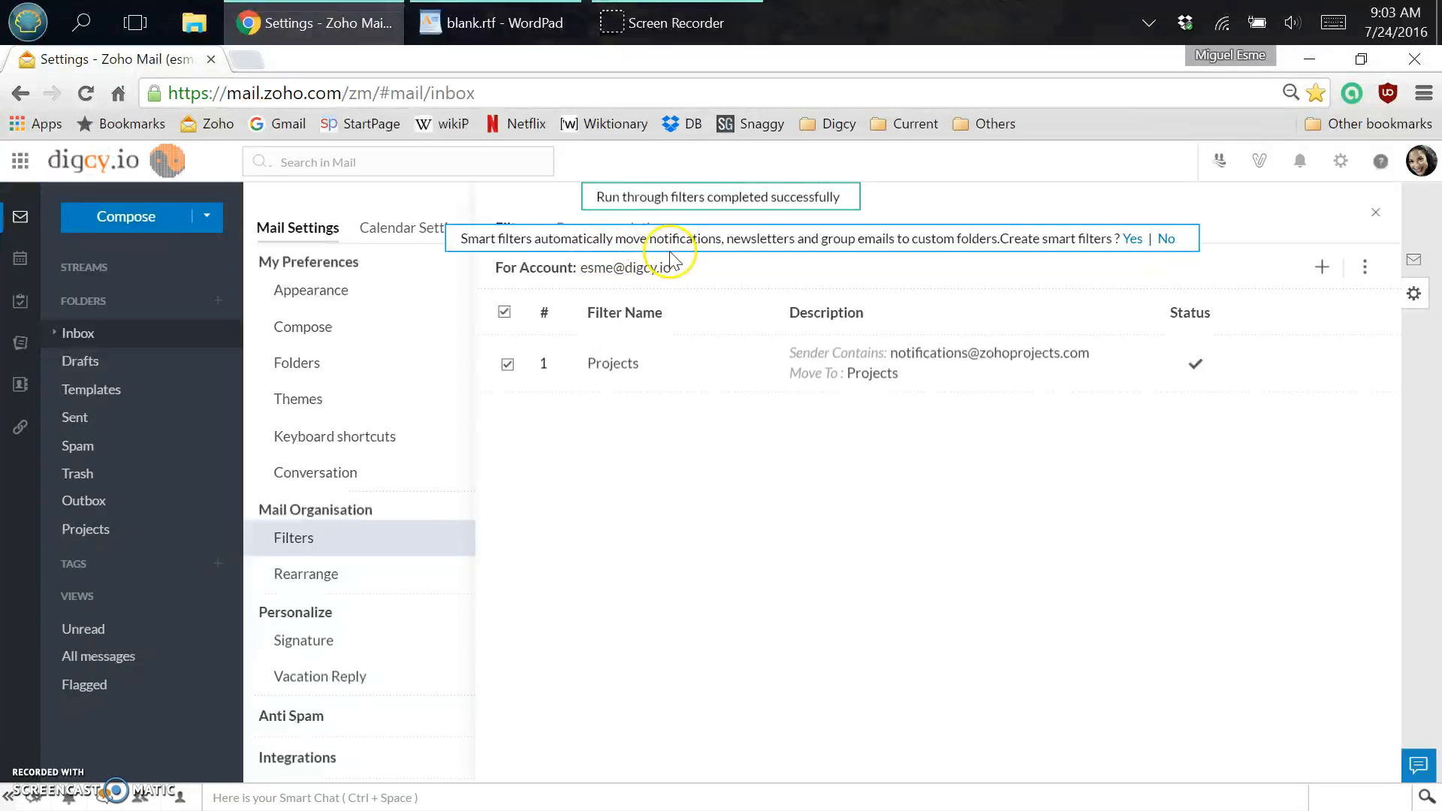
Step: Close the mail settings and check the contents of the Inbox and the Projects folder
left_click(1376, 213)
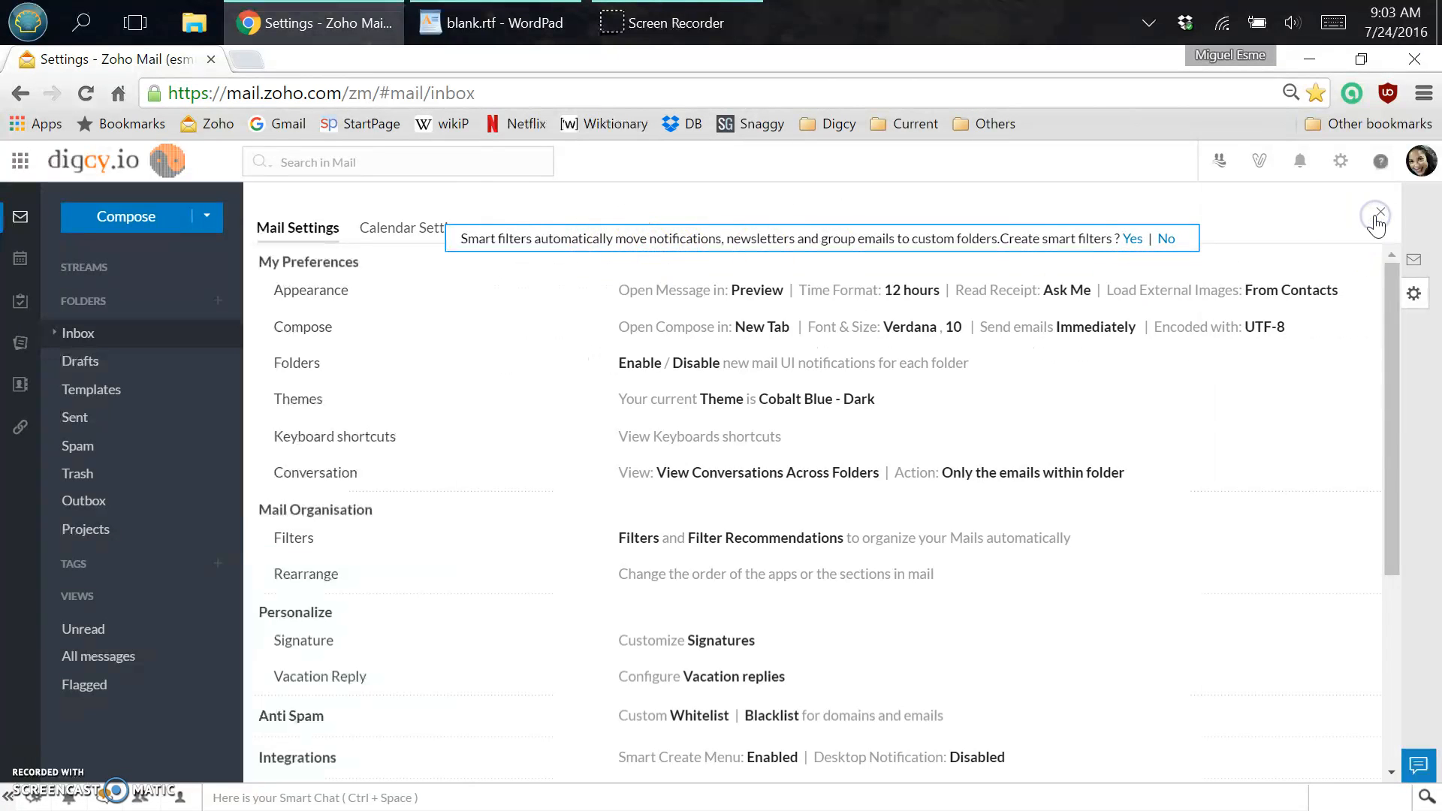
left_click(1376, 216)
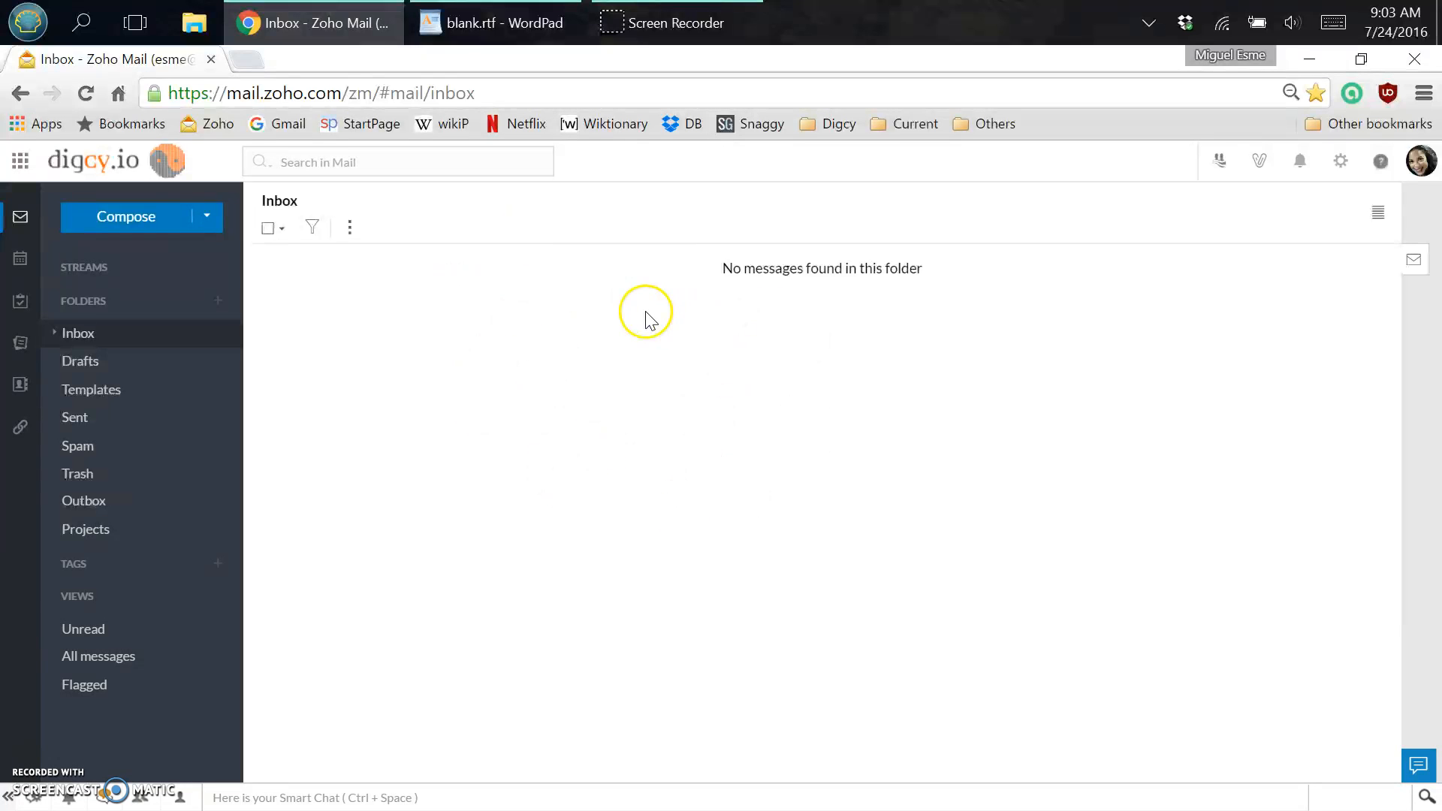
left_click(90, 530)
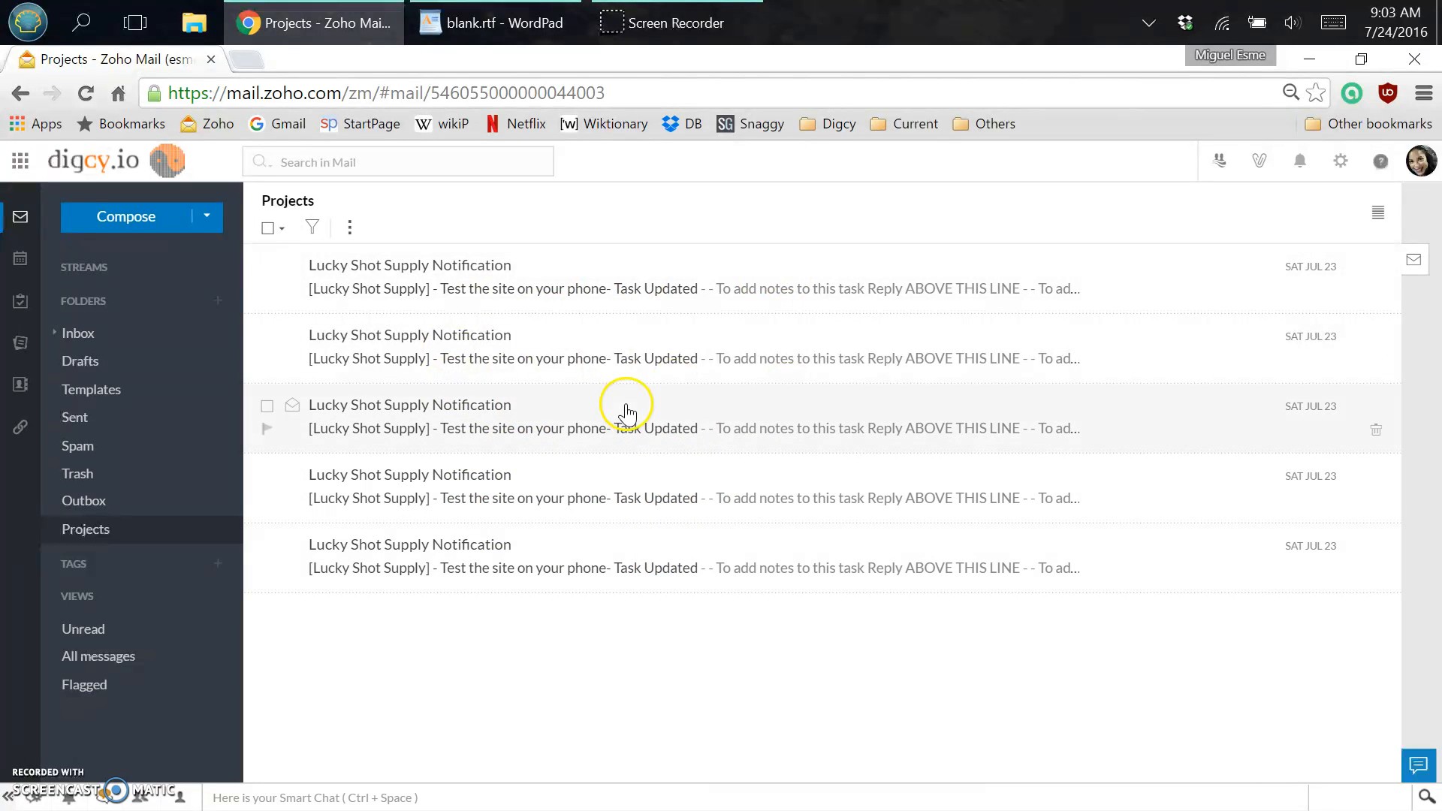
Step: Open the digcy portal of Zoho Projects from the bookmarks in a new browser tab
left_click(249, 64)
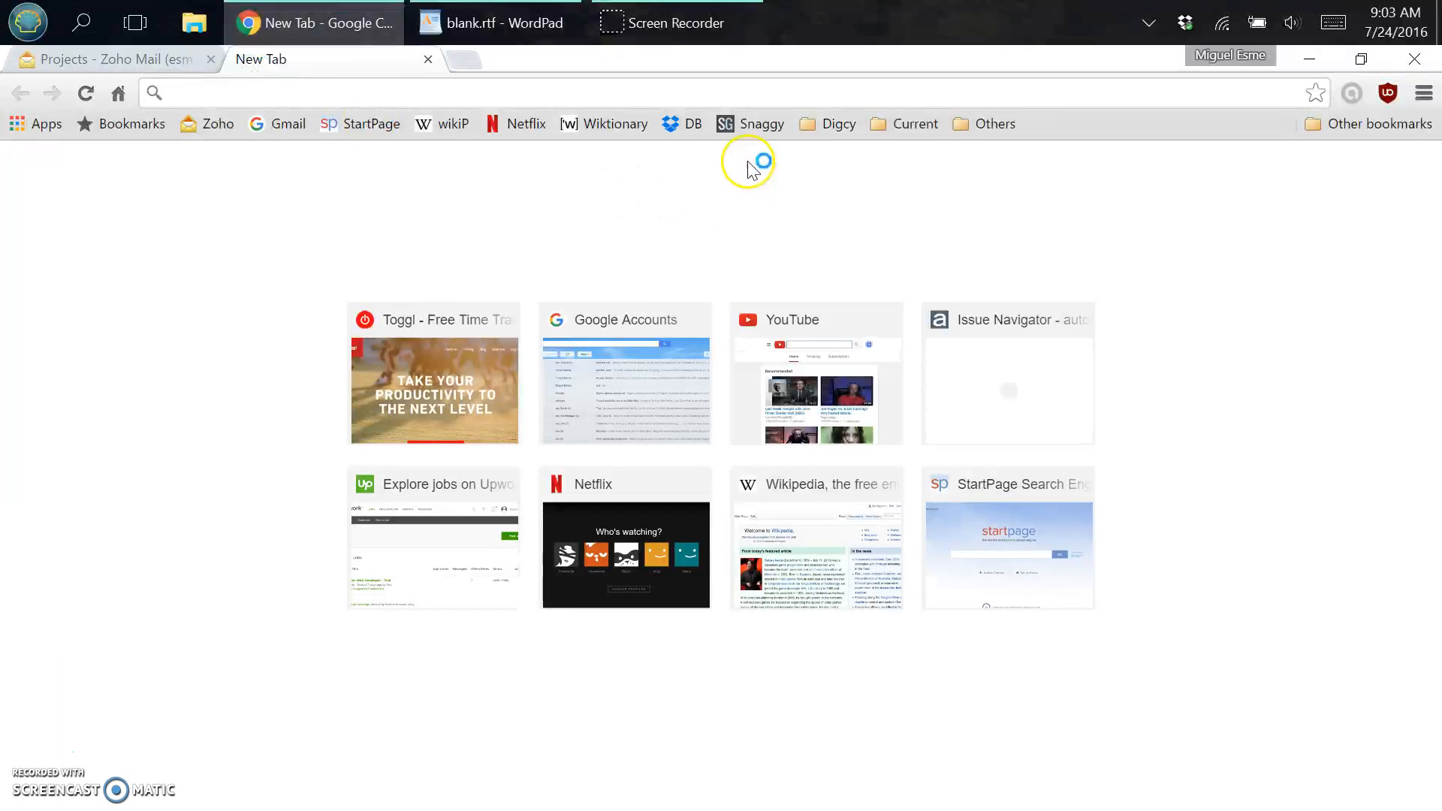
left_click(818, 123)
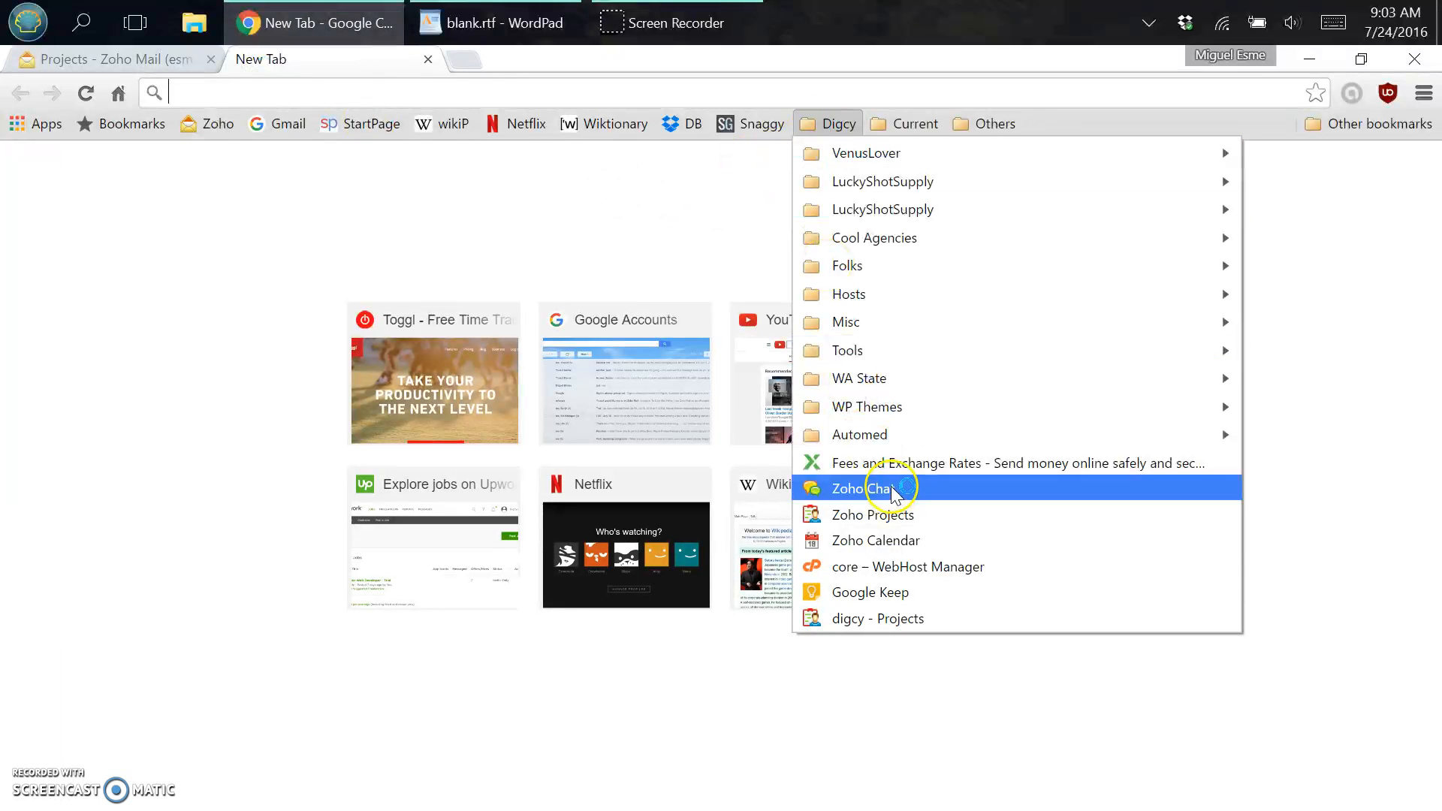
left_click(872, 621)
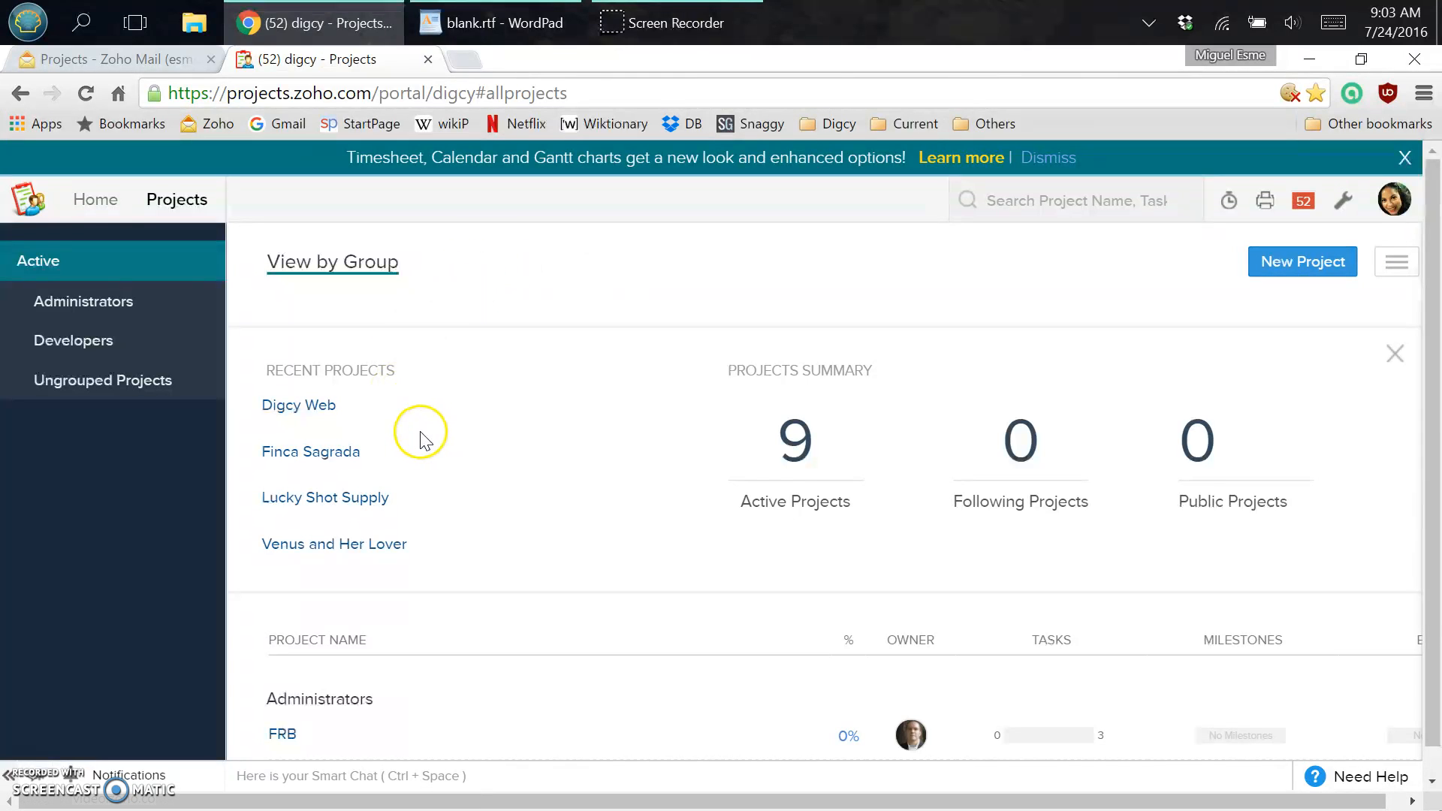
Step: View the Lucky Shot Supply project's task list and the portal's notifications
left_click(316, 501)
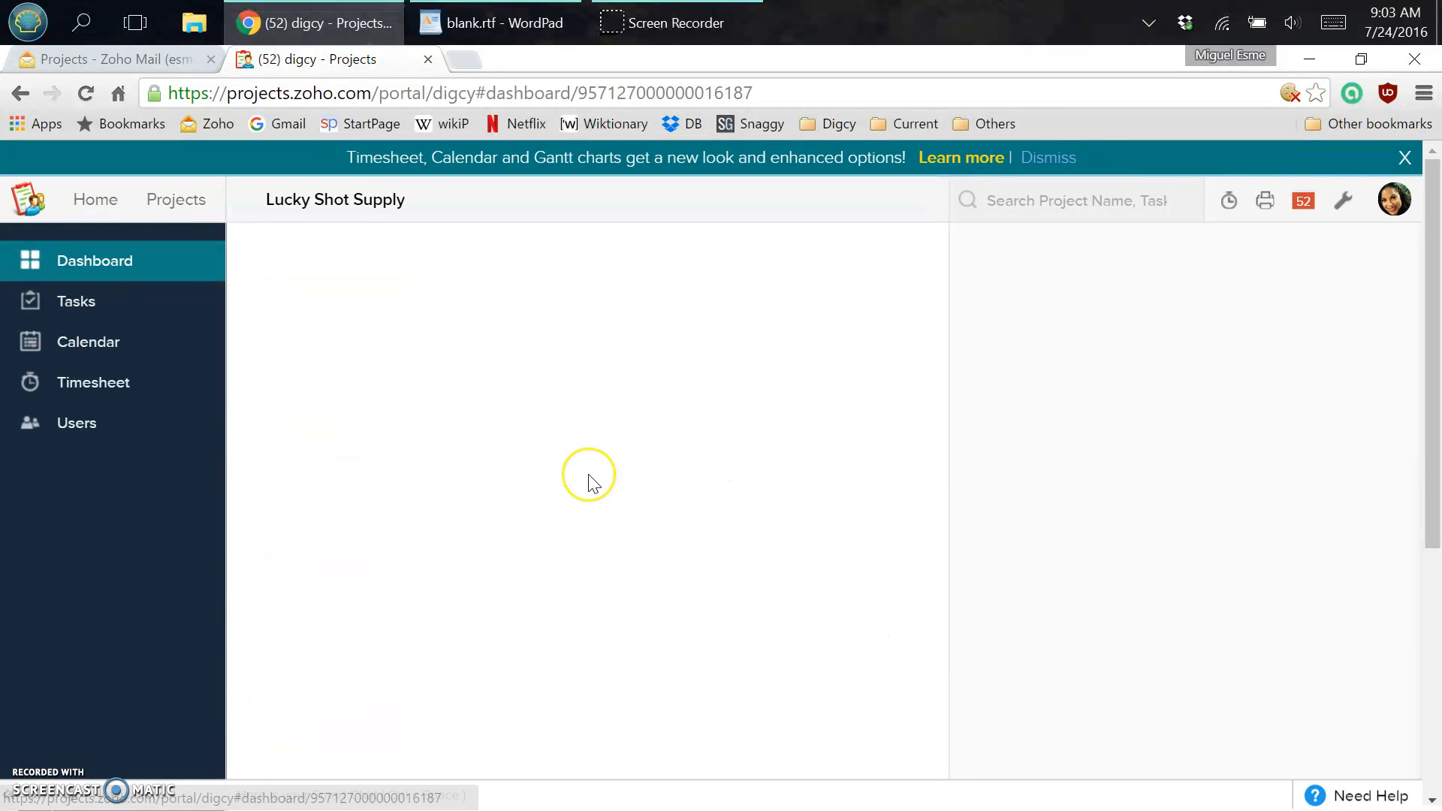
left_click(103, 321)
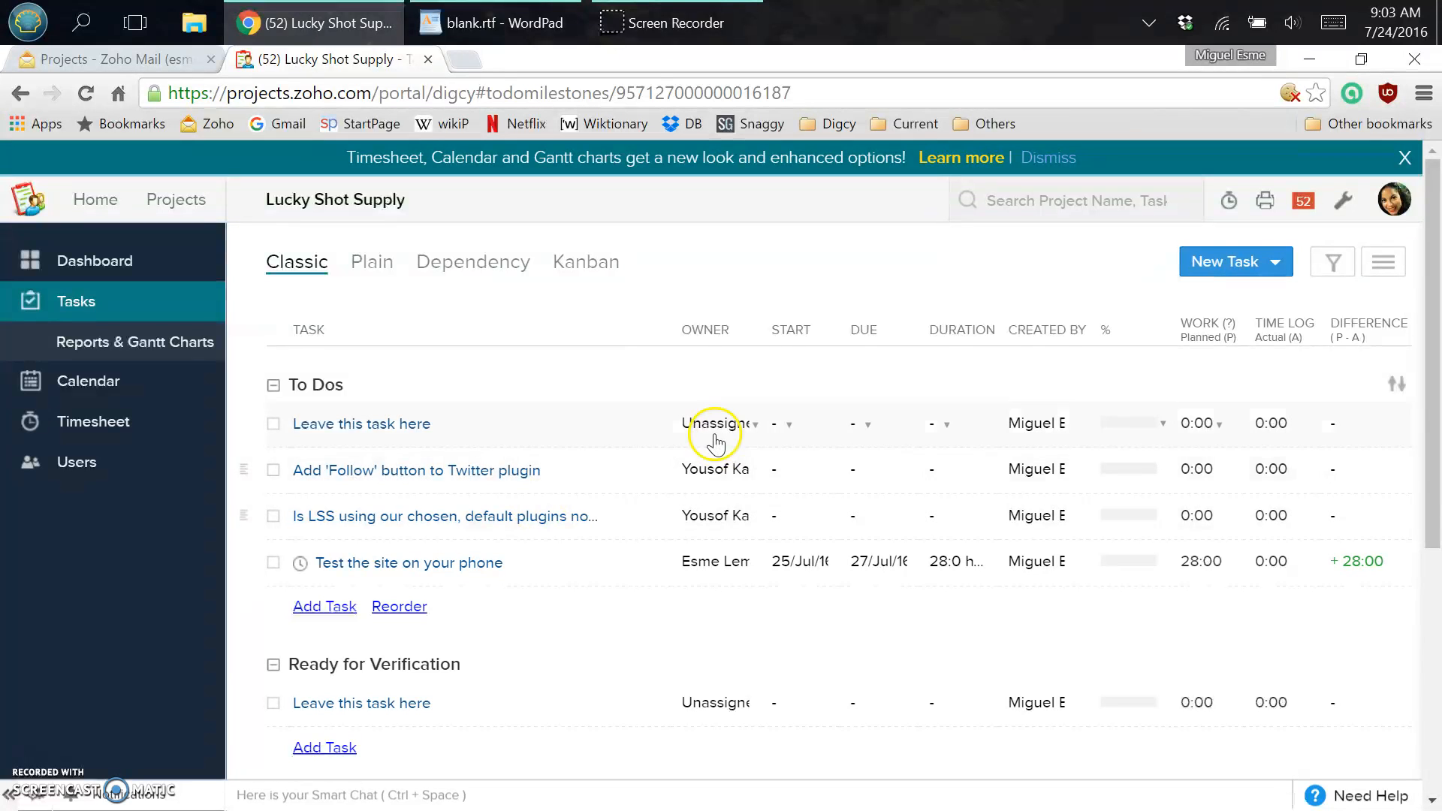
left_click(1303, 205)
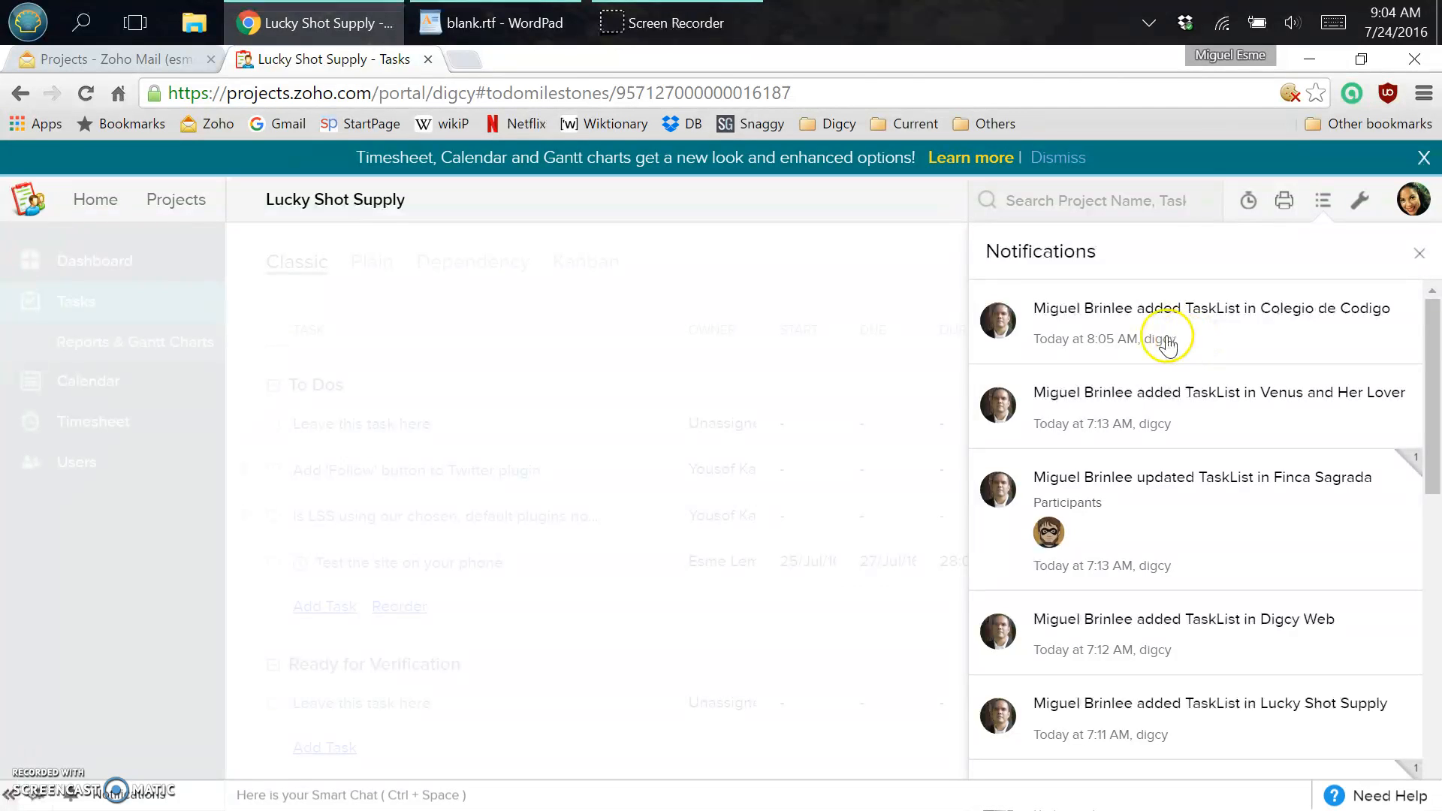
Step: Browse the notifications and view the details of the five latest ones, from Colegio de Codigo through Lucky Shot Supply
scroll(1160, 420, "down", 3)
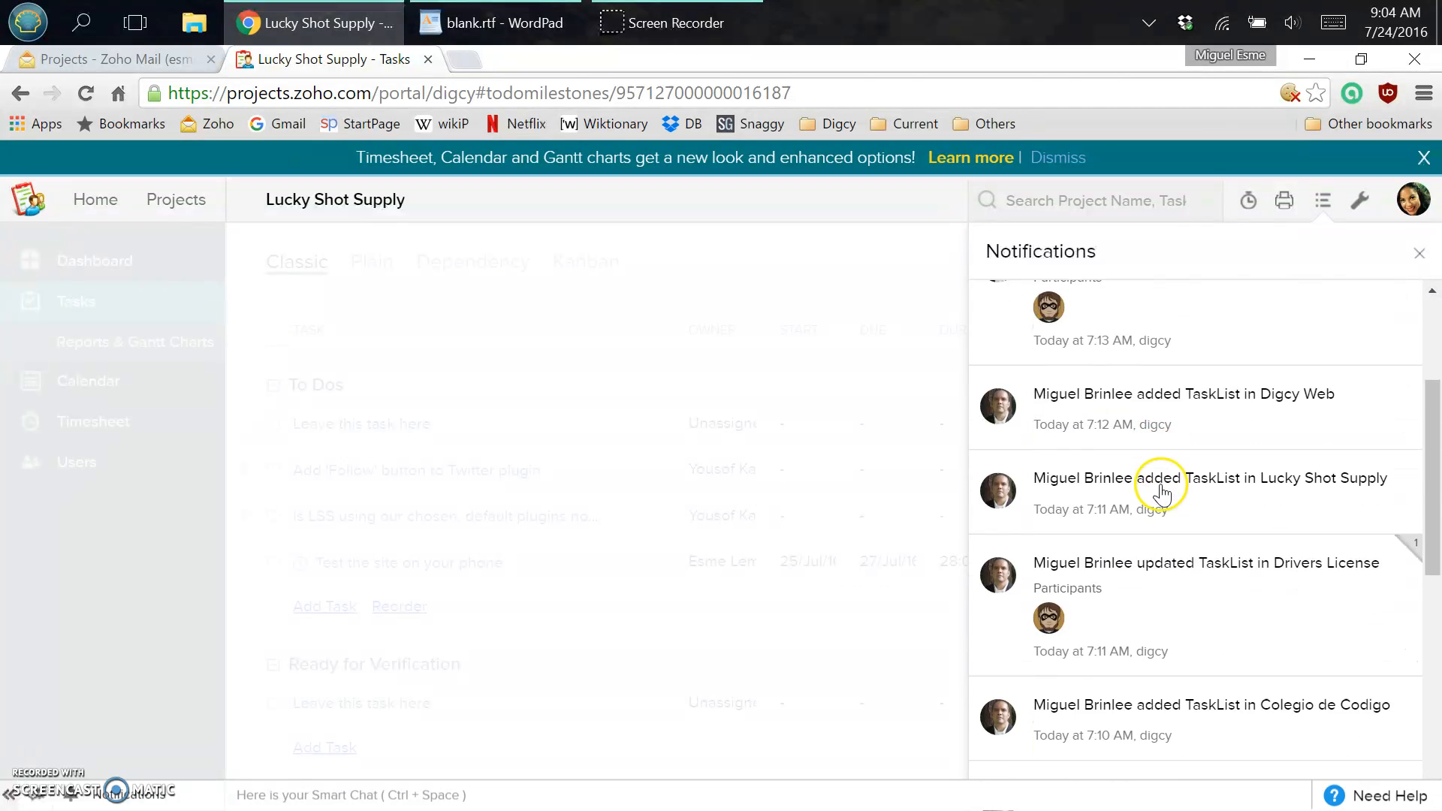
scroll(1163, 496, "down", 7)
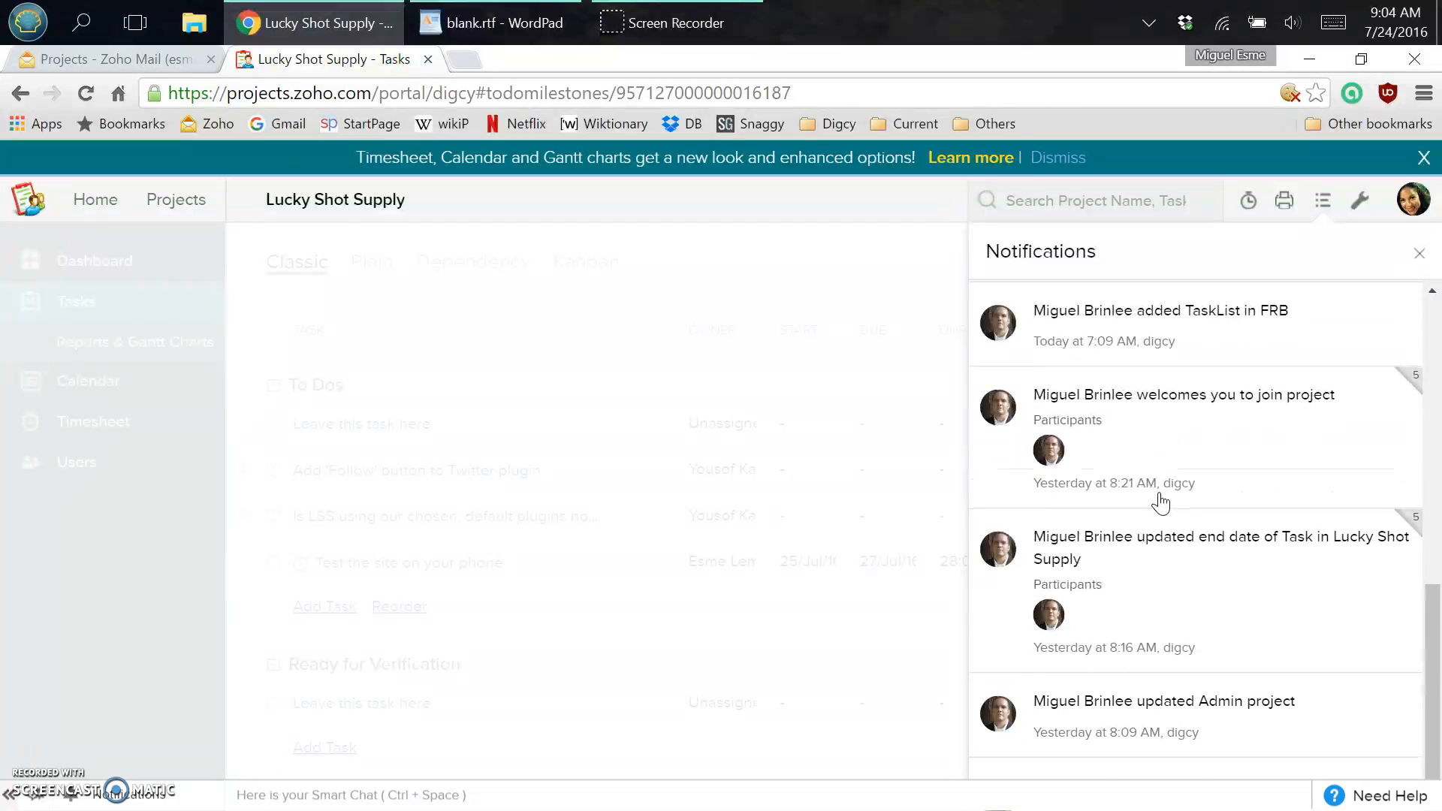
scroll(1161, 502, "up", 10)
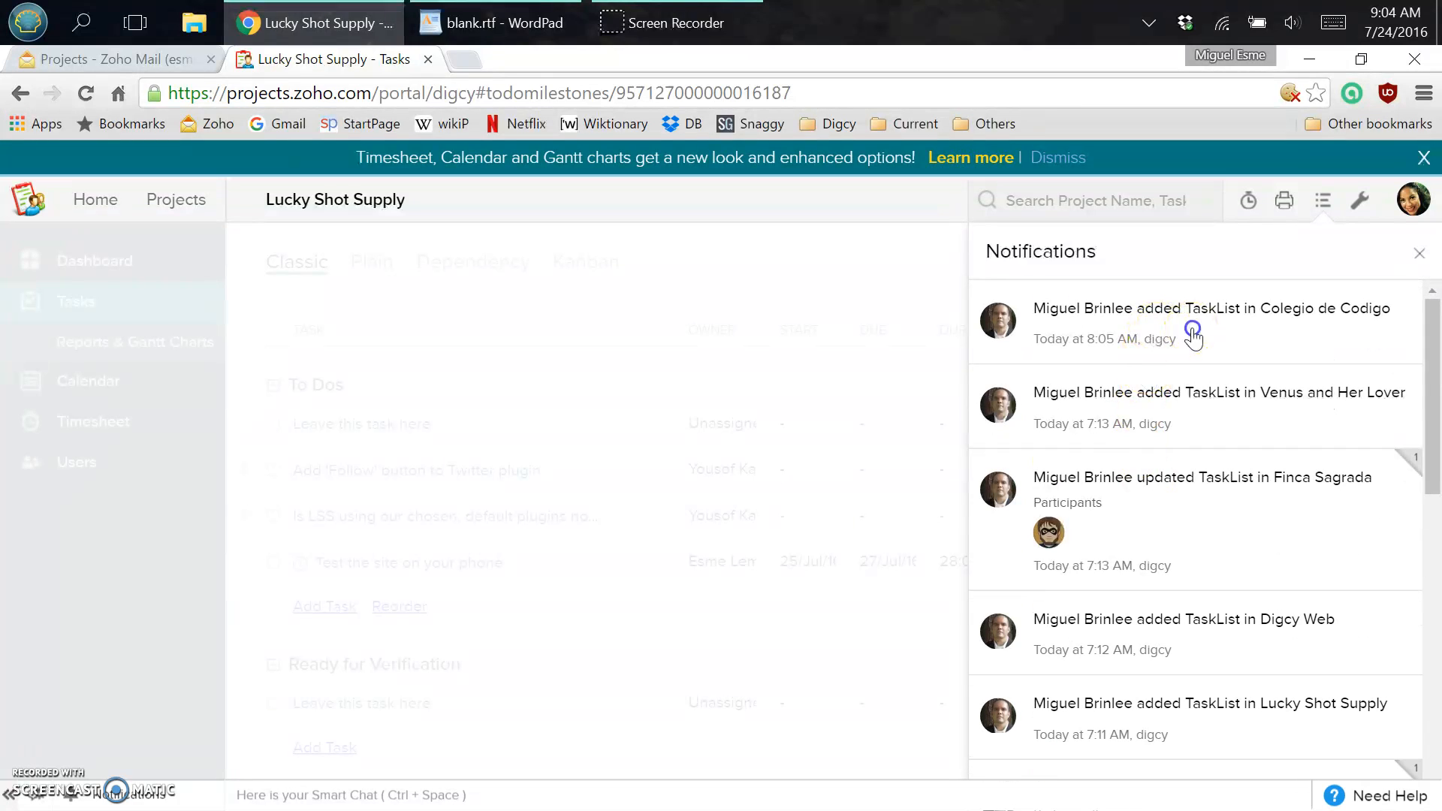
left_click(1192, 330)
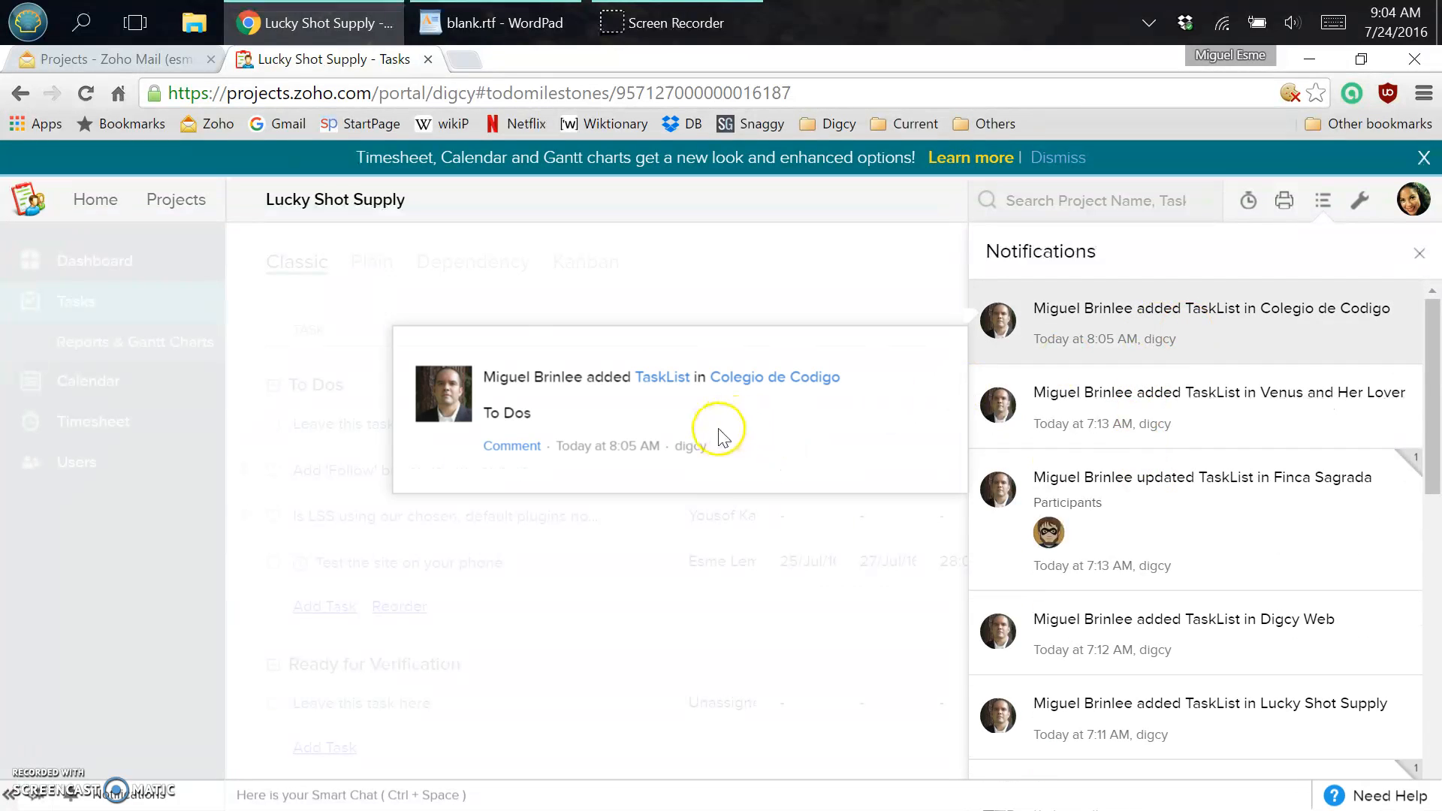
left_click(1201, 409)
left_click(1224, 523)
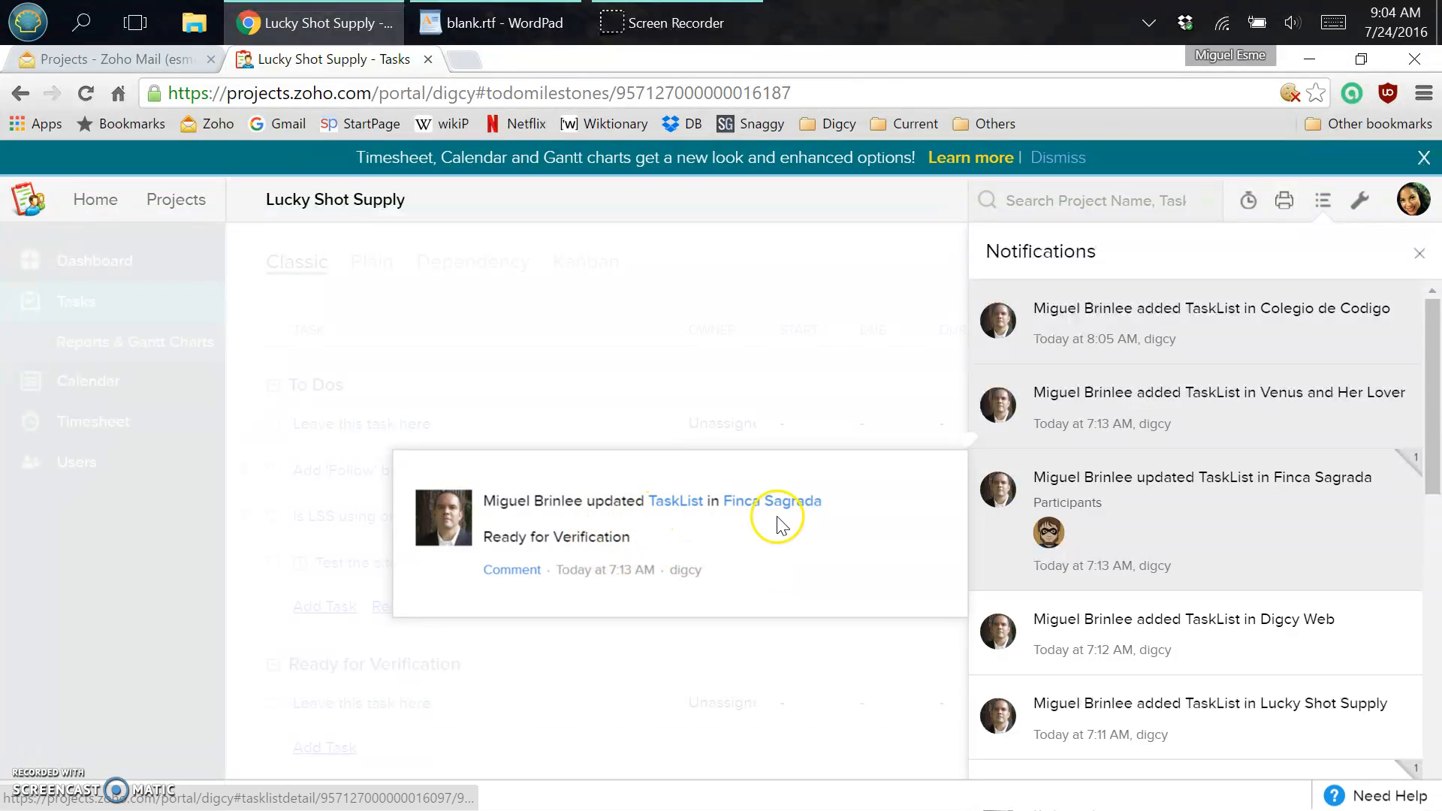
left_click(1218, 644)
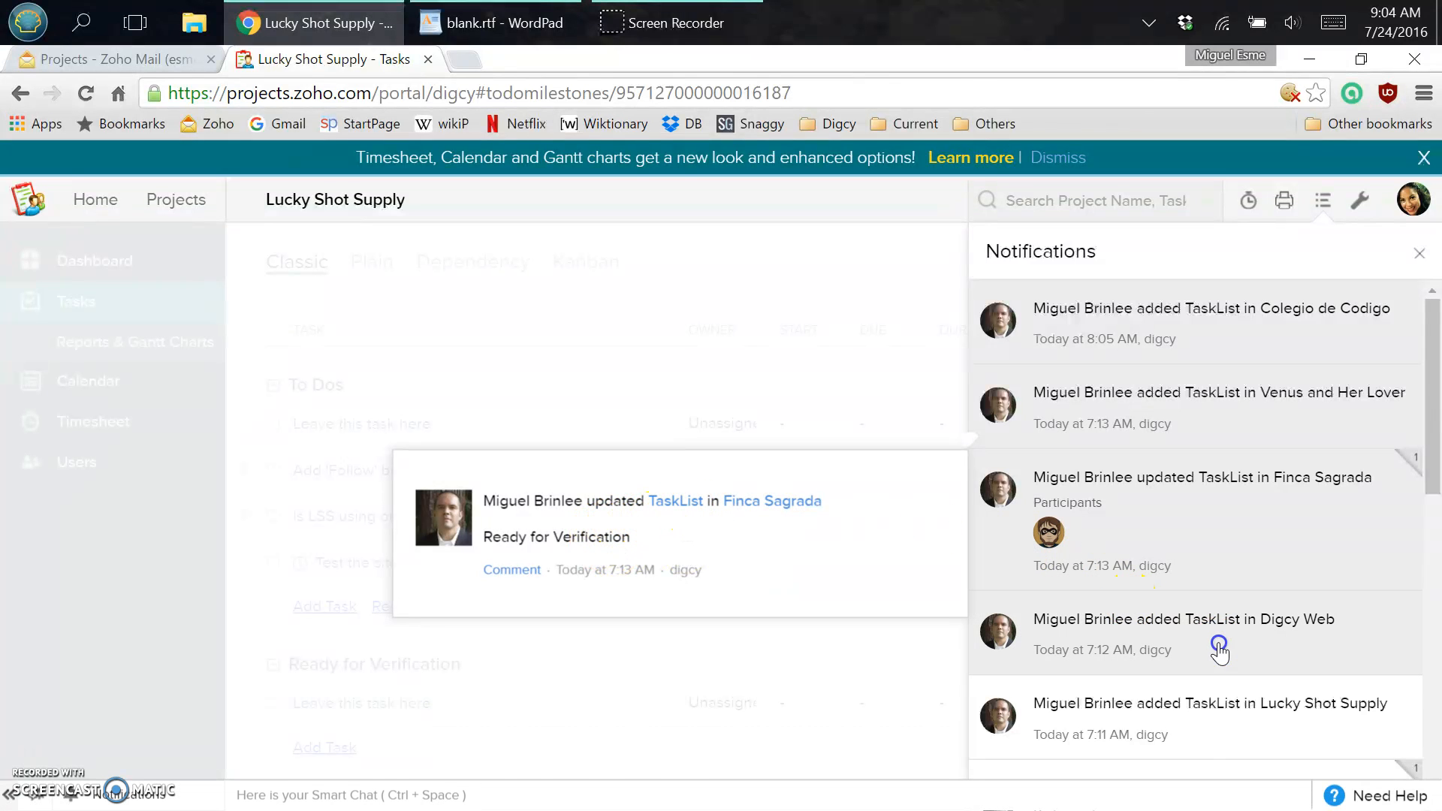
left_click(1207, 733)
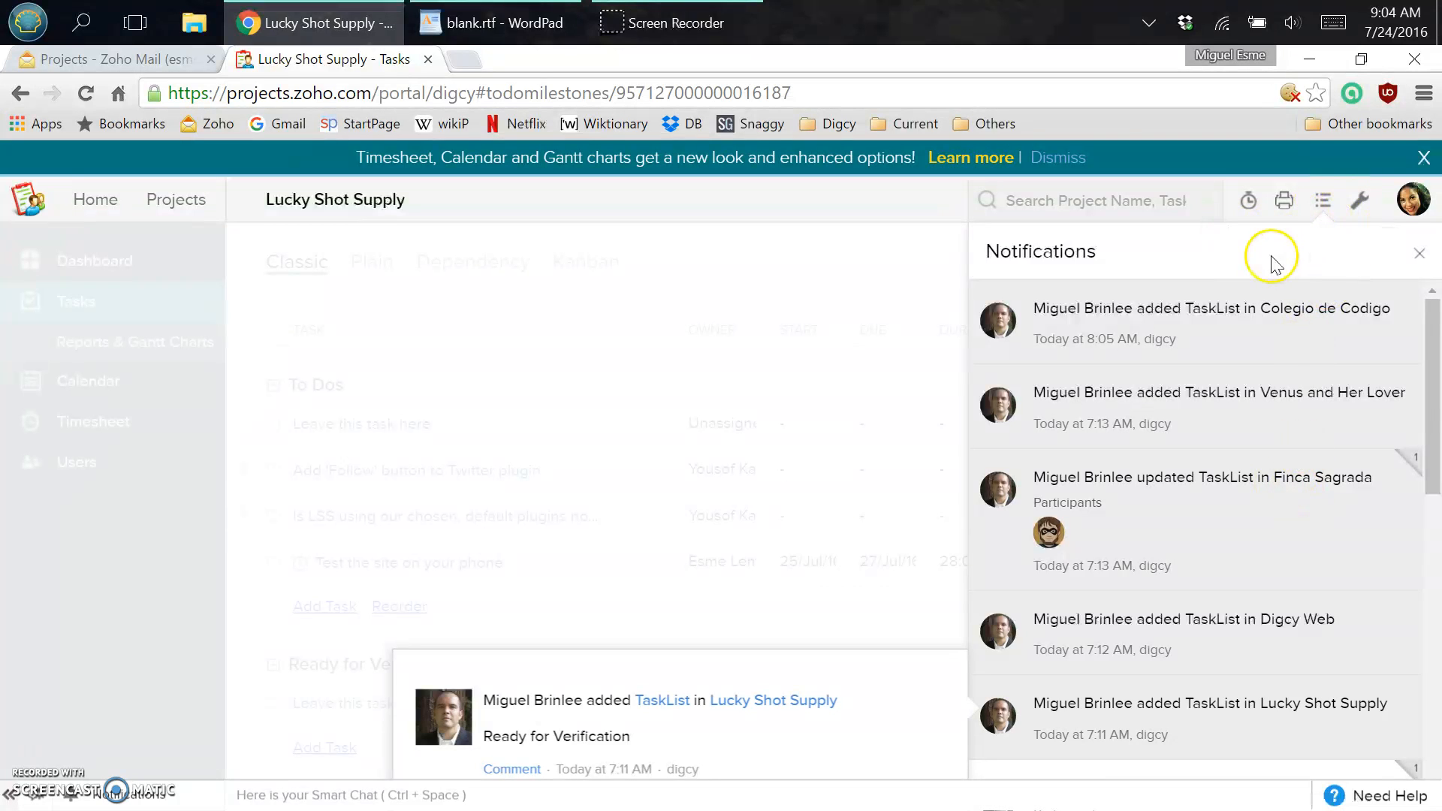
Step: Close the notifications and dismiss the announcement banner about the new Timesheet, Calendar and Gantt charts
left_click(1422, 253)
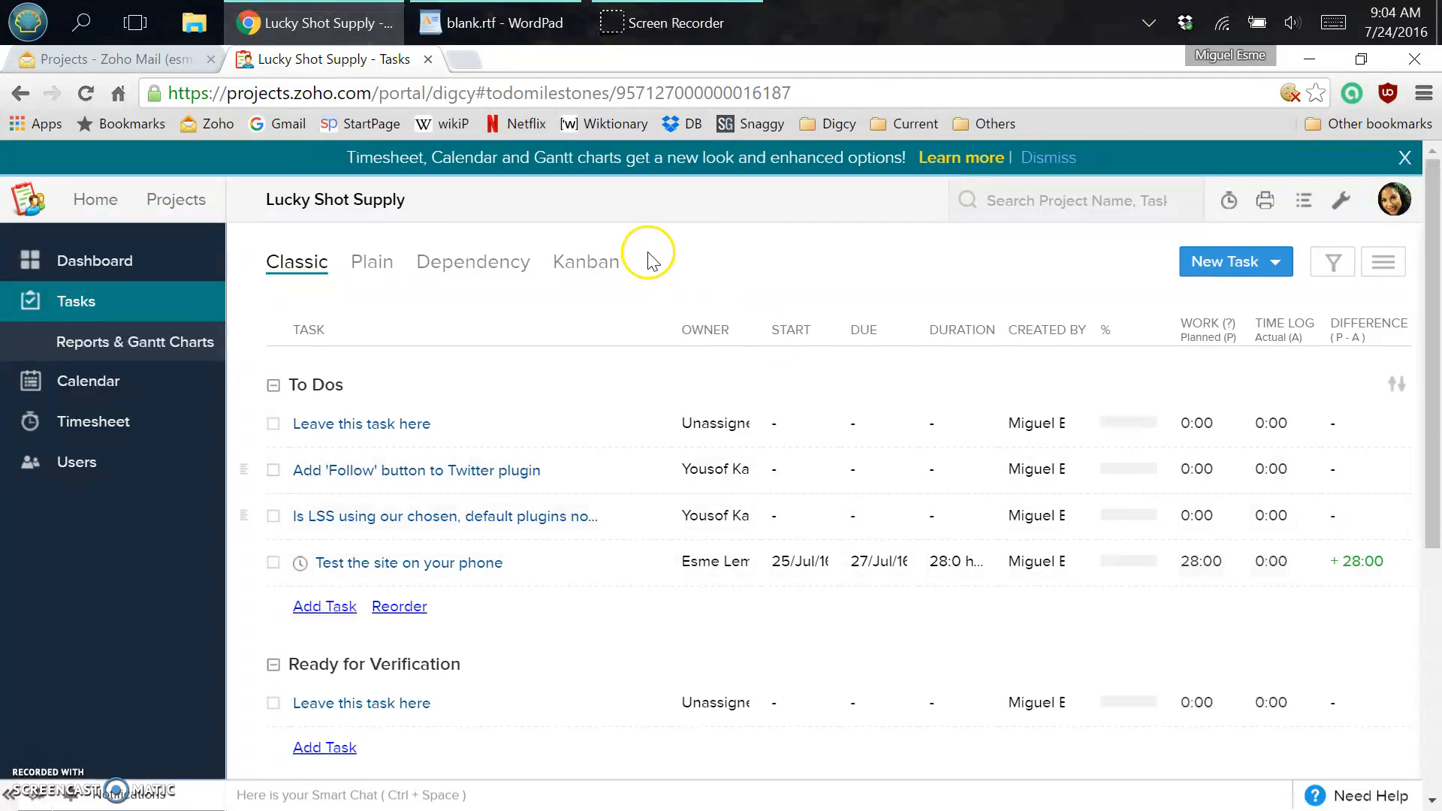
left_click(1049, 158)
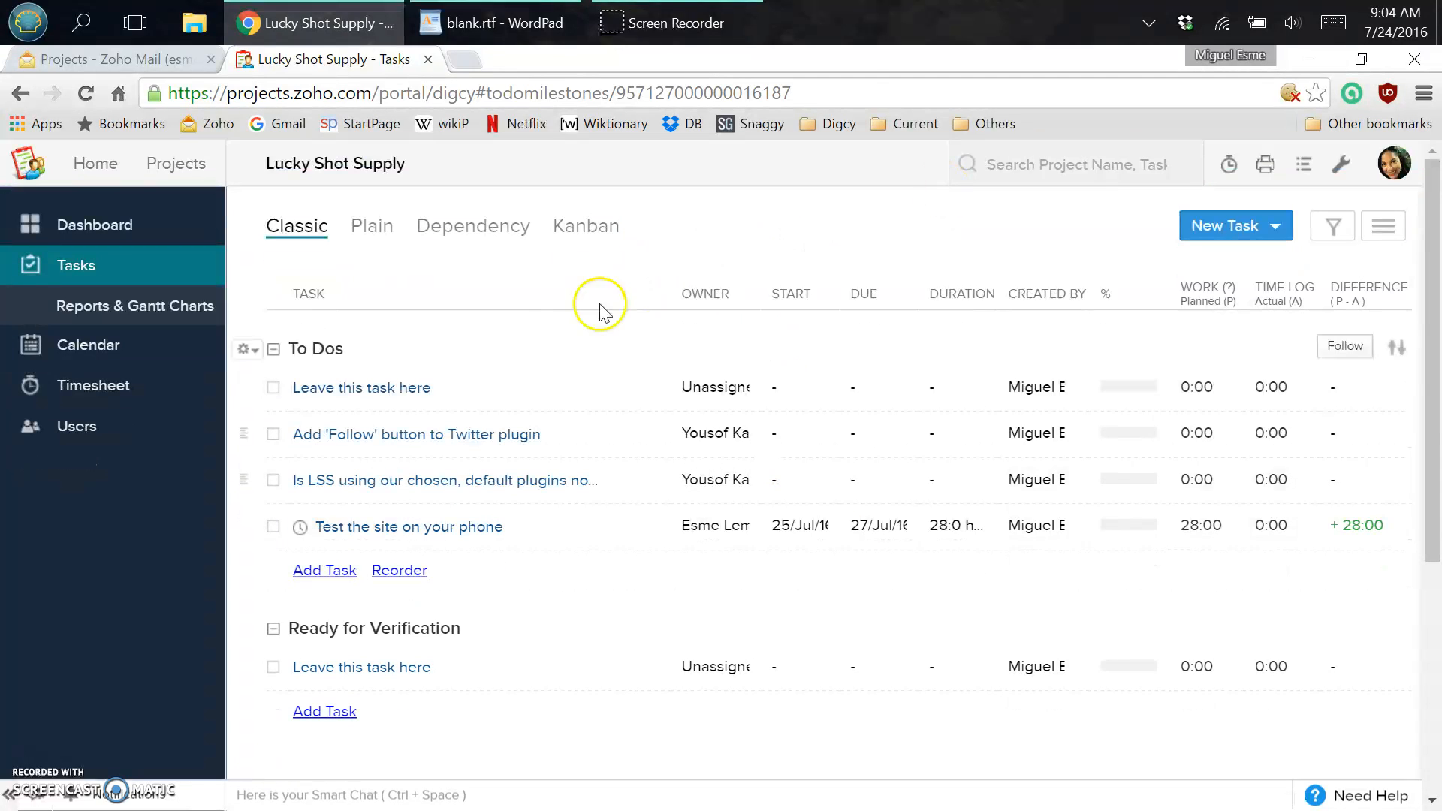
Step: Switch to Zoho Mail and check the contents of the Inbox and the Projects folder again
left_click(148, 60)
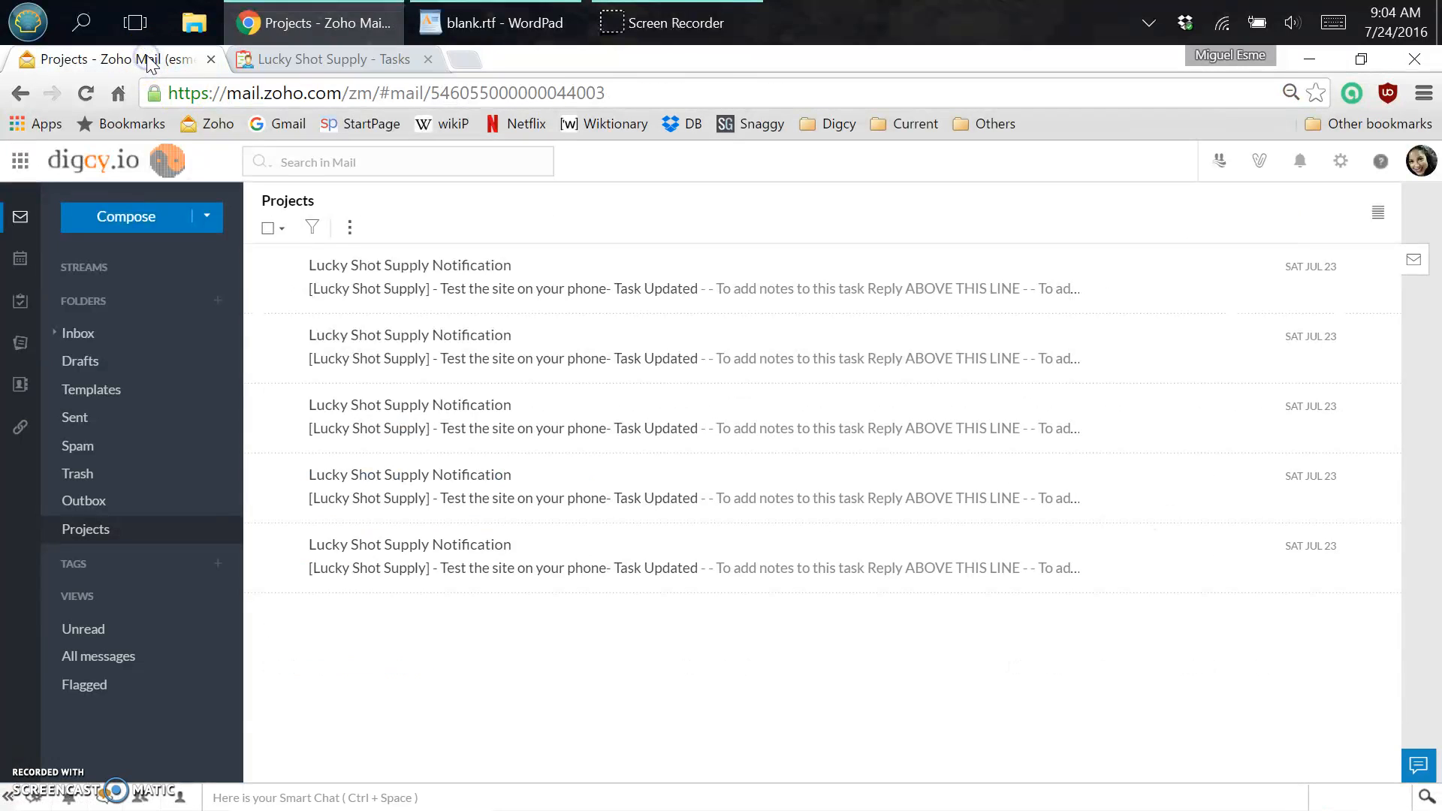
left_click(128, 335)
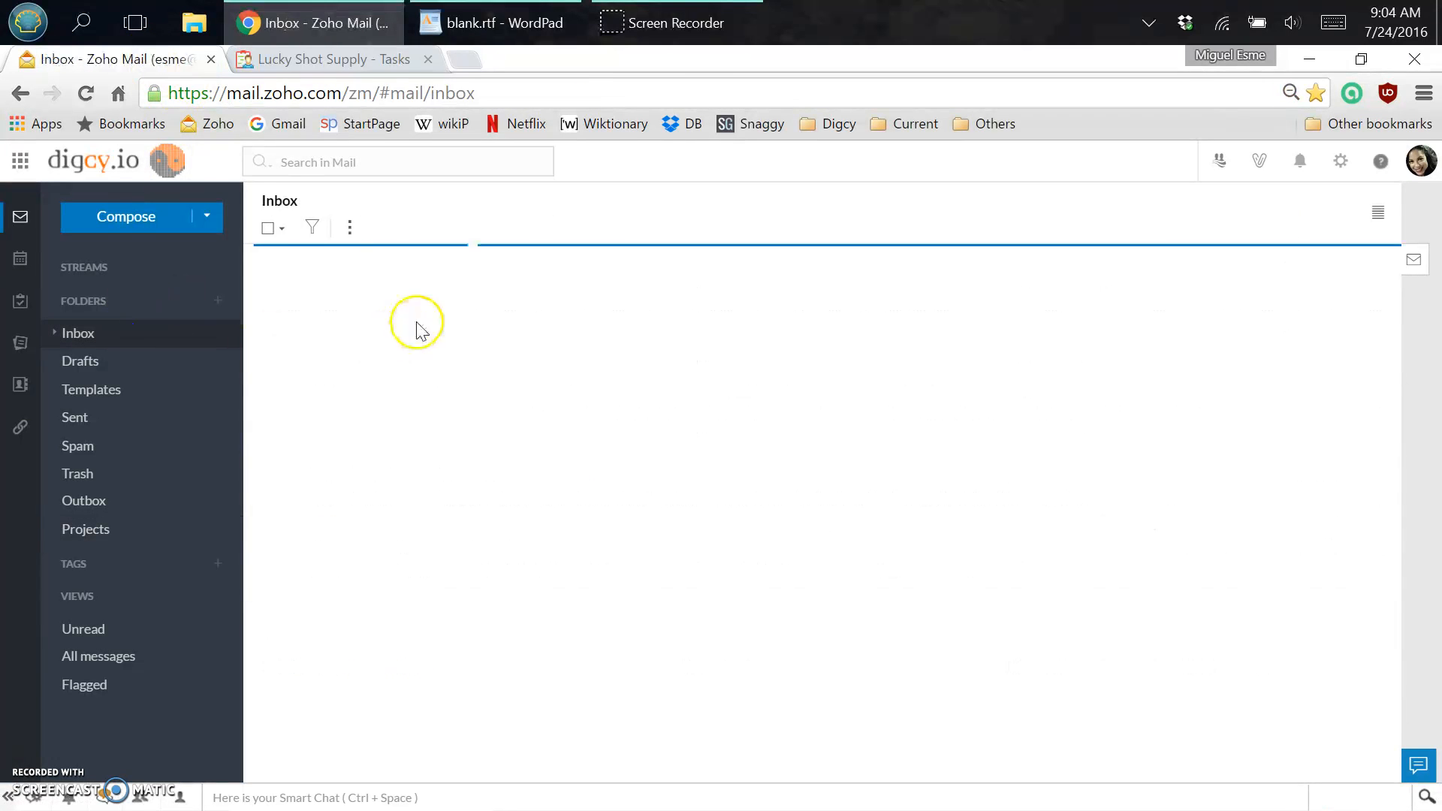
left_click(113, 535)
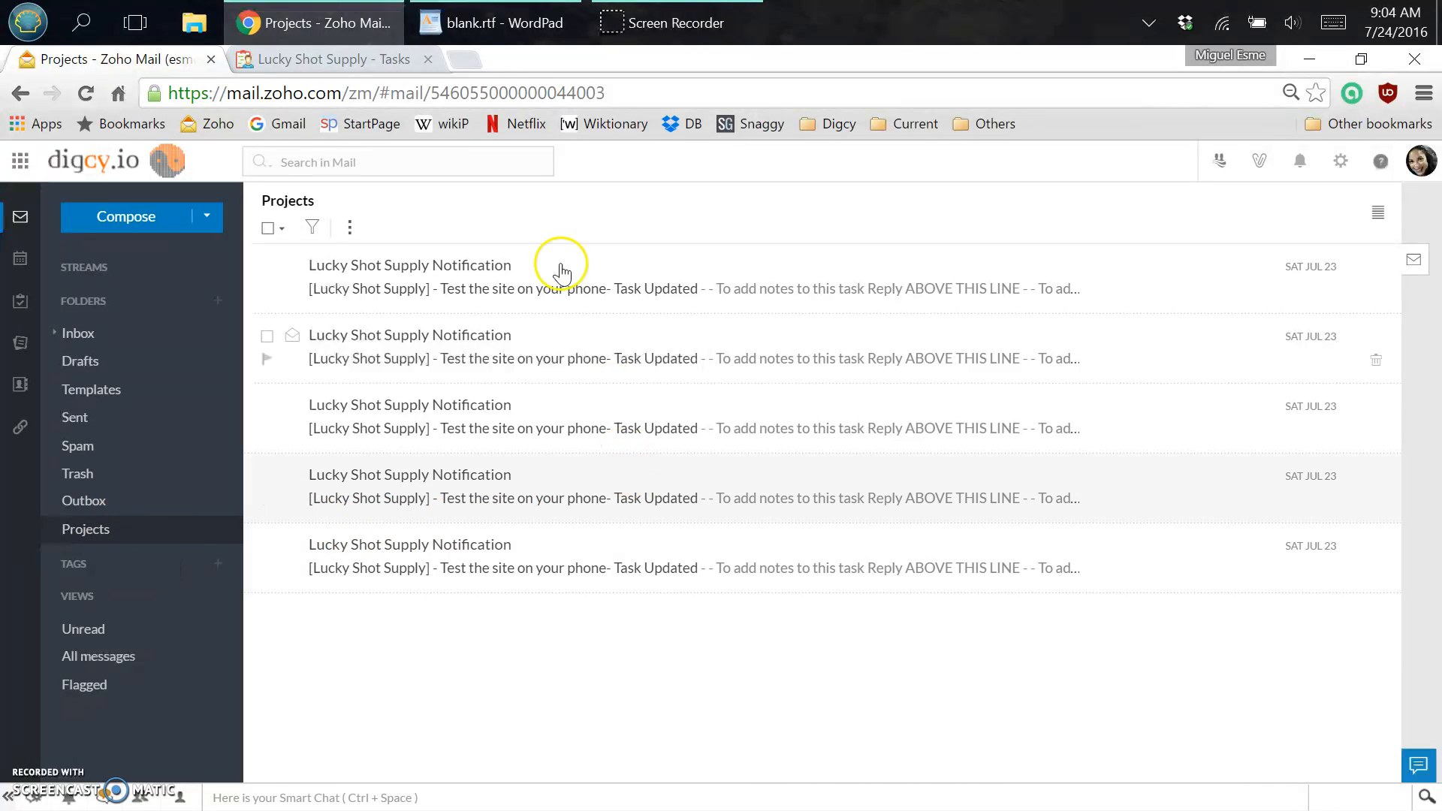
Step: Return to the Lucky Shot Supply task list and switch to the how-to topics document blank.rtf in WordPad
left_click(338, 60)
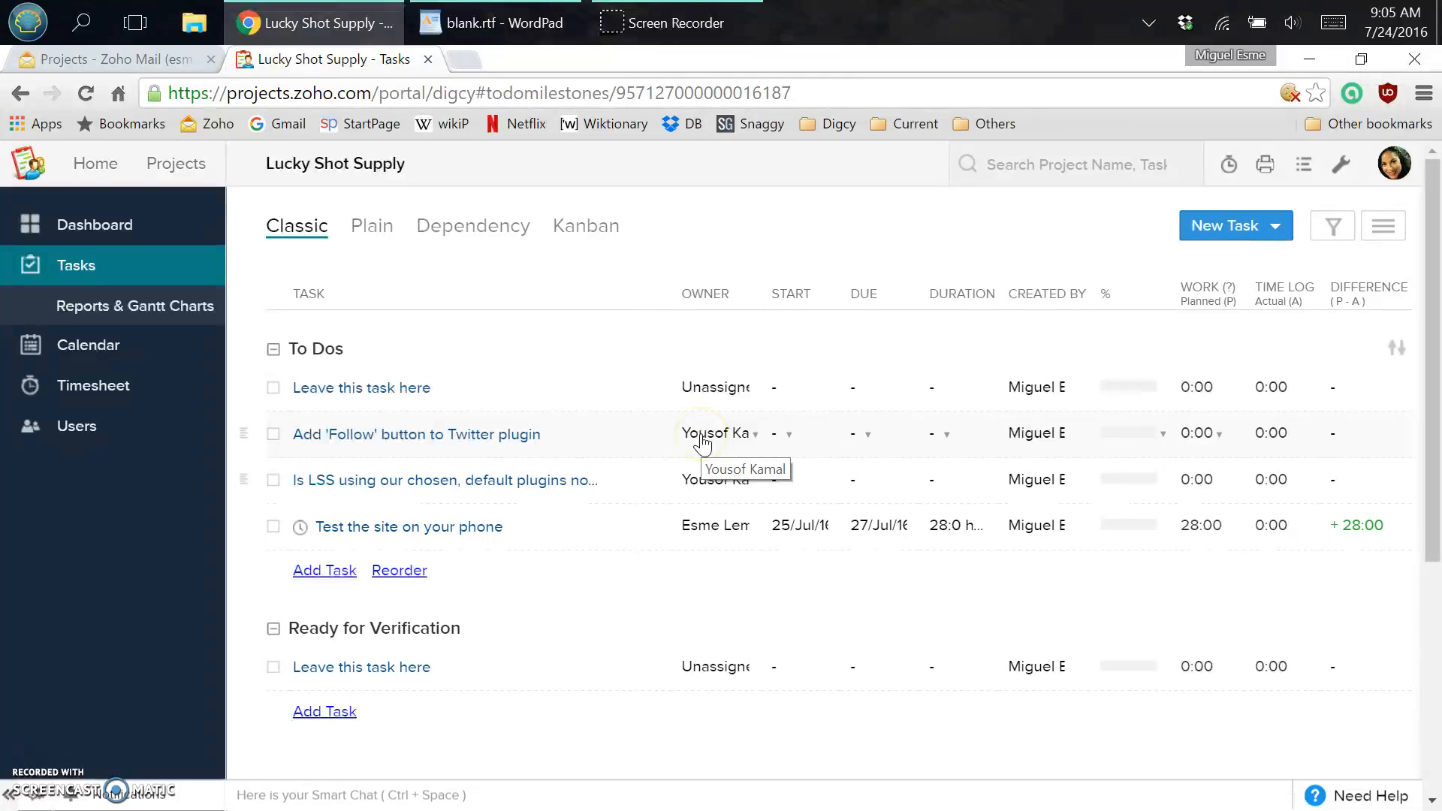
left_click(516, 24)
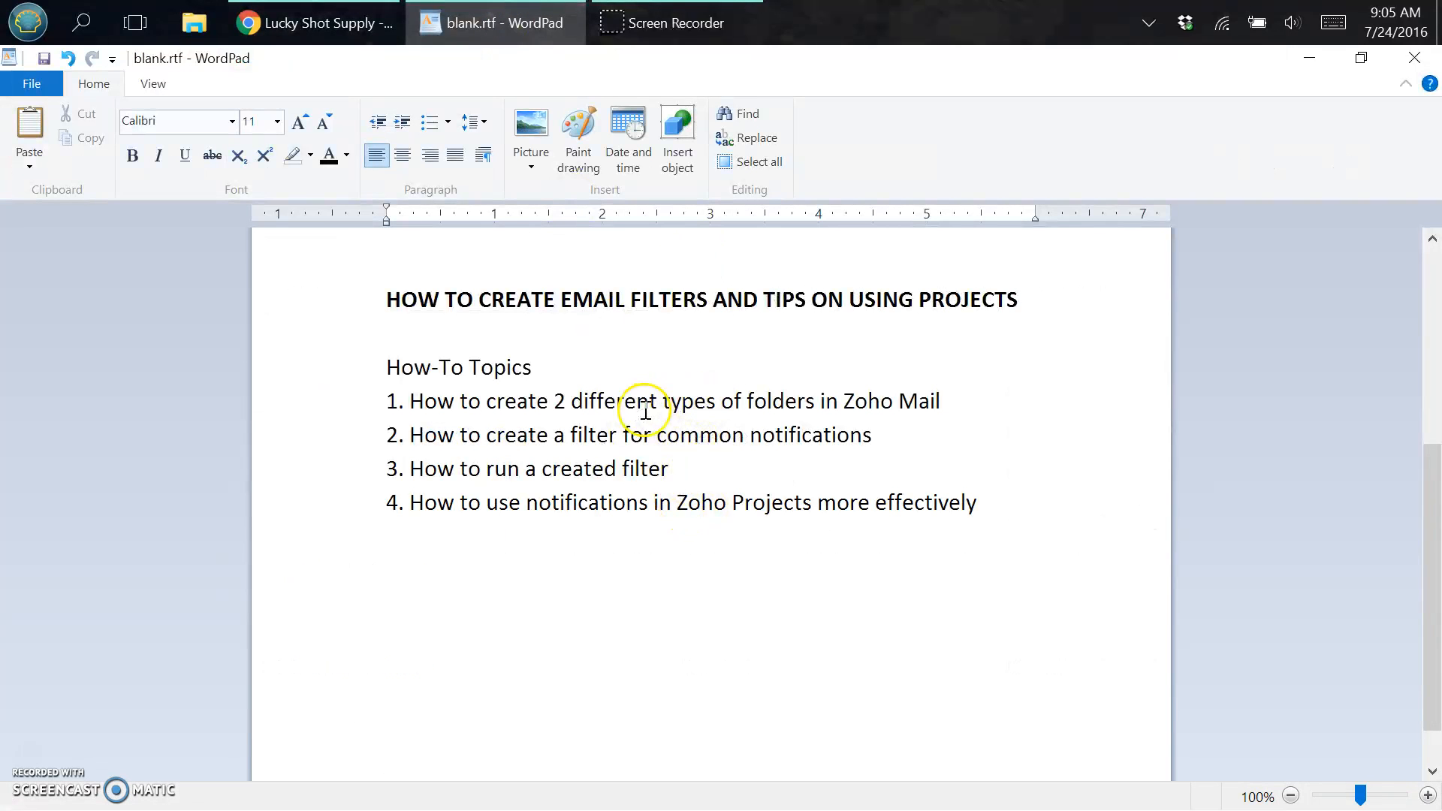